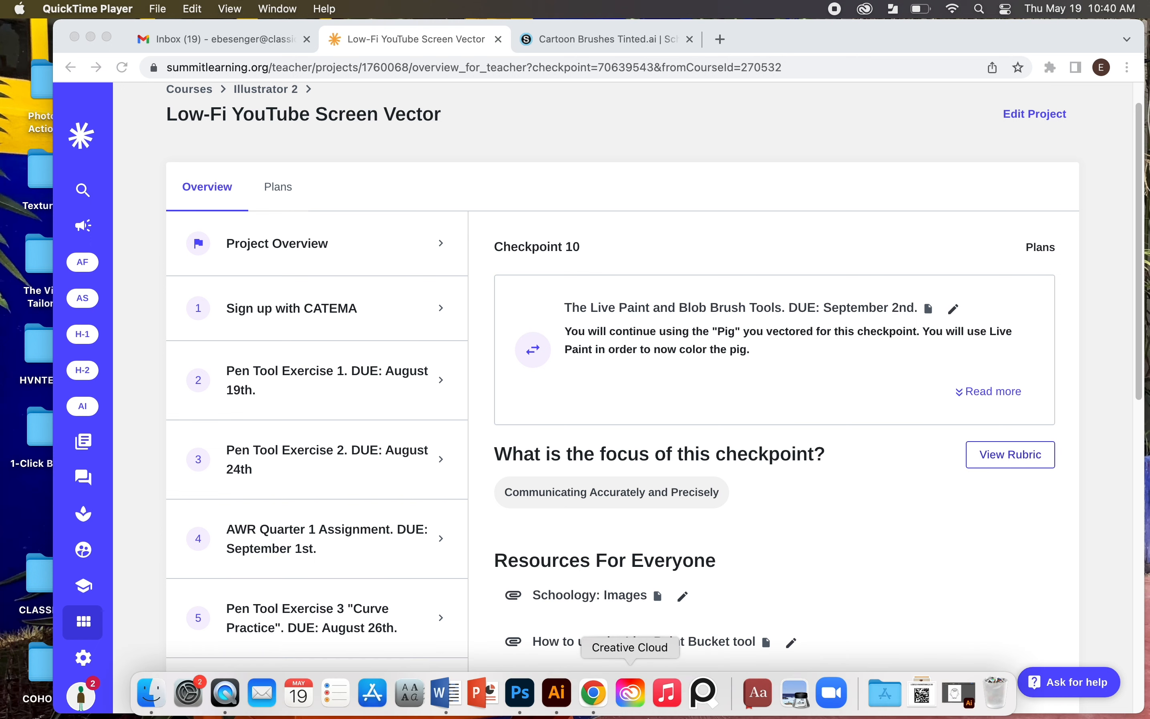
# Expand and read the full Live Paint and Blob Brush instructions for Checkpoint 10
pyautogui.click(968, 392)
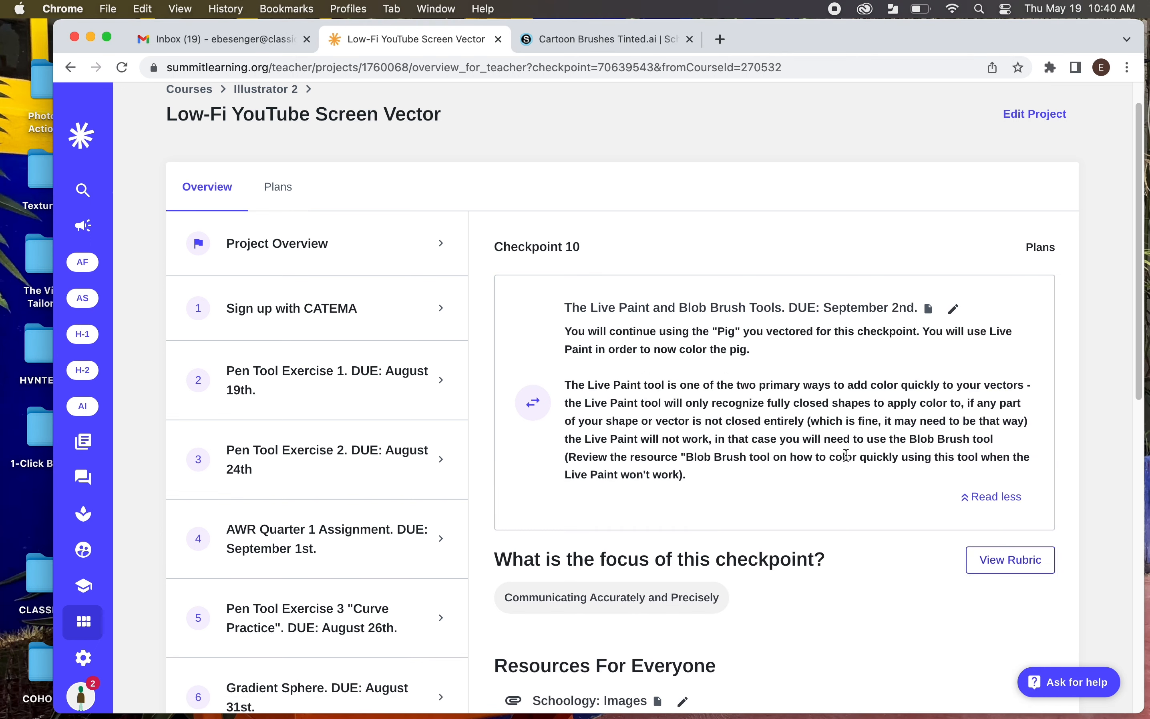
pyautogui.scroll(-3, 771, 553)
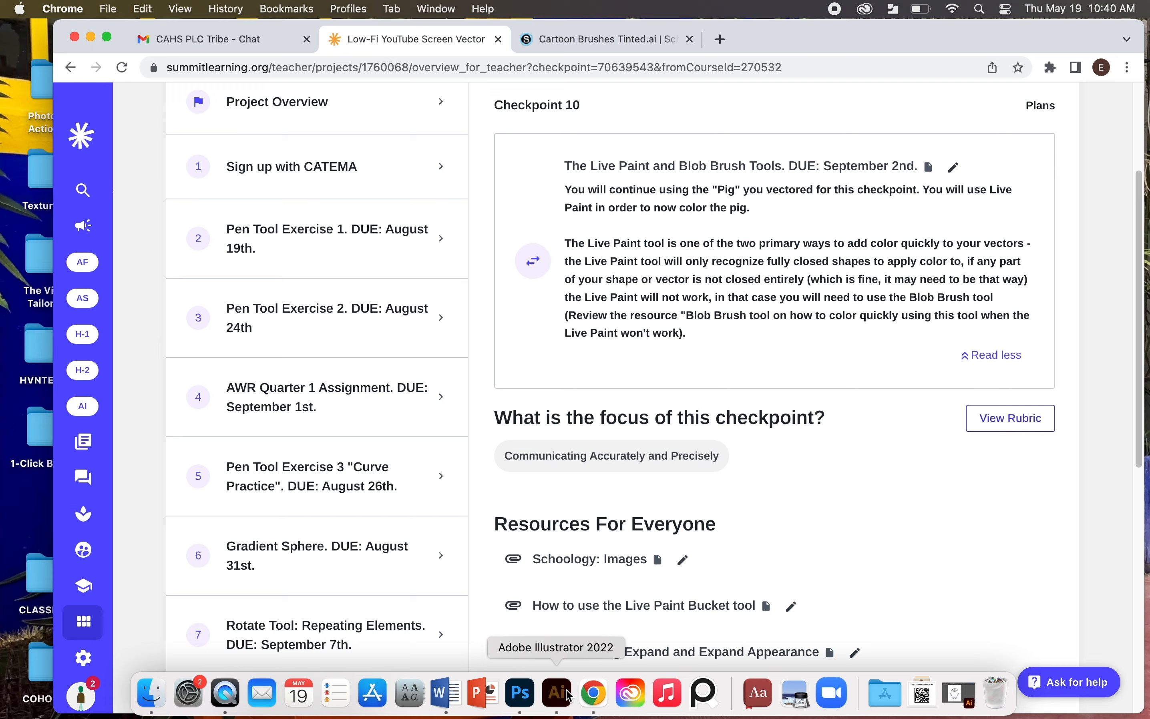
# Switch to Adobe Illustrator and arrange the Pathfinder panel below the Cartoon_Brushes_Tinted panel
pyautogui.click(557, 692)
pyautogui.moveTo(636, 319); pyautogui.dragTo(645, 316)
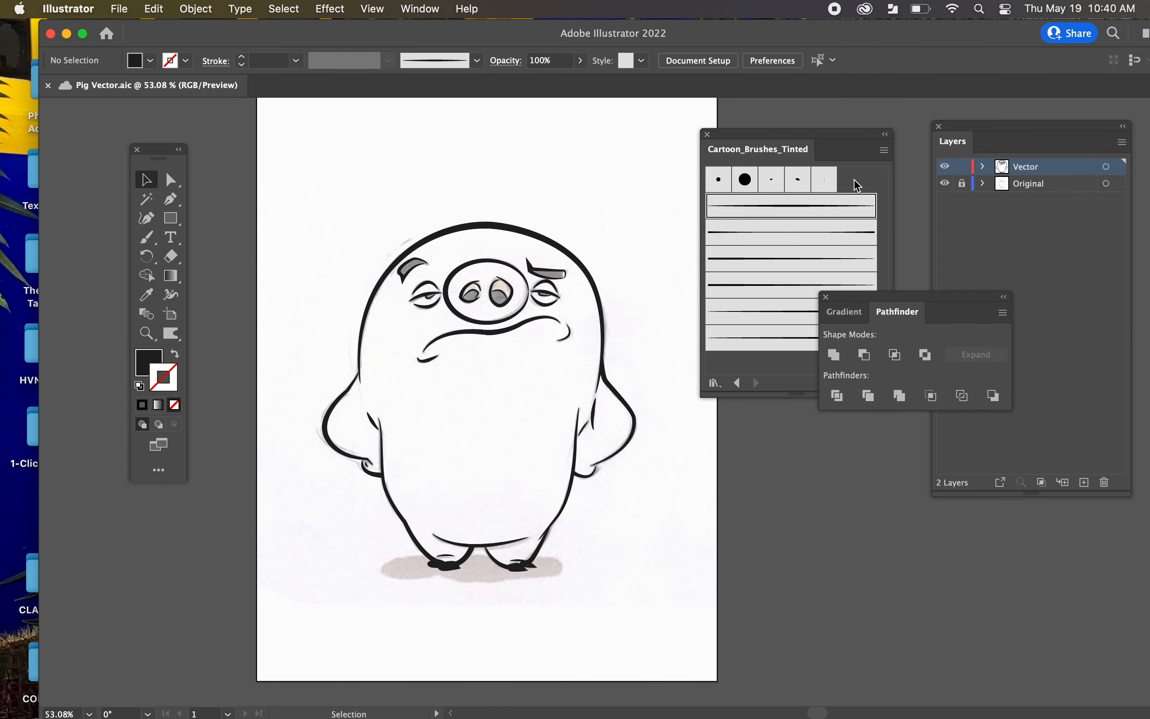
pyautogui.moveTo(884, 302); pyautogui.dragTo(768, 408)
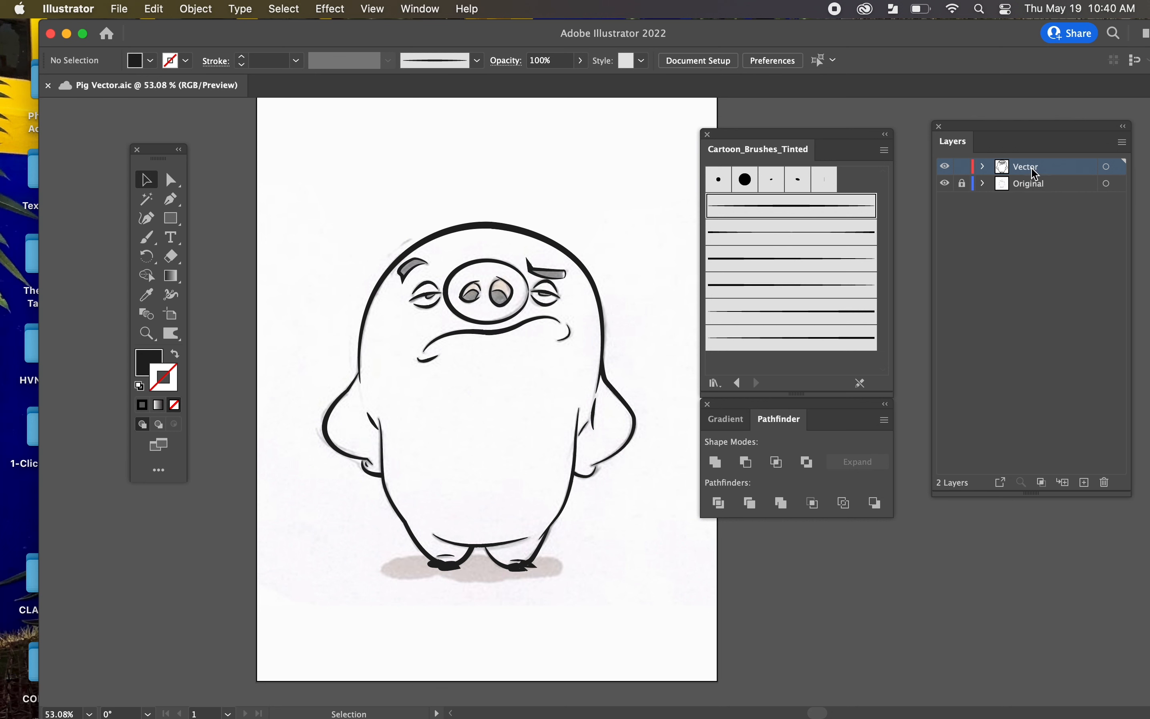
pyautogui.moveTo(843, 140); pyautogui.dragTo(865, 142)
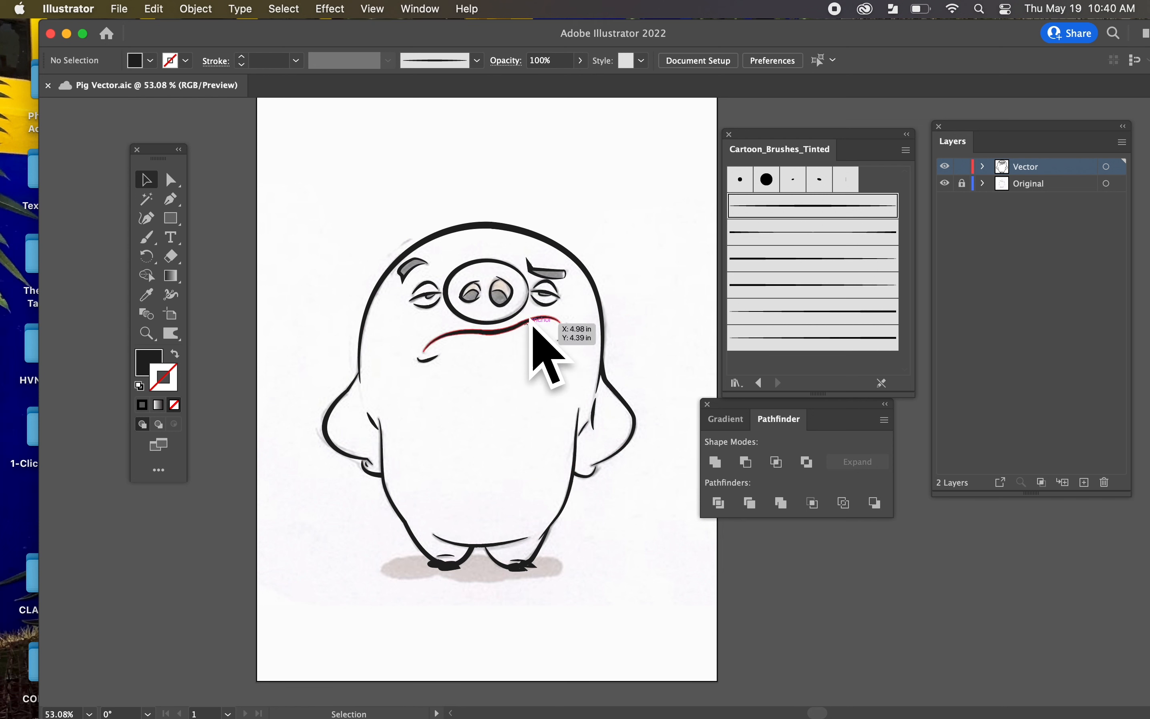
# Duplicate the Vector layer, and lock and hide the source layer
pyautogui.click(1123, 143)
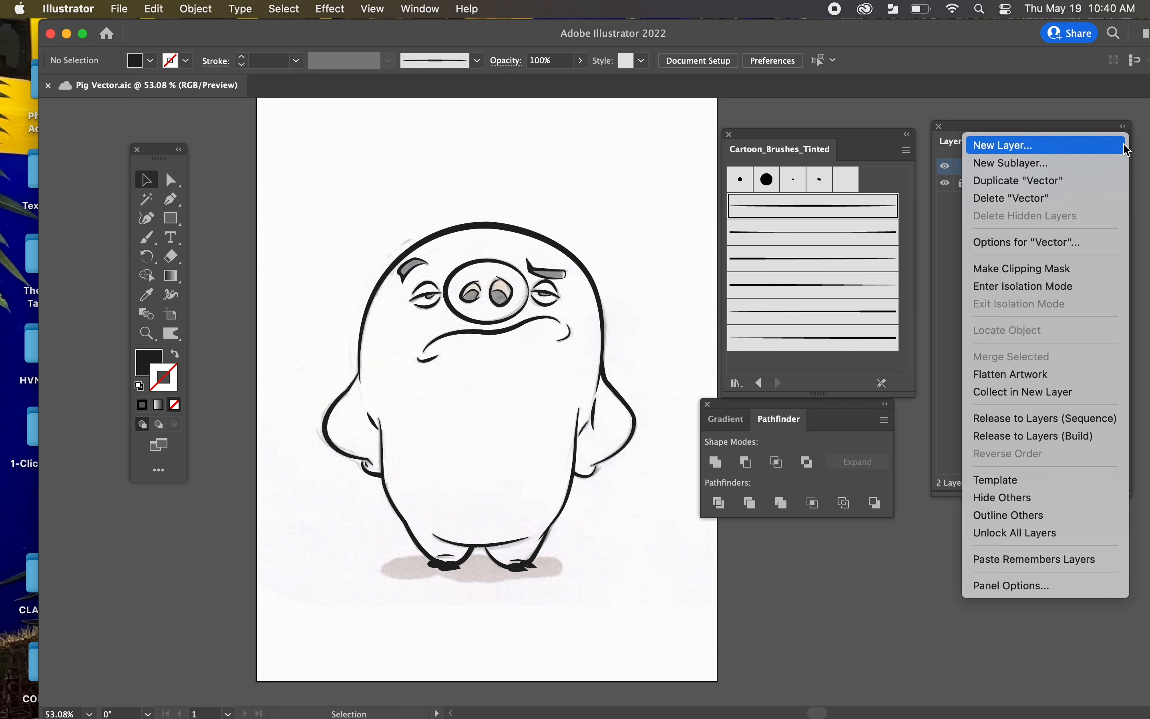
pyautogui.click(1029, 129)
pyautogui.click(1122, 142)
pyautogui.click(1078, 184)
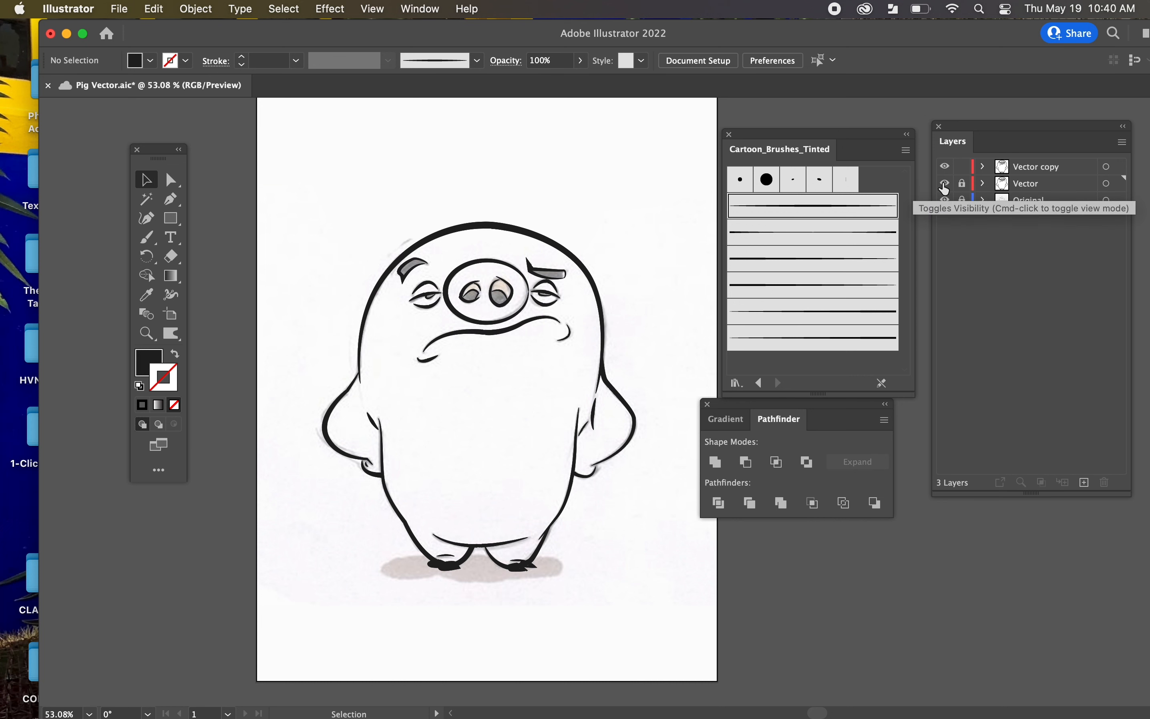
pyautogui.click(944, 184)
# Rename the duplicated layer as Flat Colors and hide the Original layer
pyautogui.click(1040, 174)
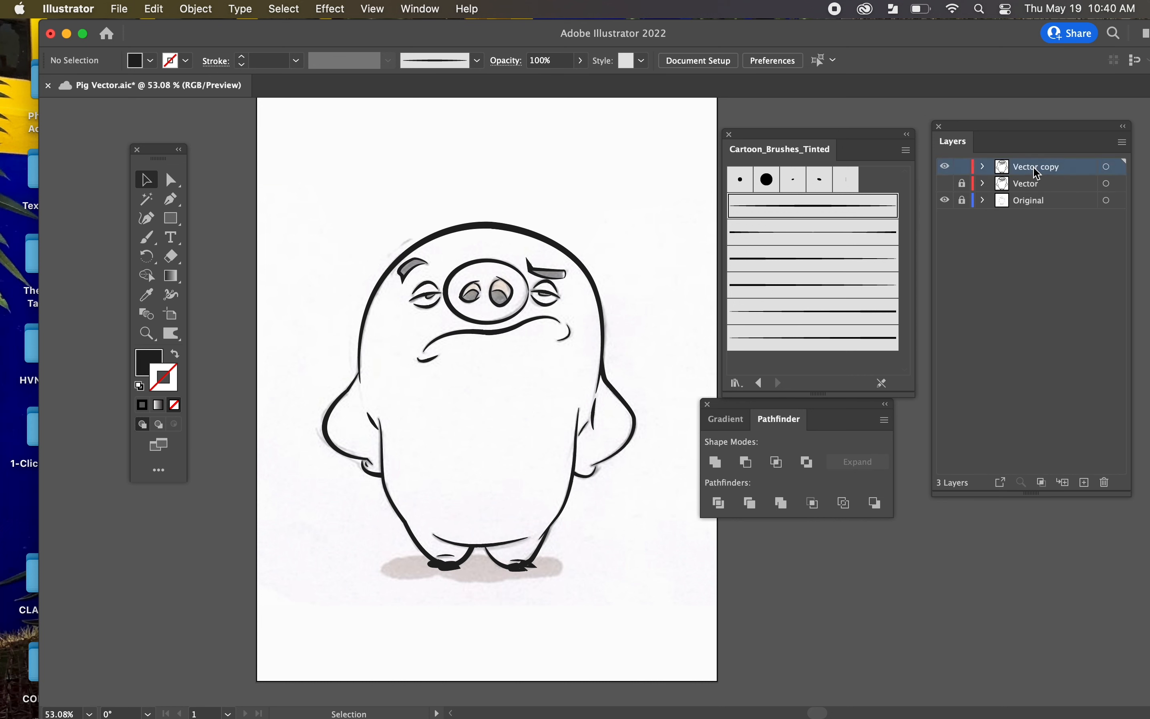
pyautogui.doubleClick(1035, 169)
pyautogui.write('Flat Colors')
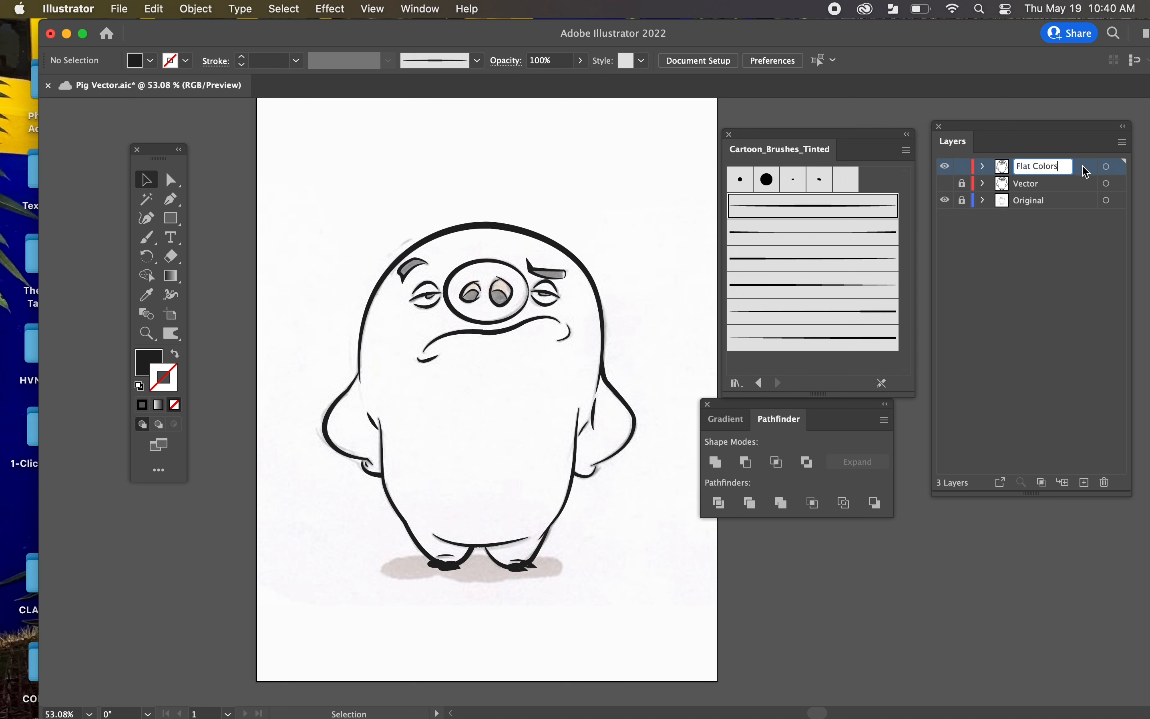
pyautogui.press('Return')
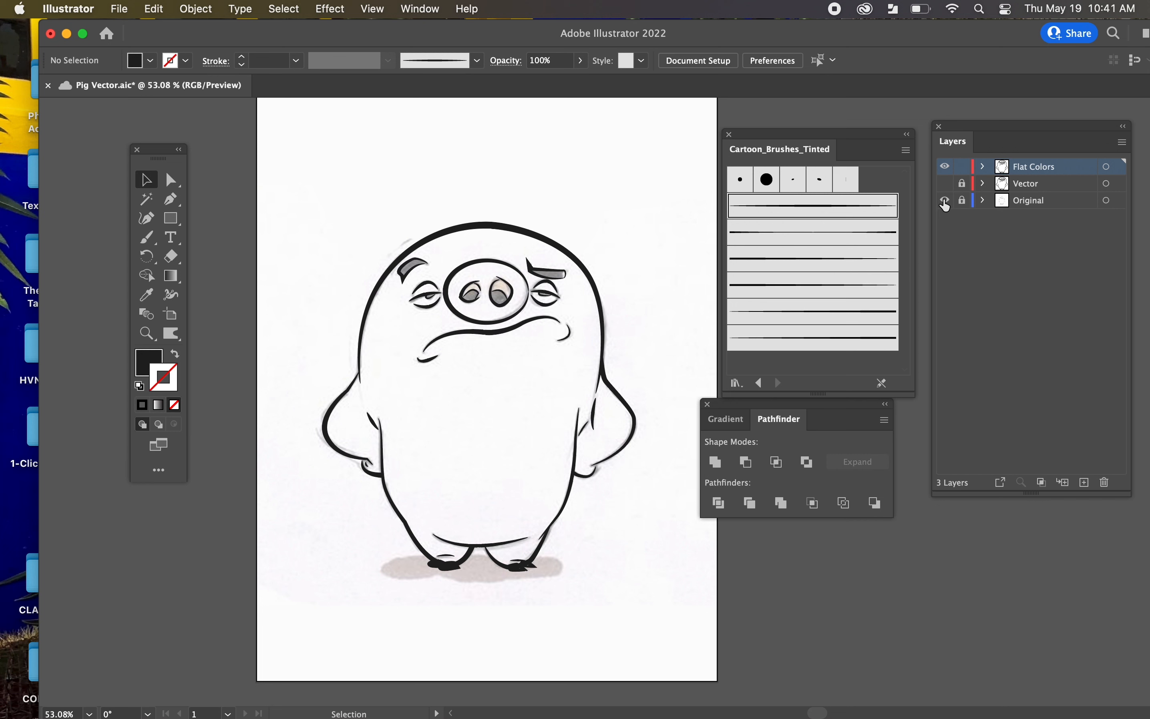
pyautogui.click(944, 202)
pyautogui.click(945, 204)
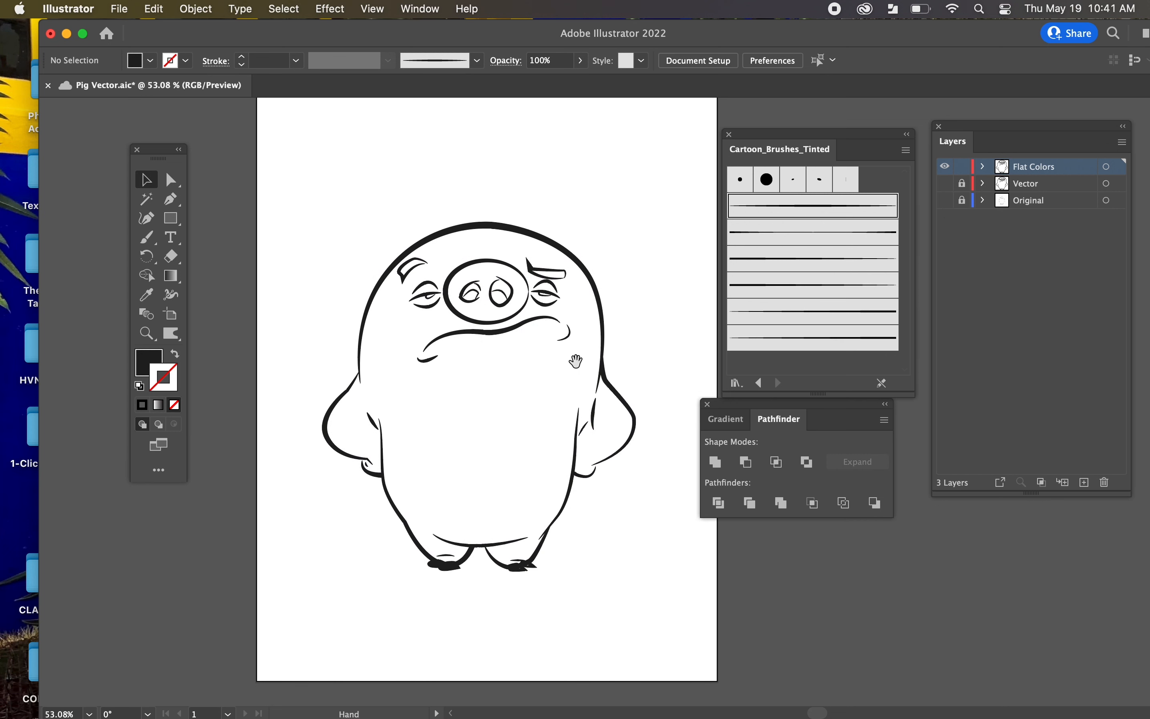
# Convert the whole pig drawing on the Flat Colors layer into a Live Paint group
pyautogui.hscroll(-2, 585, 367)
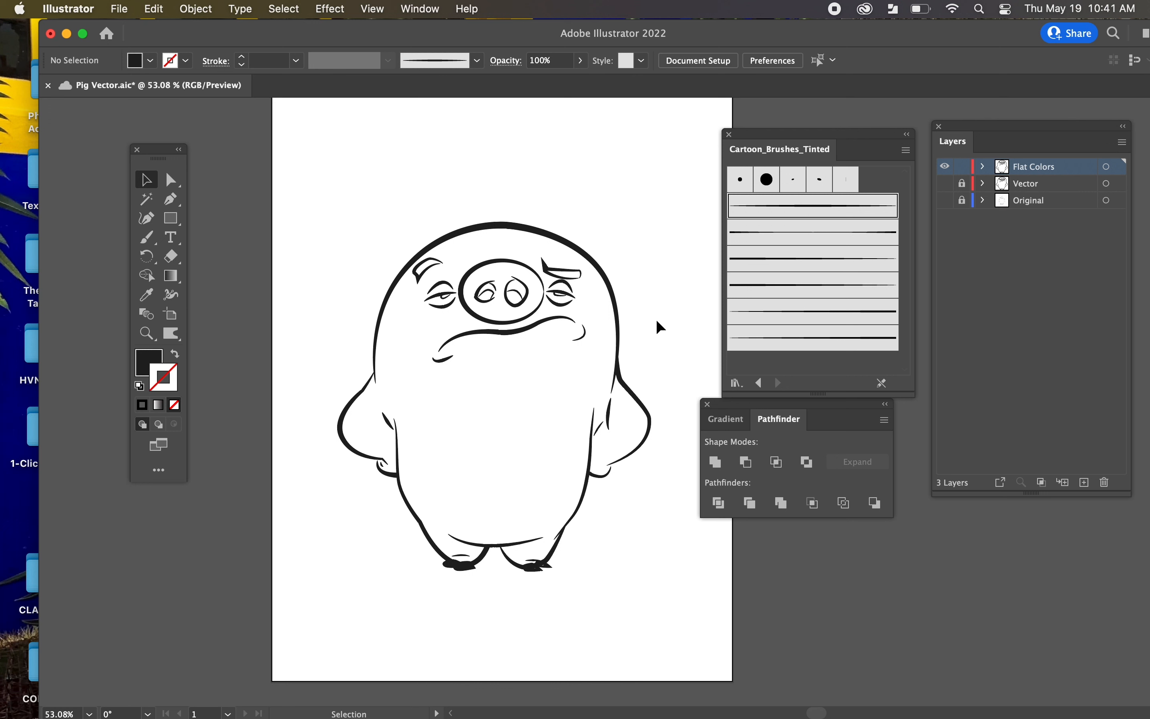
pyautogui.moveTo(313, 161); pyautogui.dragTo(688, 595)
pyautogui.click(196, 9)
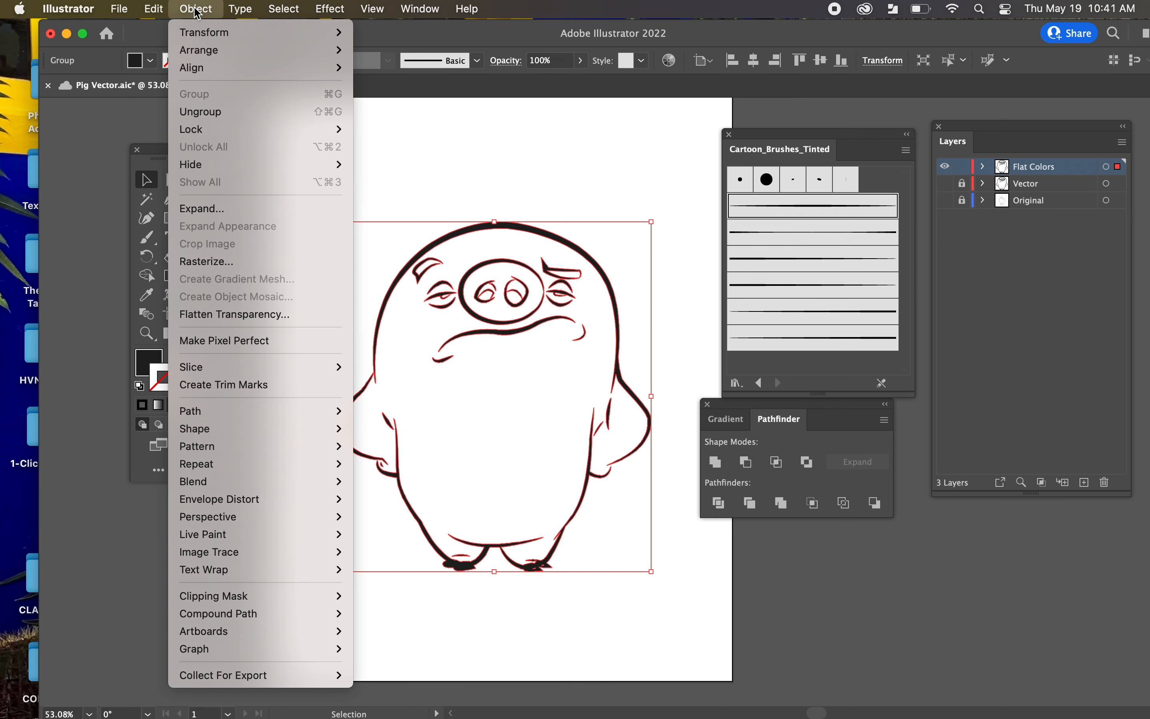
pyautogui.moveTo(249, 535)
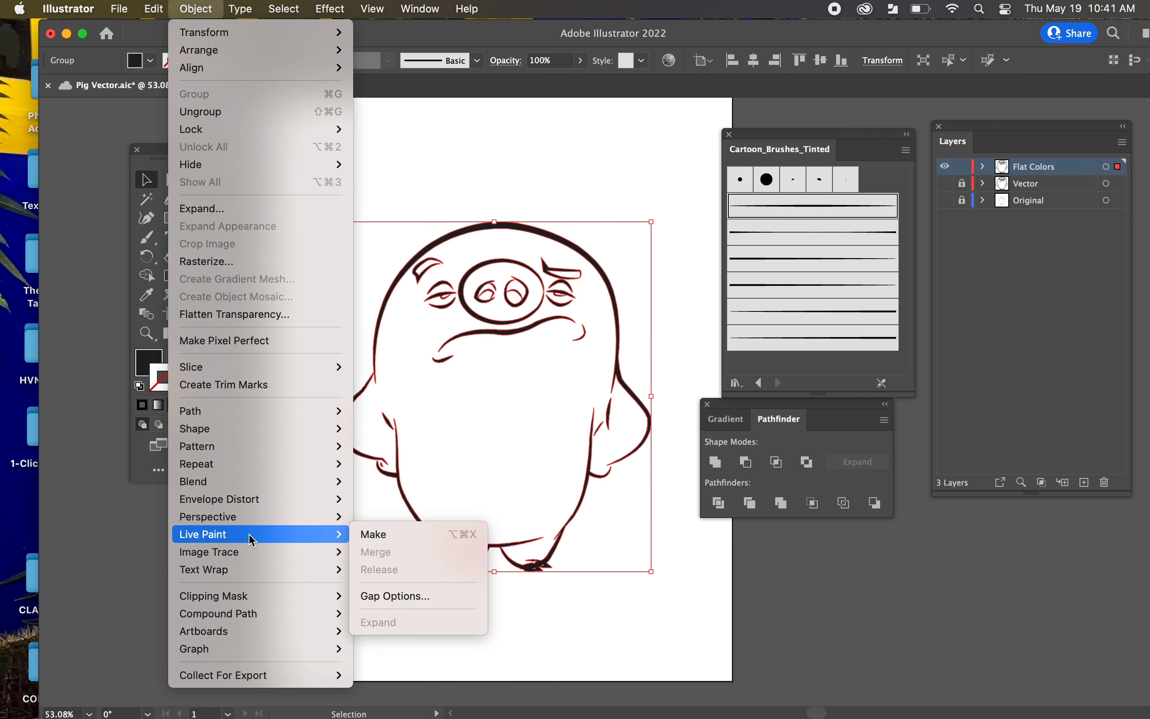
pyautogui.click(413, 535)
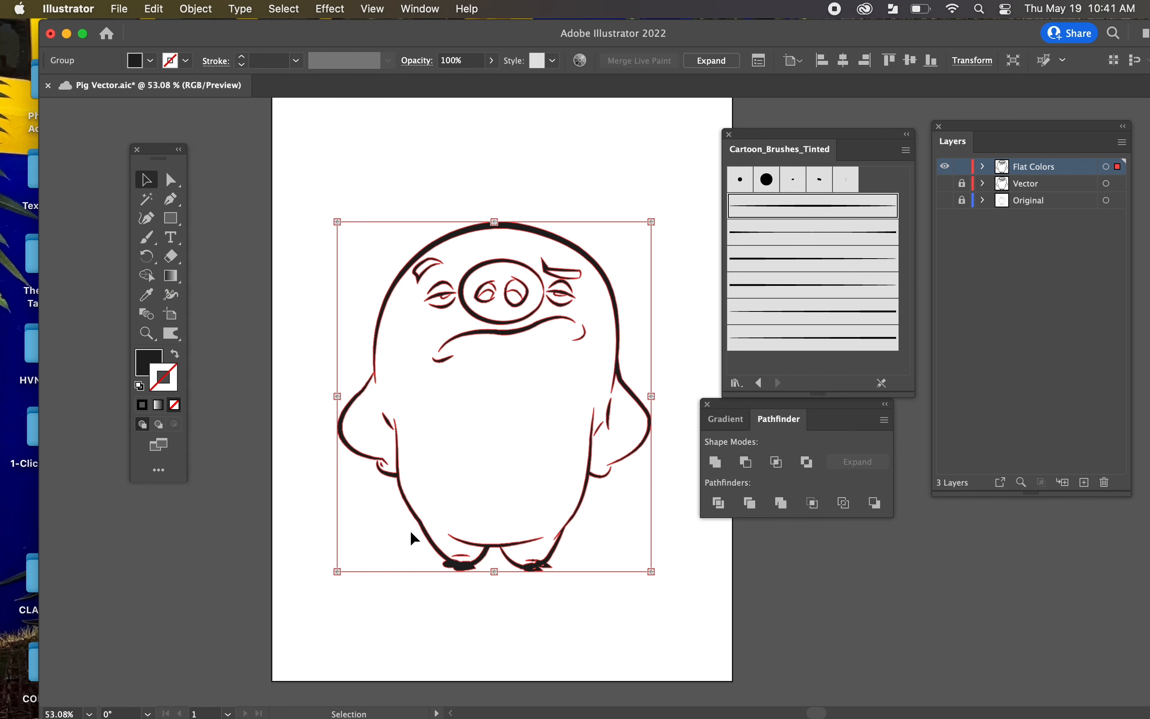
pyautogui.click(409, 192)
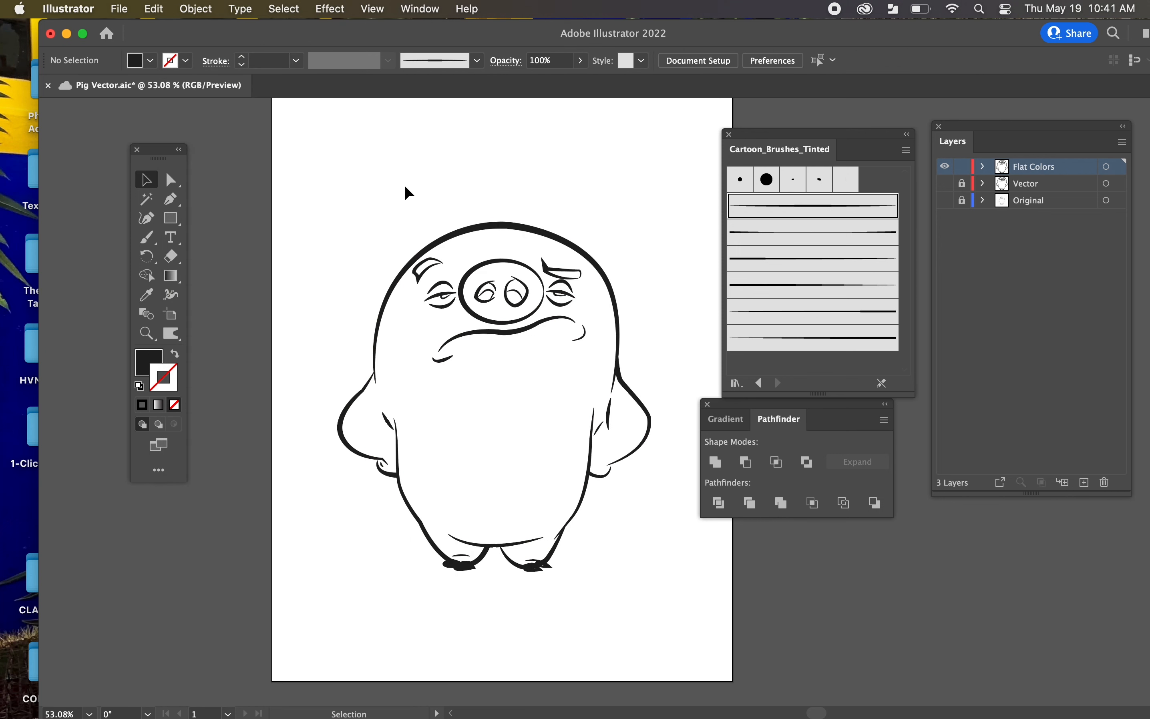
# Add the Live Paint Bucket tool to the toolbar from the Paint category of the full tool list
pyautogui.press('k')
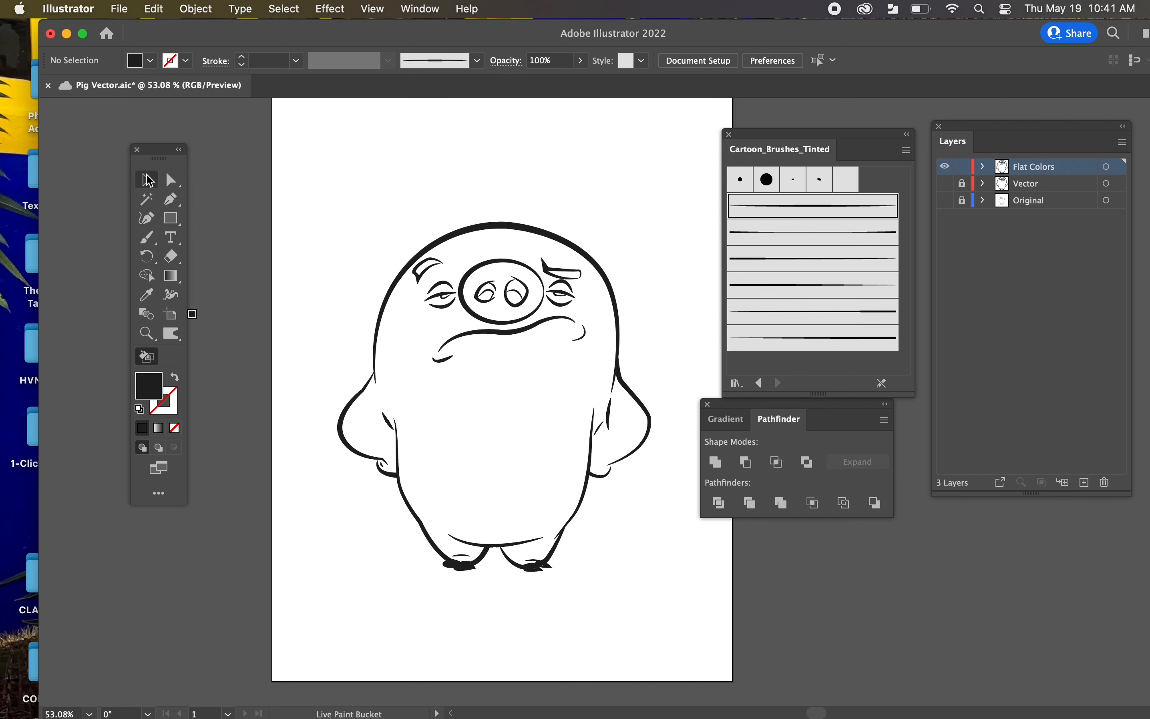
pyautogui.press('v')
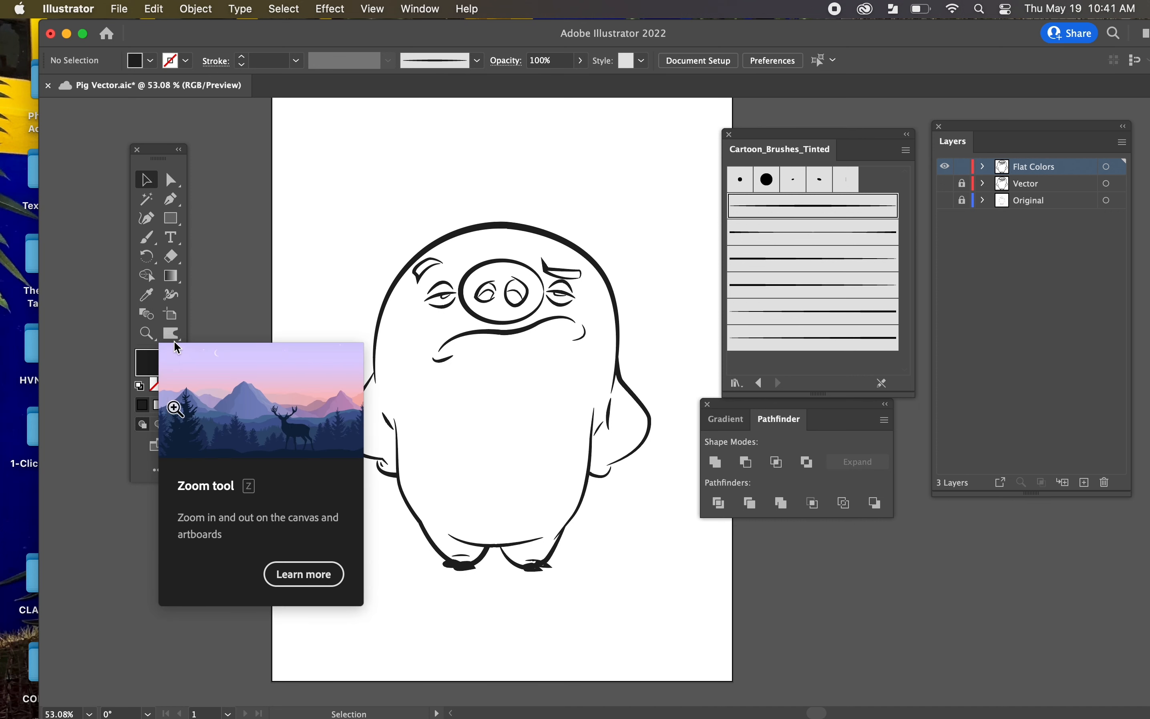
pyautogui.click(162, 473)
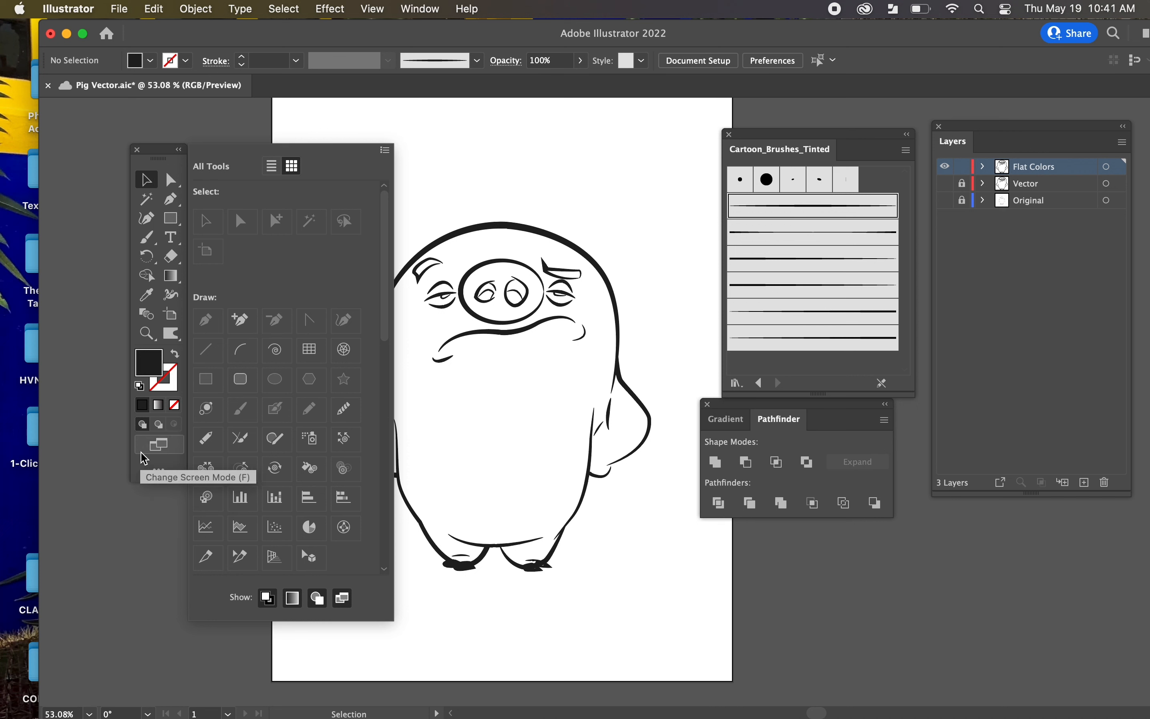
pyautogui.scroll(-3, 271, 317)
pyautogui.scroll(-4, 269, 318)
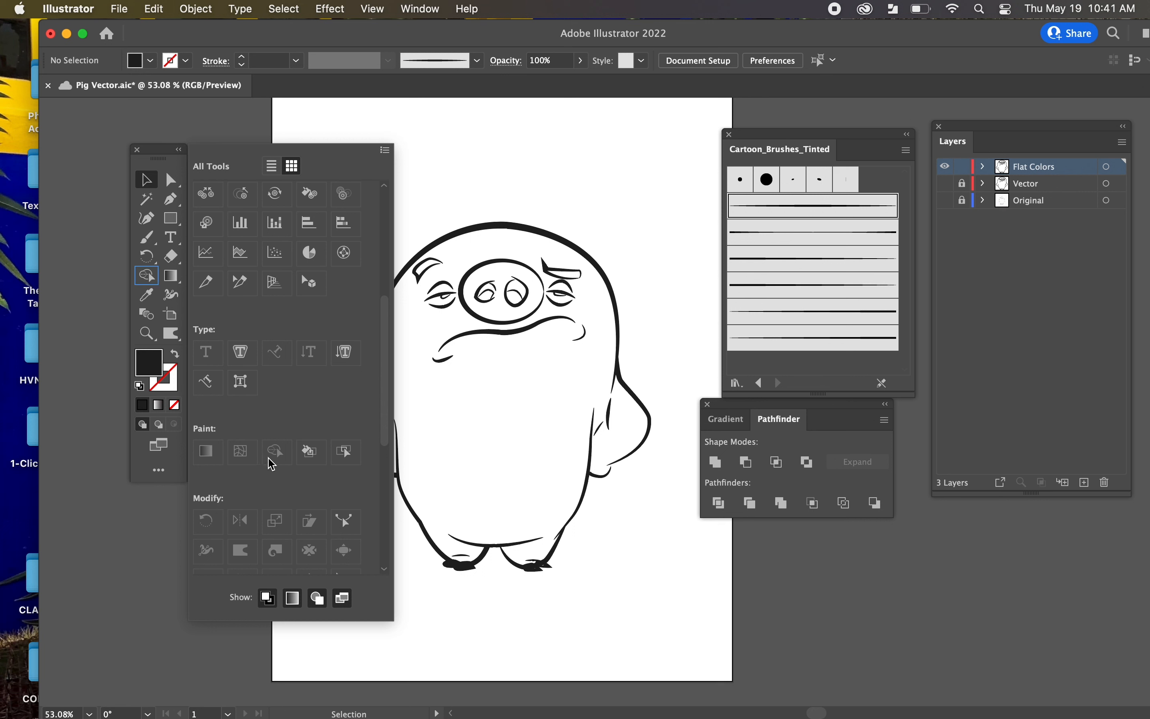
pyautogui.click(314, 460)
pyautogui.moveTo(310, 451)
pyautogui.mouseDown()
pyautogui.moveTo(160, 342)
pyautogui.moveTo(161, 354)
pyautogui.moveTo(147, 353)
pyautogui.mouseUp()
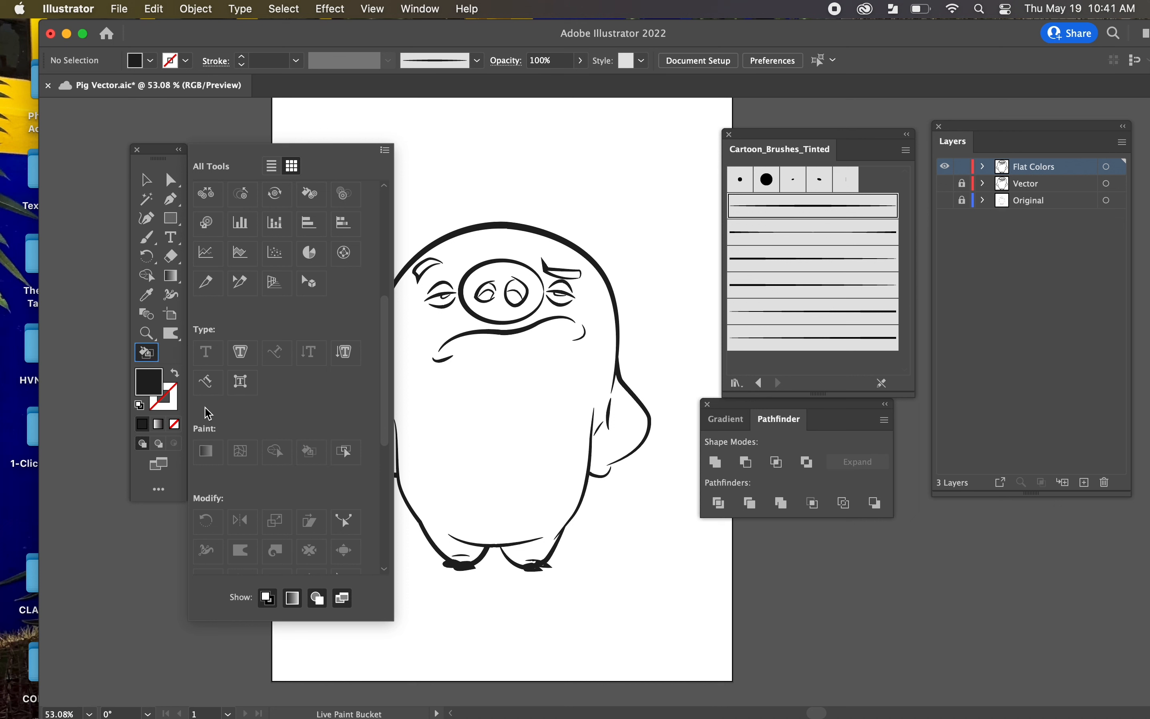
pyautogui.click(161, 494)
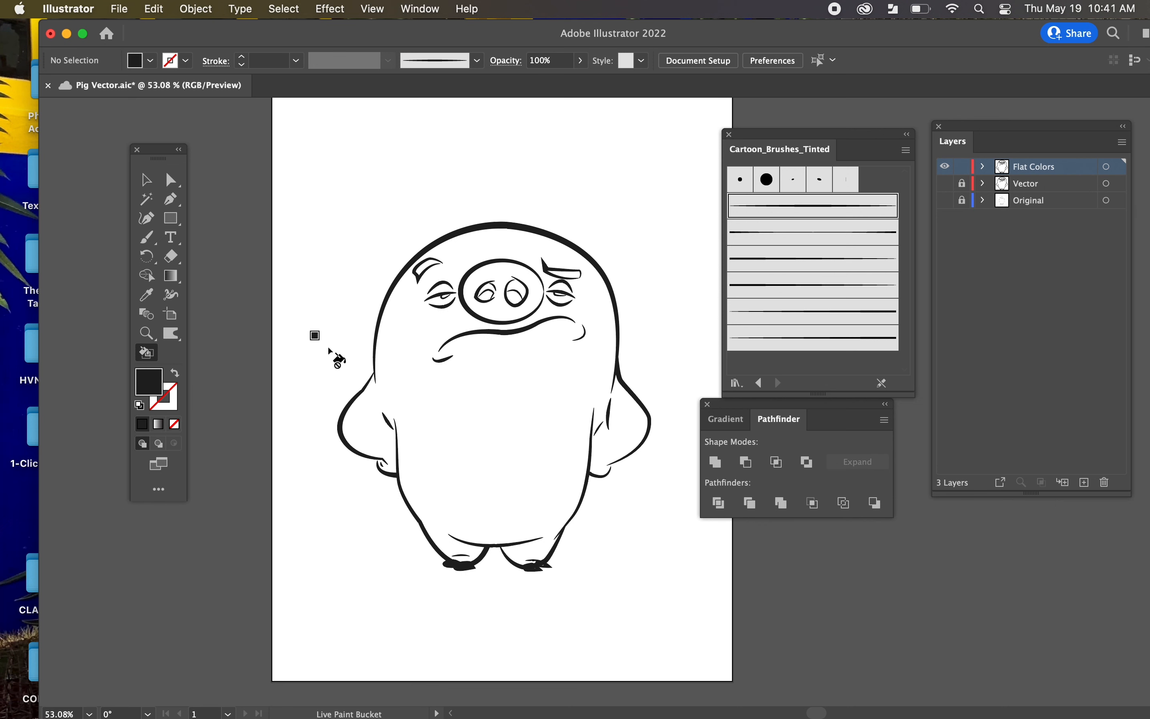
# Set the Live Paint Bucket's fill colour to pink F286A5
pyautogui.doubleClick(150, 383)
pyautogui.write('f086a2')
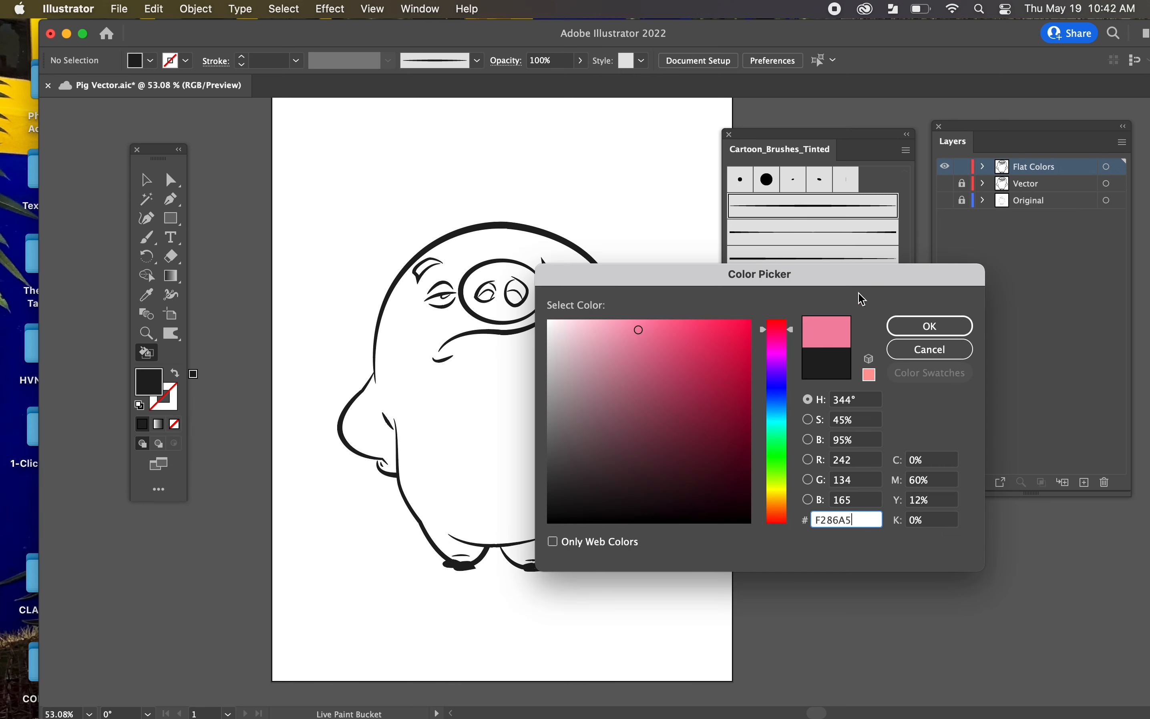
pyautogui.click(929, 326)
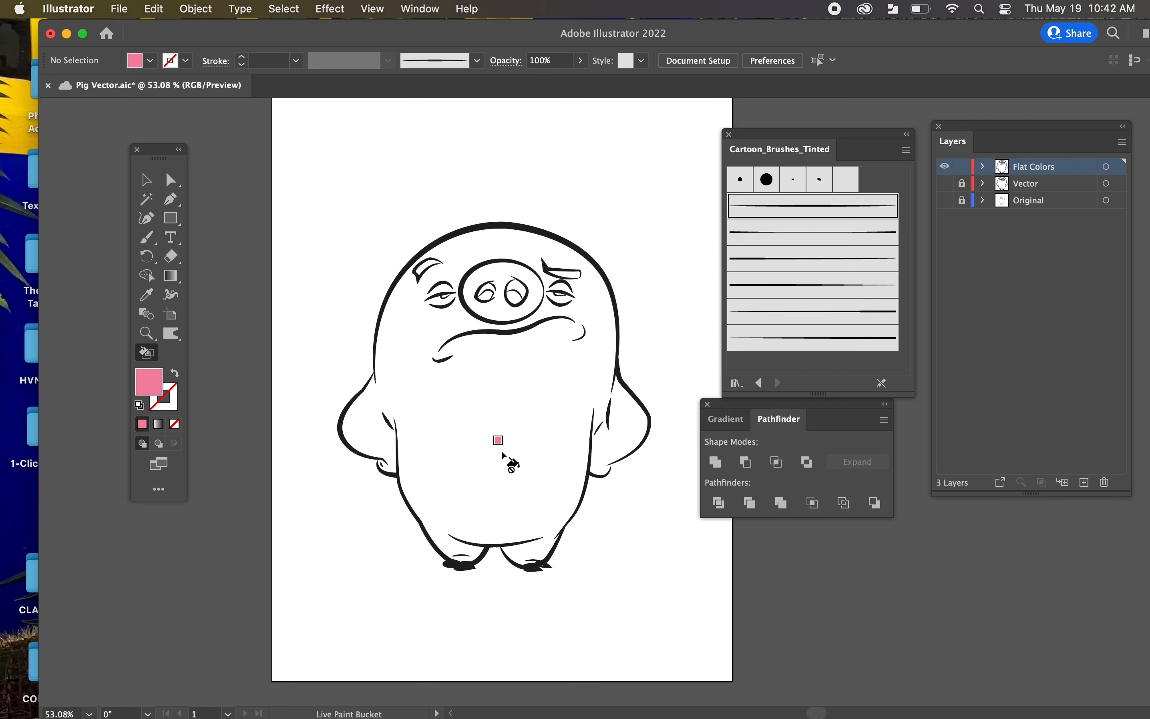
# Examine the pig's body outline up close around the right-side arm, hand and foot for open gaps
pyautogui.press('super+equal')
pyautogui.press('super+equal')
pyautogui.press('super+equal')
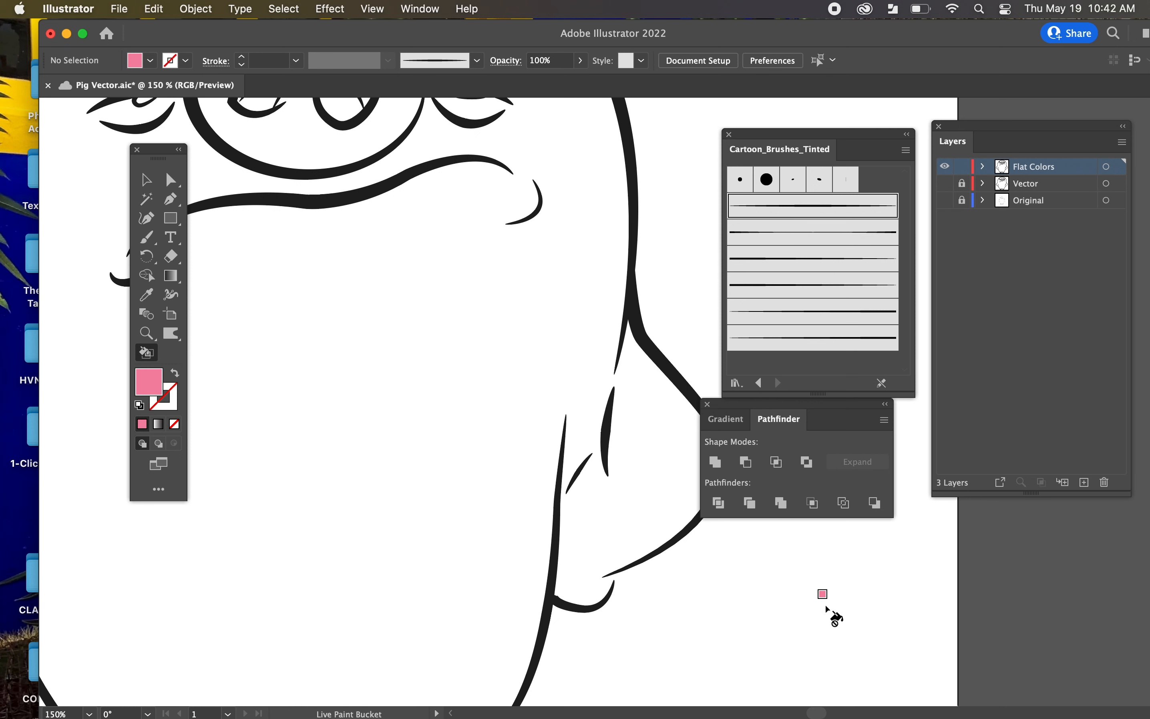
pyautogui.scroll(-5, 671, 528)
pyautogui.hscroll(2, 670, 528)
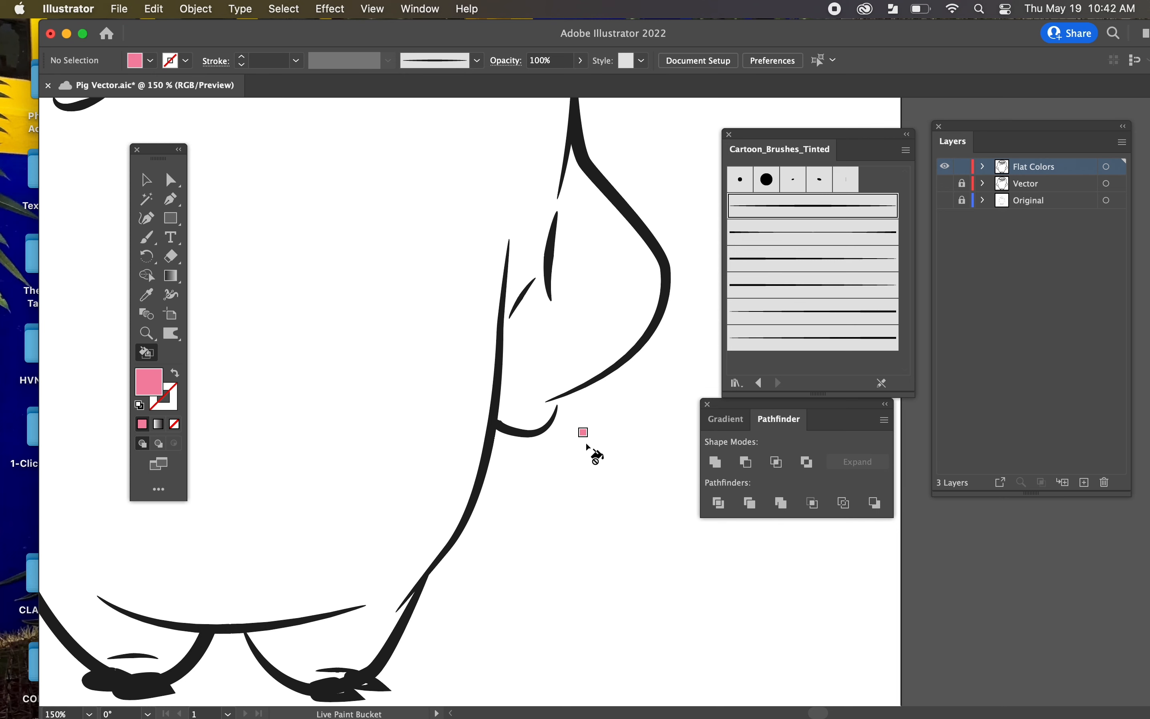
pyautogui.moveTo(463, 488); pyautogui.dragTo(352, 328)
pyautogui.moveTo(349, 475); pyautogui.dragTo(464, 596)
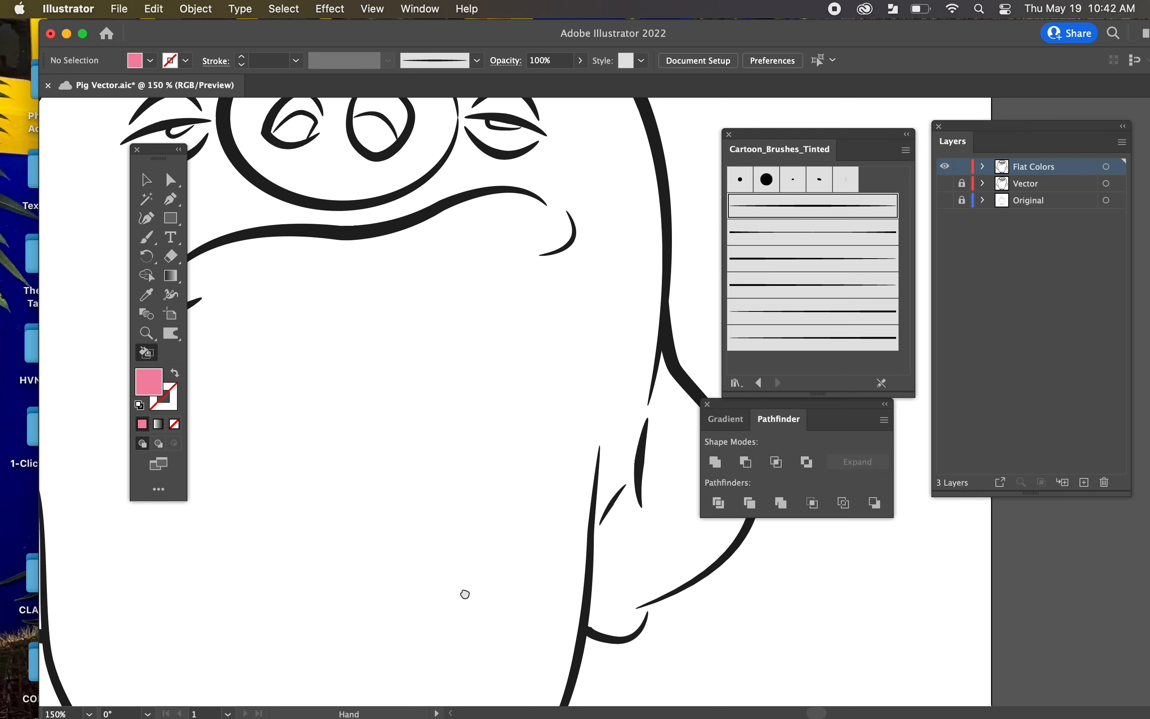
pyautogui.moveTo(462, 336); pyautogui.dragTo(367, 173)
pyautogui.moveTo(408, 357); pyautogui.dragTo(398, 321)
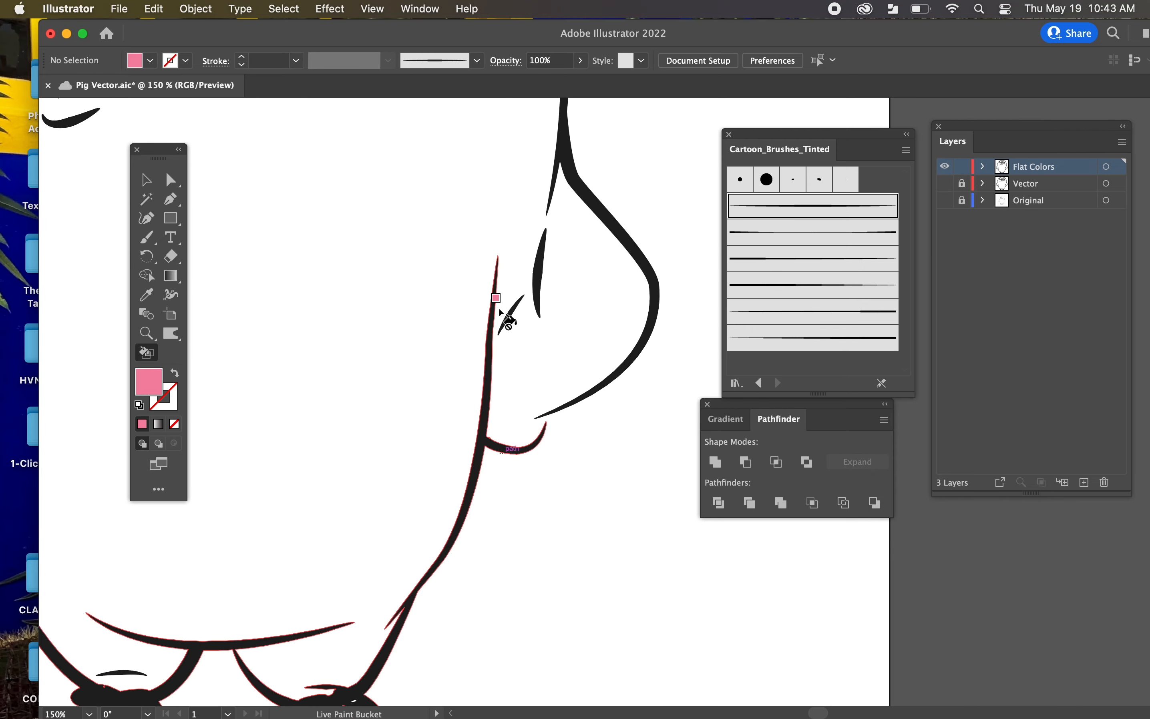
# Move the tip anchor of the right-side hand curve up to meet the lower arm line with Direct Selection
pyautogui.press('super+equal')
pyautogui.press('super+equal')
pyautogui.press('super+equal')
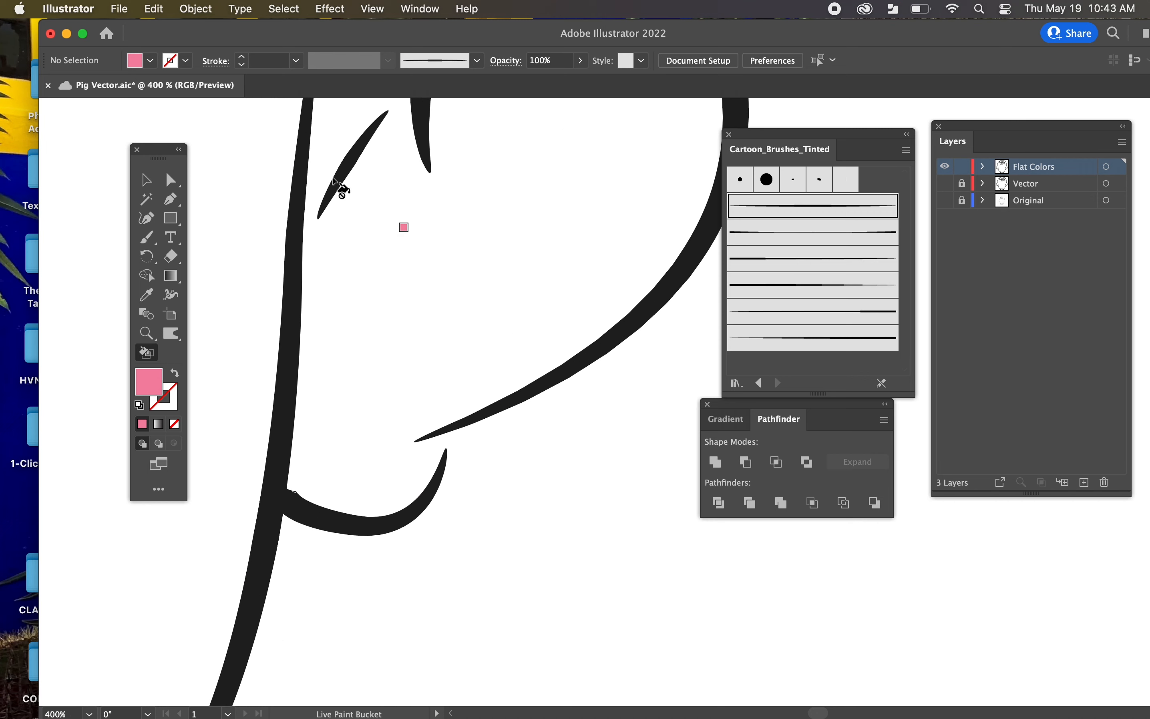
pyautogui.click(175, 181)
pyautogui.click(434, 491)
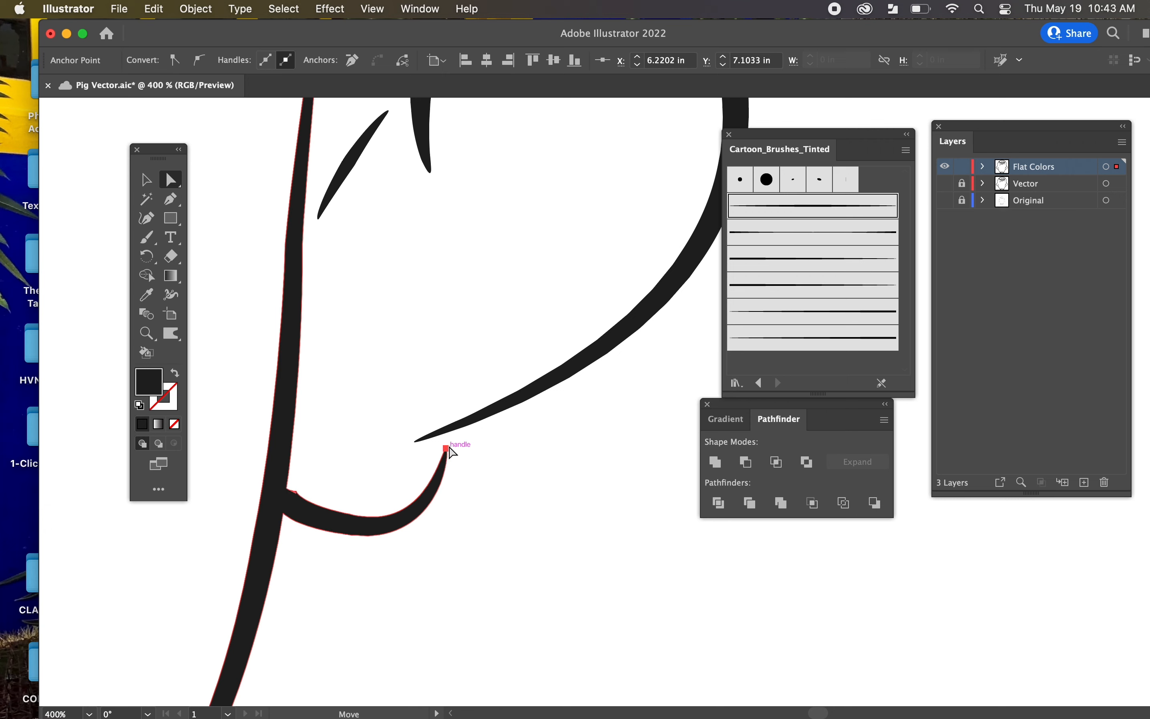
pyautogui.moveTo(451, 450); pyautogui.dragTo(451, 433)
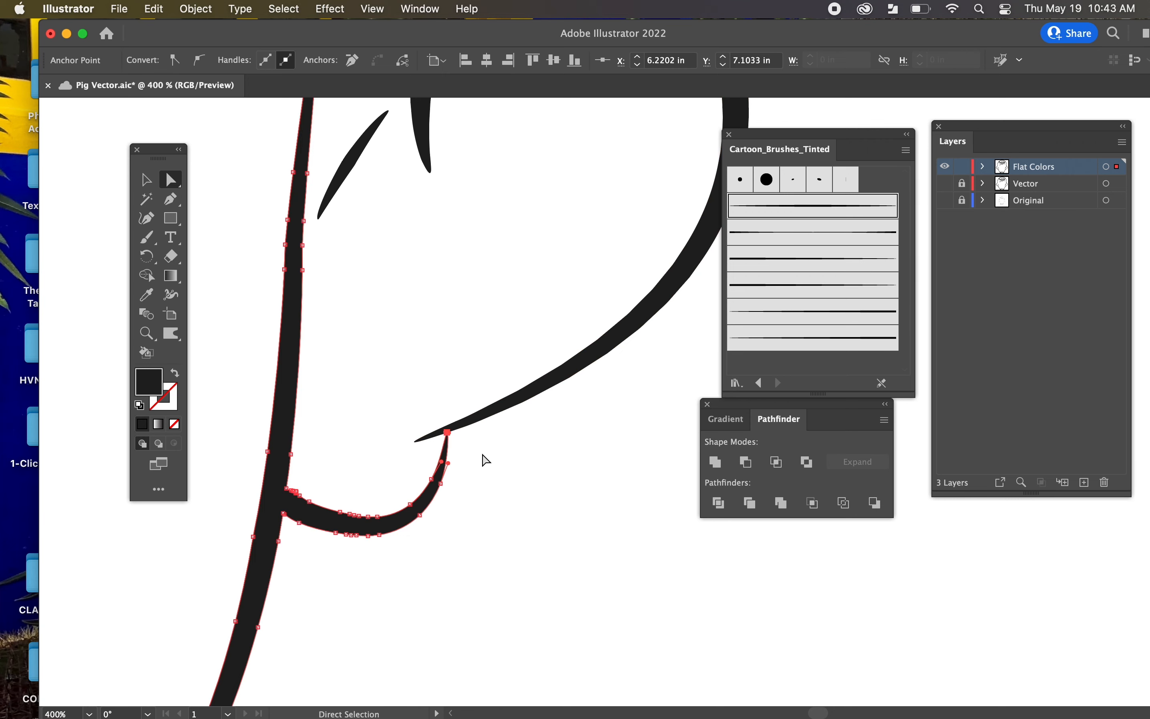
pyautogui.click(497, 469)
# Fine-tune the right-side hand curve's tip so that it touches the edge of the arm line
pyautogui.press('super+equal')
pyautogui.press('super+equal')
pyautogui.press('super+equal')
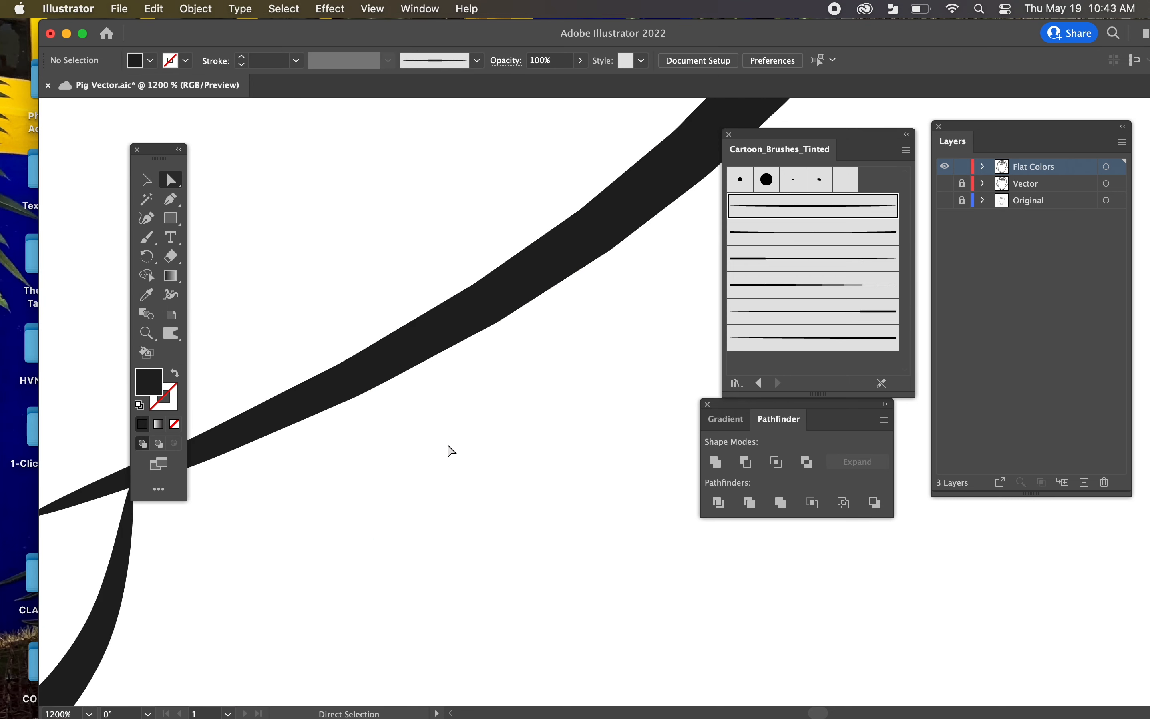
pyautogui.moveTo(449, 444); pyautogui.dragTo(731, 373)
pyautogui.moveTo(399, 394); pyautogui.dragTo(400, 388)
pyautogui.click(464, 460)
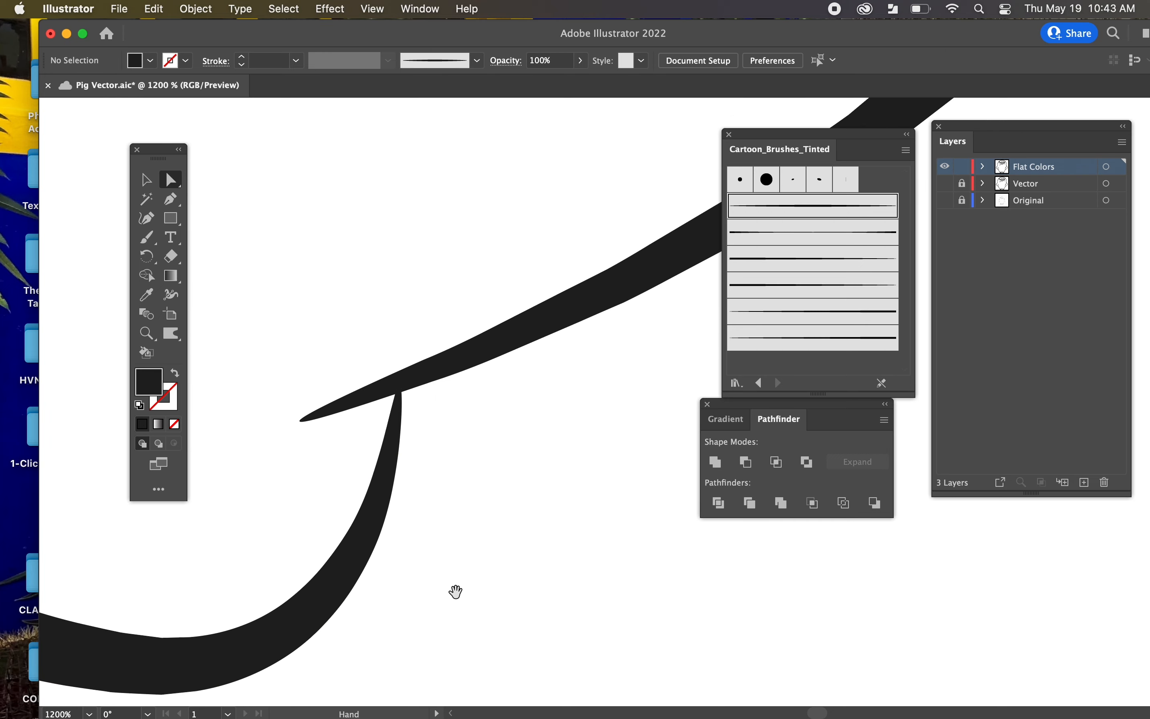
# Move the tip anchor of the left-side hand curve up to meet the lower arm line with Direct Selection
pyautogui.moveTo(454, 593)
pyautogui.mouseDown()
pyautogui.moveTo(730, 611)
pyautogui.moveTo(765, 547)
pyautogui.moveTo(348, 531)
pyautogui.mouseUp()
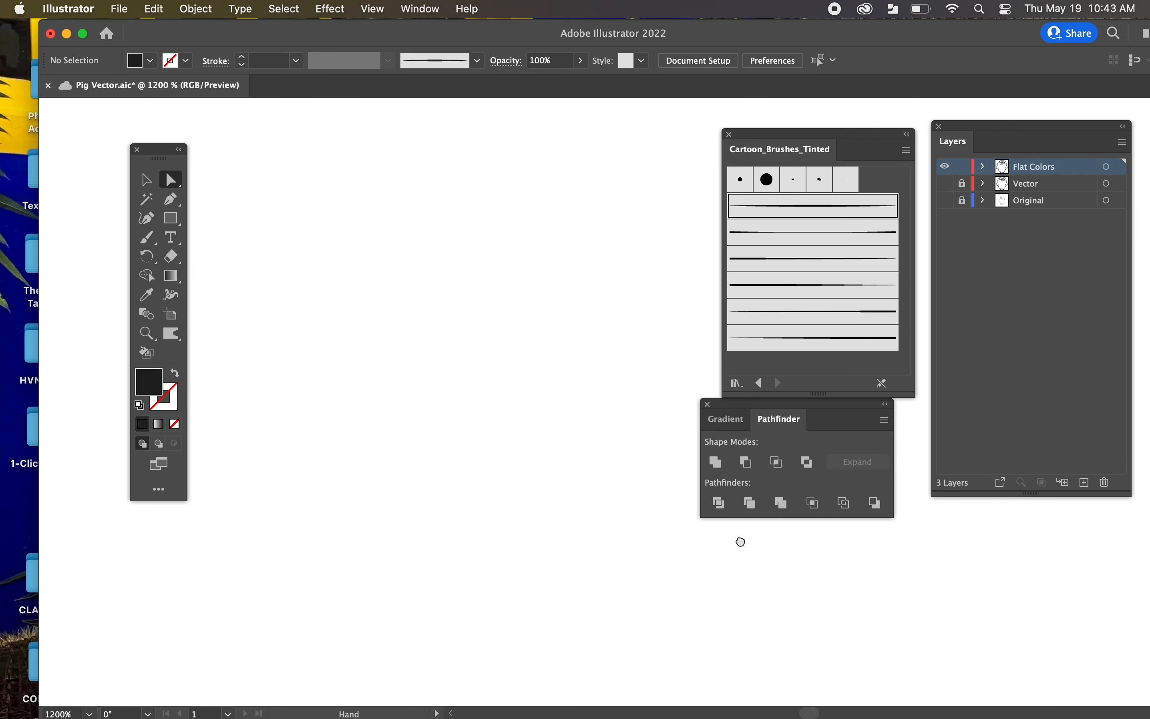
pyautogui.press('super+minus')
pyautogui.press('super+minus')
pyautogui.press('super+minus')
pyautogui.press('super+minus')
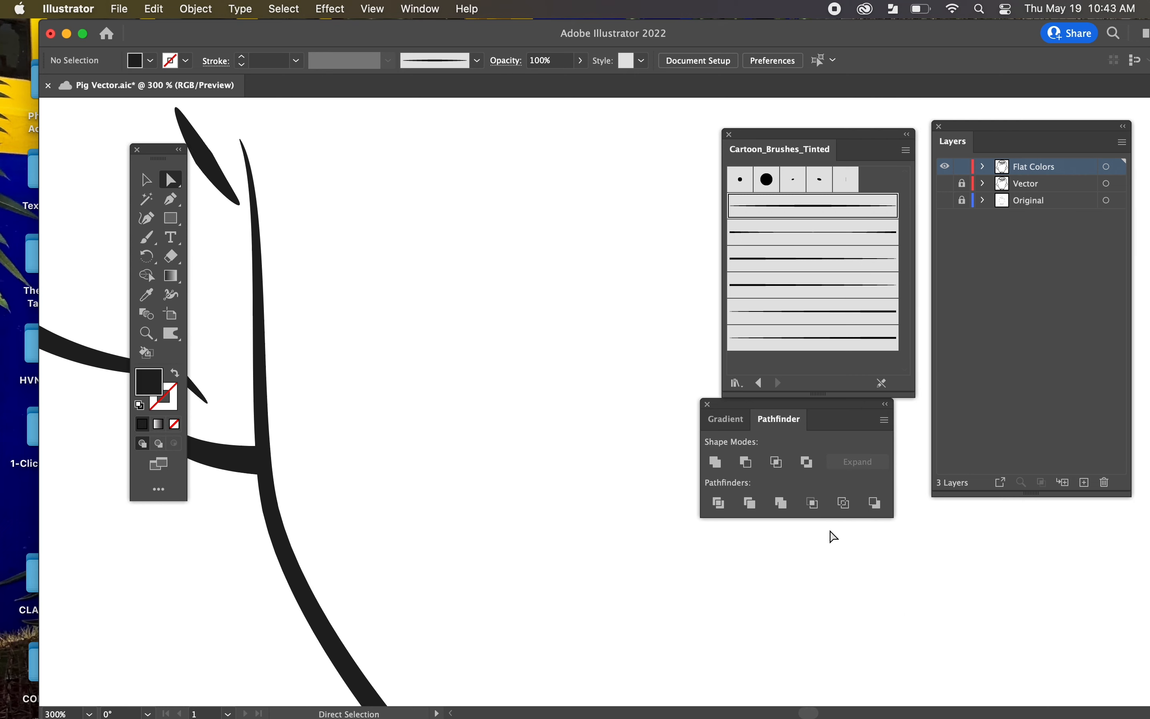
pyautogui.press('super+plus')
pyautogui.hscroll(-10, 326, 367)
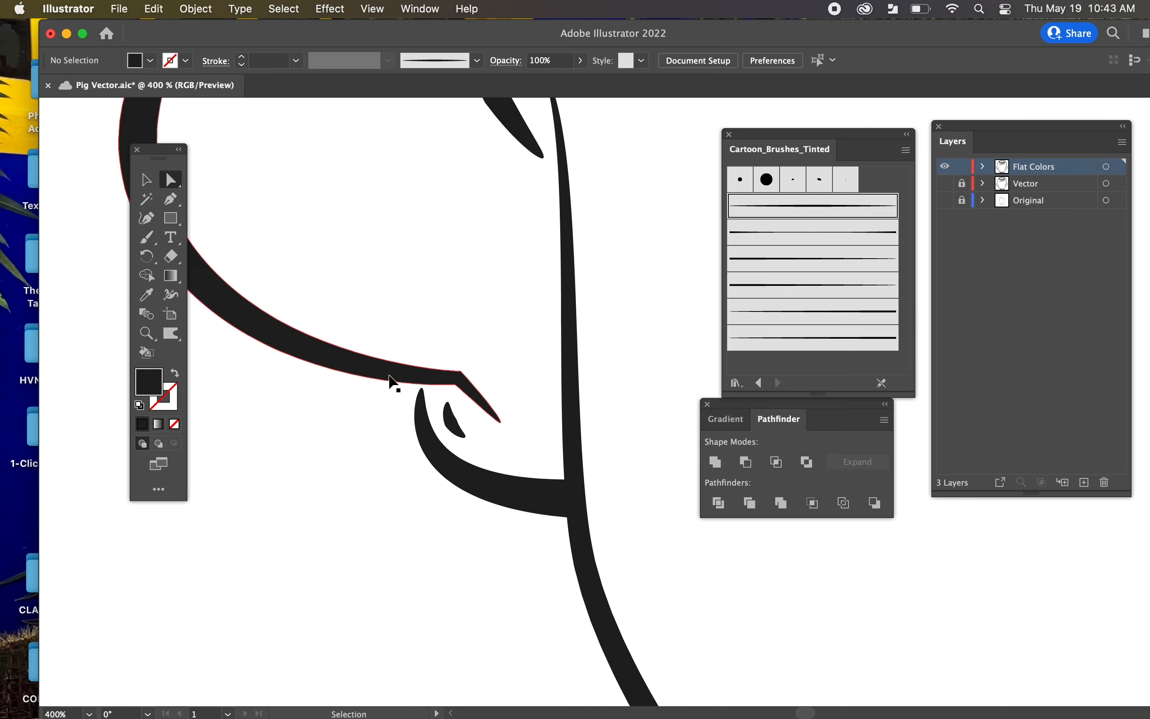
pyautogui.press('super+plus')
pyautogui.press('super+plus')
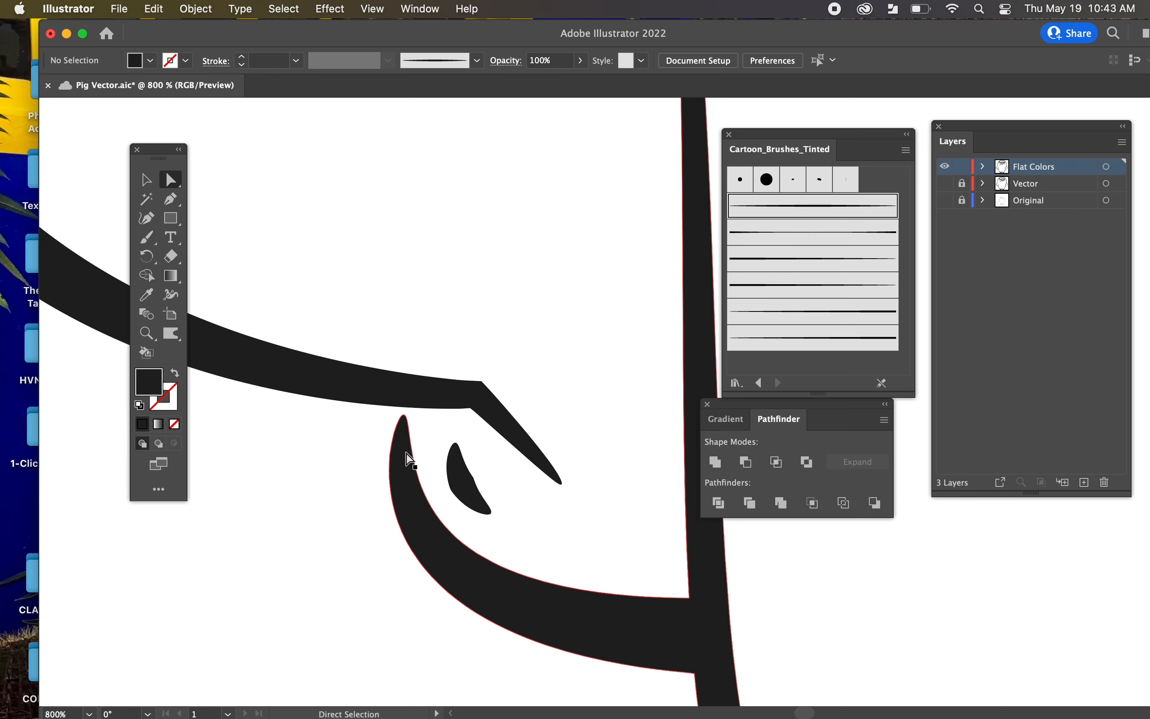
pyautogui.click(410, 443)
pyautogui.moveTo(403, 415); pyautogui.dragTo(403, 406)
pyautogui.click(327, 484)
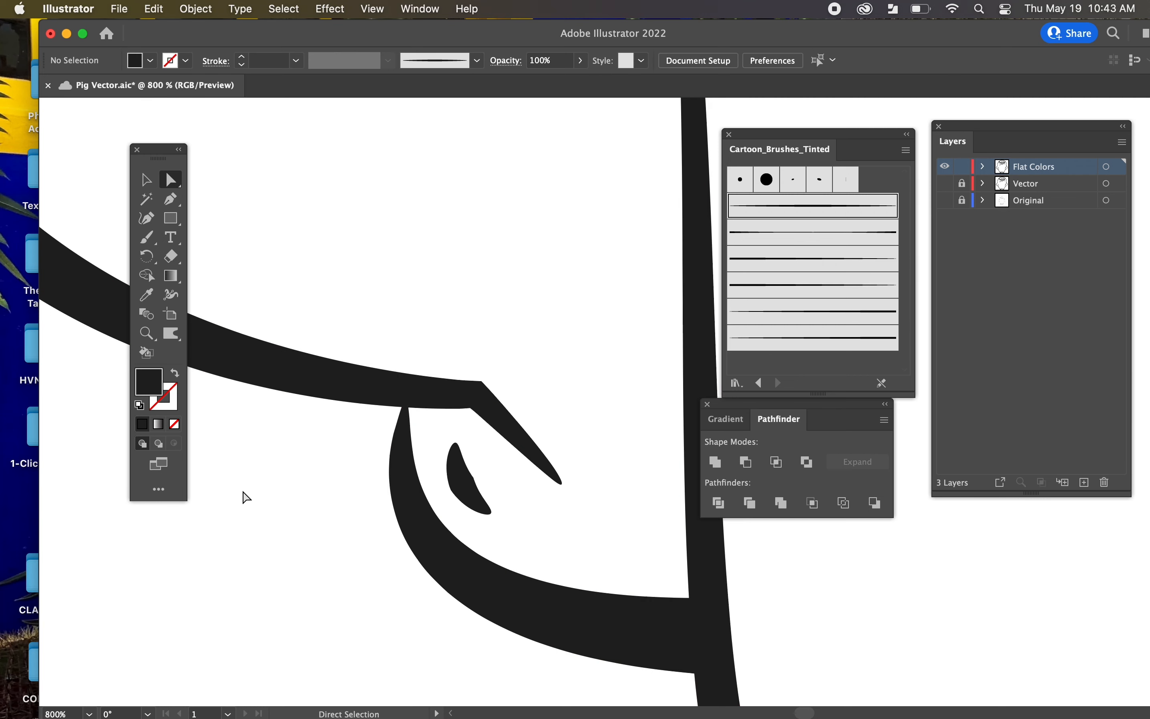
# Examine the outline around the pig's lower belly, legs and feet up close for open gaps
pyautogui.press('super+minus')
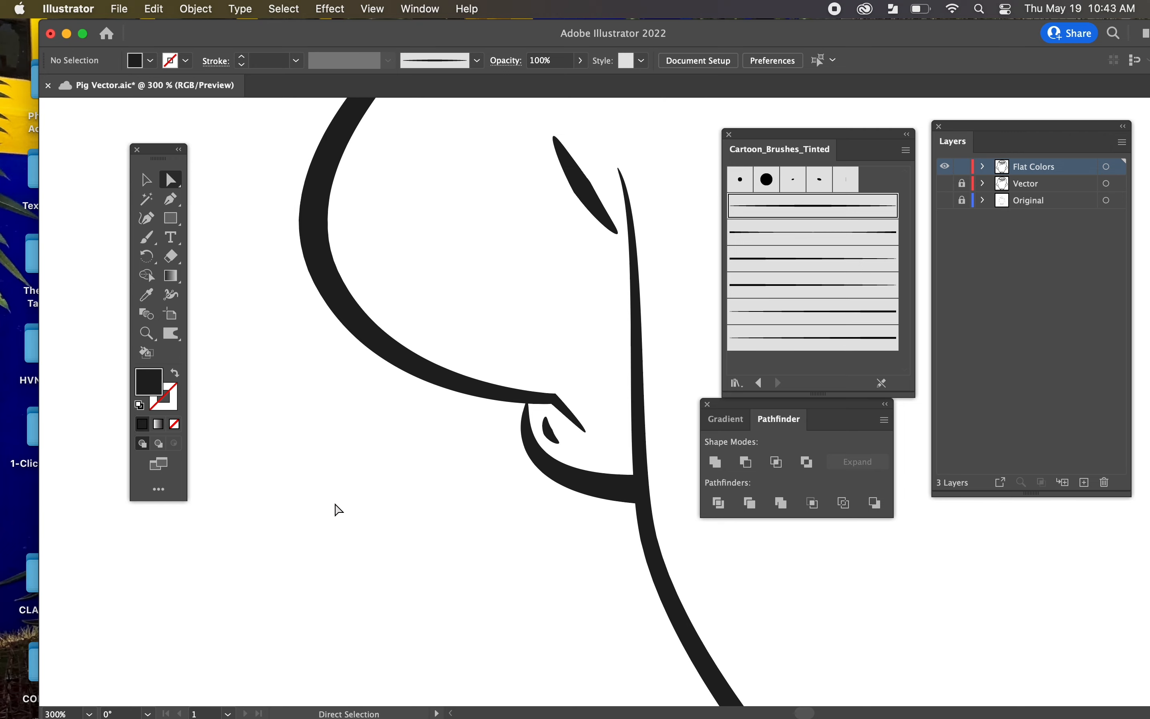
pyautogui.press('space')
pyautogui.moveTo(588, 610)
pyautogui.mouseDown()
pyautogui.moveTo(570, 555)
pyautogui.moveTo(248, 143)
pyautogui.mouseUp()
pyautogui.moveTo(580, 516); pyautogui.dragTo(486, 477)
pyautogui.moveTo(603, 485); pyautogui.dragTo(375, 464)
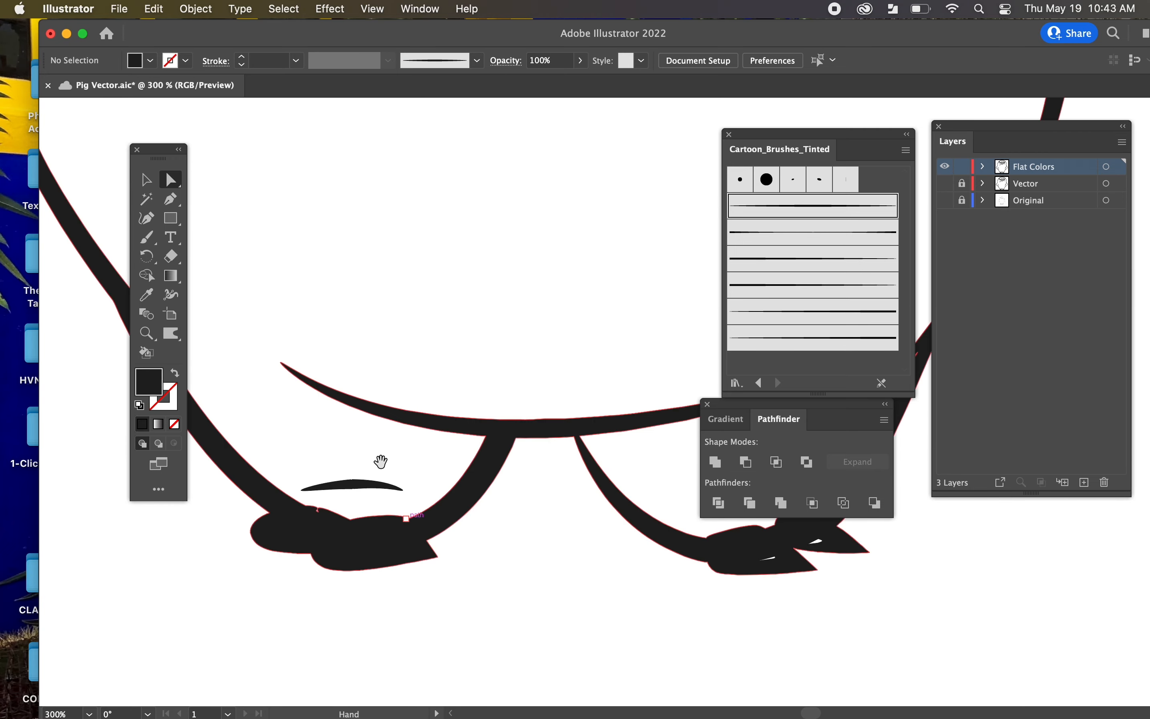
pyautogui.moveTo(573, 462); pyautogui.dragTo(265, 509)
pyautogui.moveTo(371, 325); pyautogui.dragTo(451, 502)
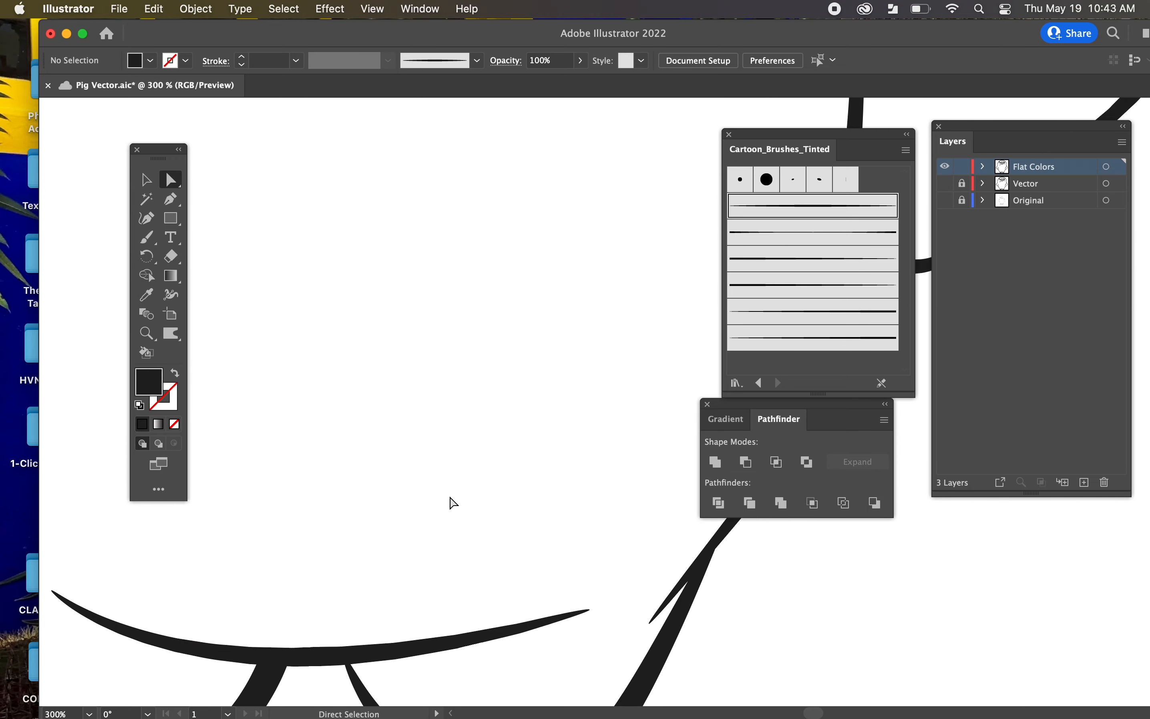
# Set the Live Paint Bucket's fill to pink F794B0 and fill the pig's whole body with it
pyautogui.press('k')
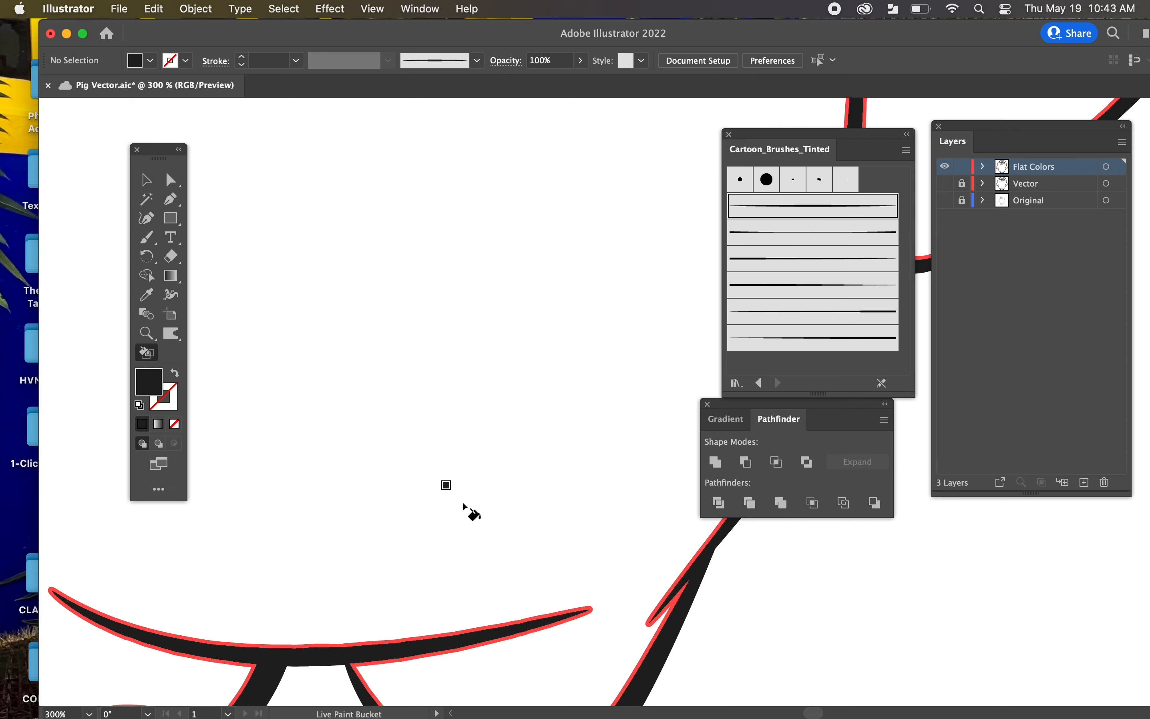
pyautogui.doubleClick(160, 383)
pyautogui.click(629, 326)
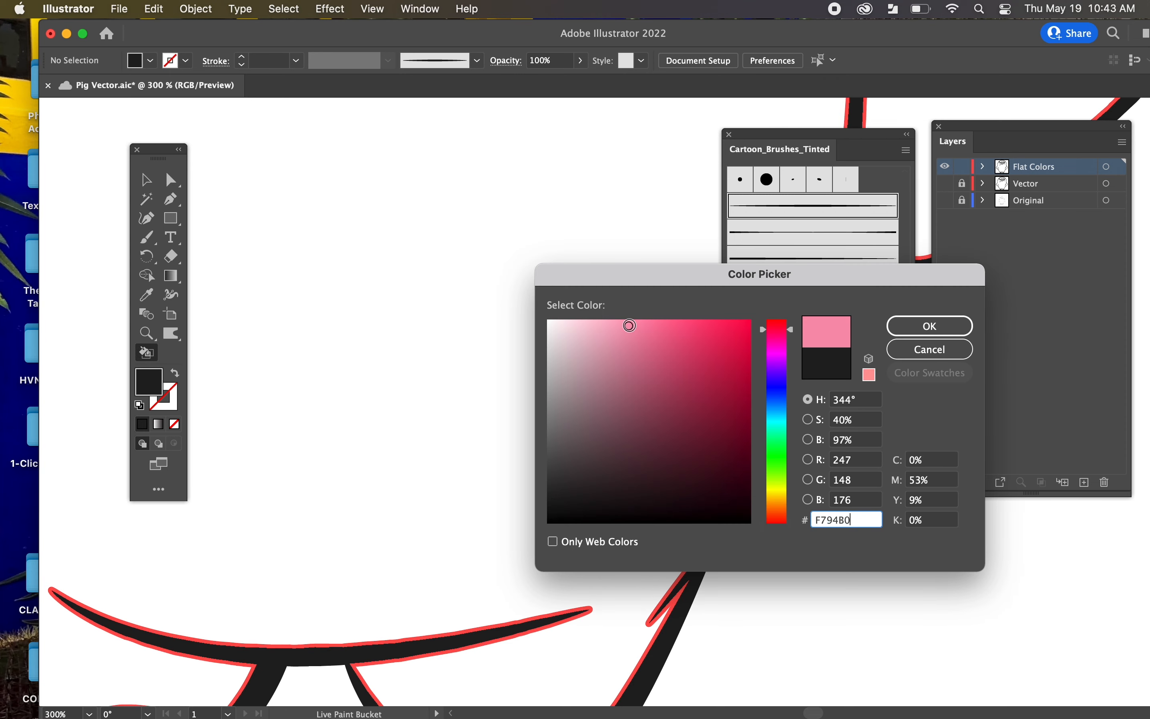
pyautogui.click(914, 333)
pyautogui.press('super+1')
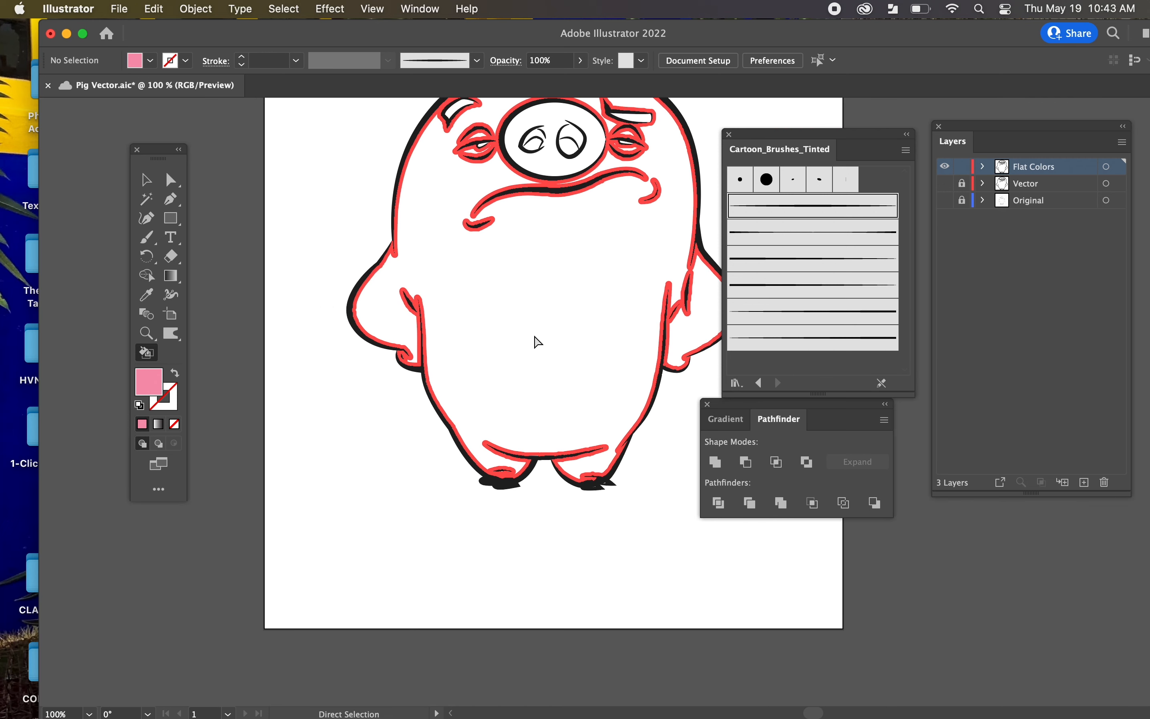
pyautogui.press('super+minus')
pyautogui.moveTo(613, 364); pyautogui.dragTo(520, 449)
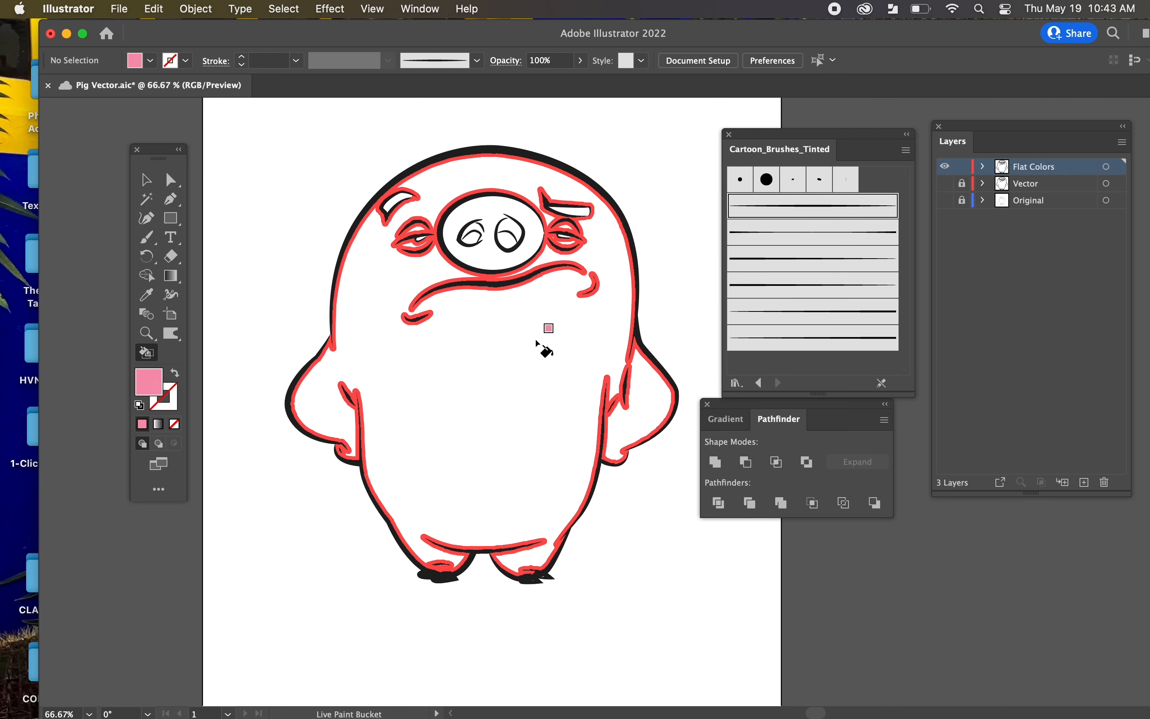
pyautogui.click(498, 396)
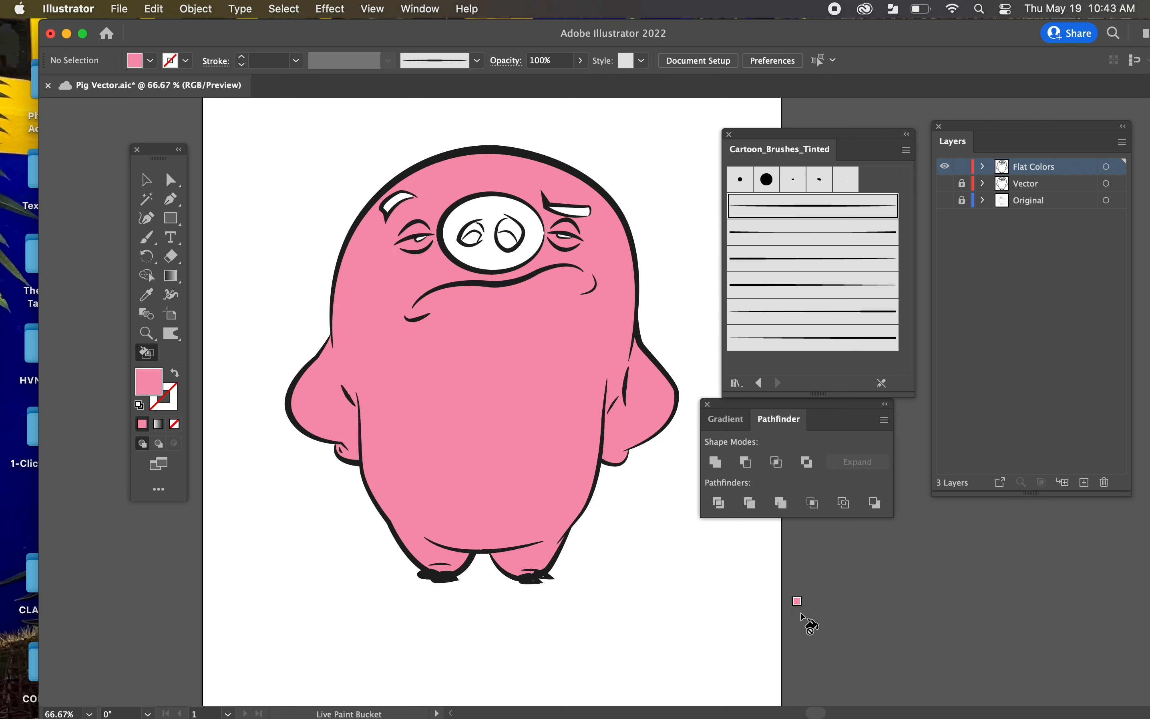
# Change the fill to a darker dusty pink (H 341°, S 41%, B 73%) and fill the snout with it
pyautogui.doubleClick(149, 395)
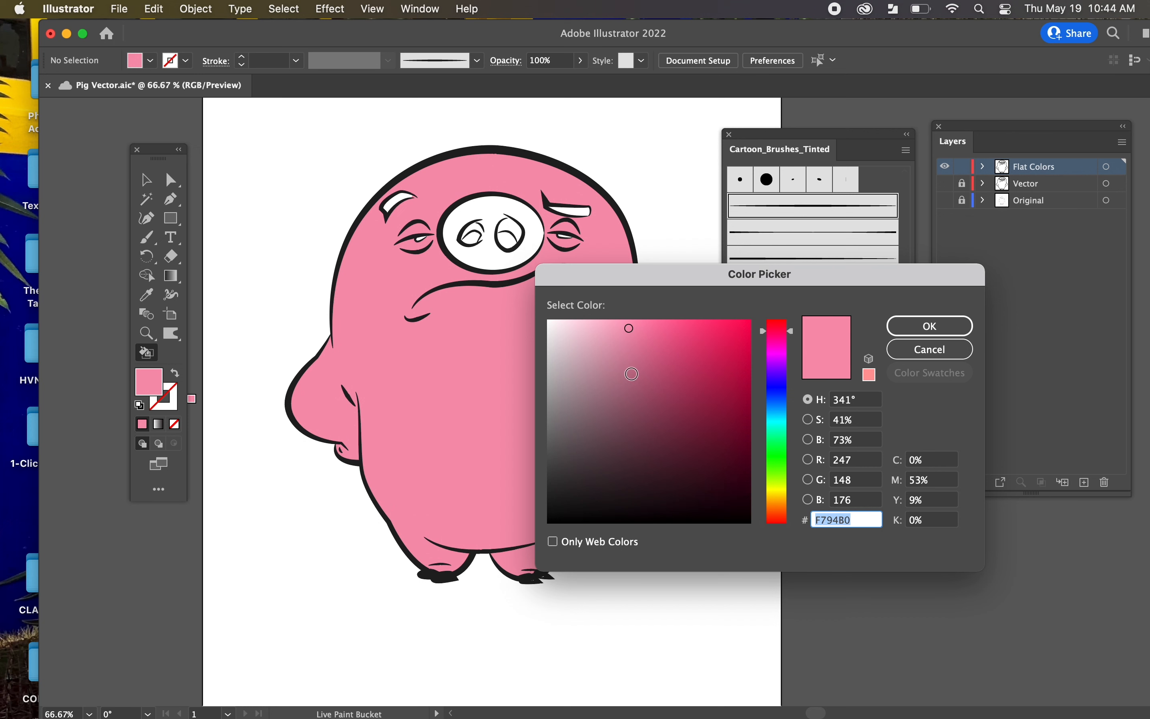
pyautogui.write('B46E88')
pyautogui.click(930, 326)
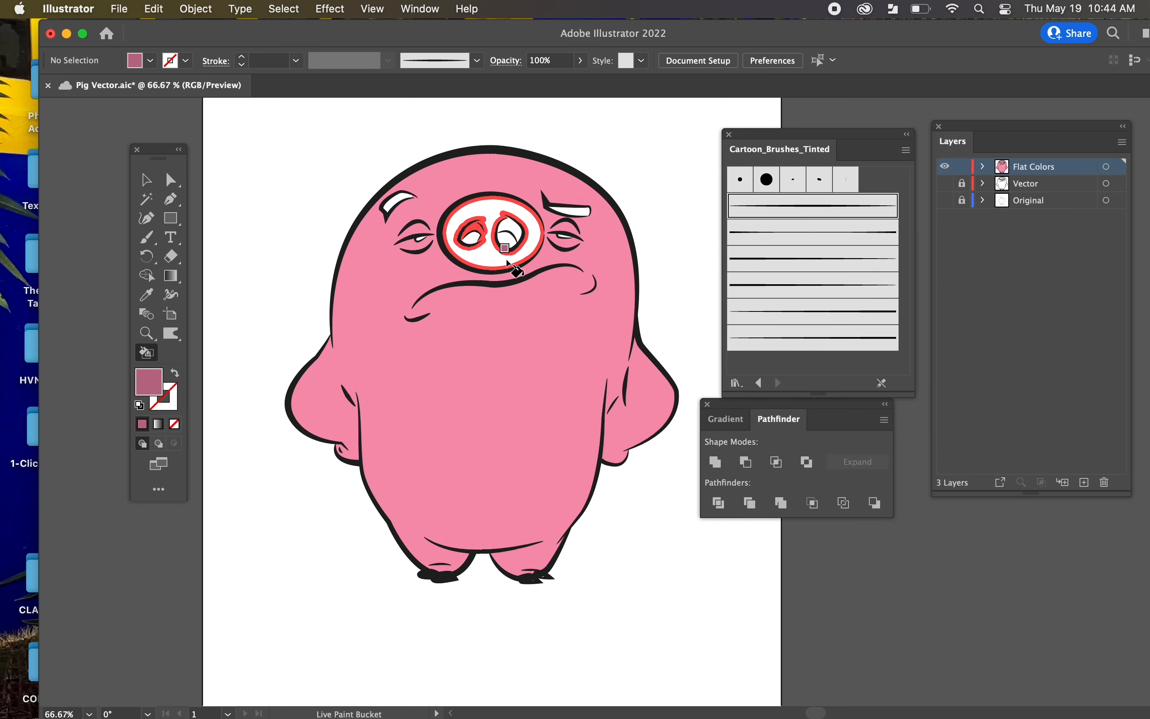
pyautogui.click(507, 262)
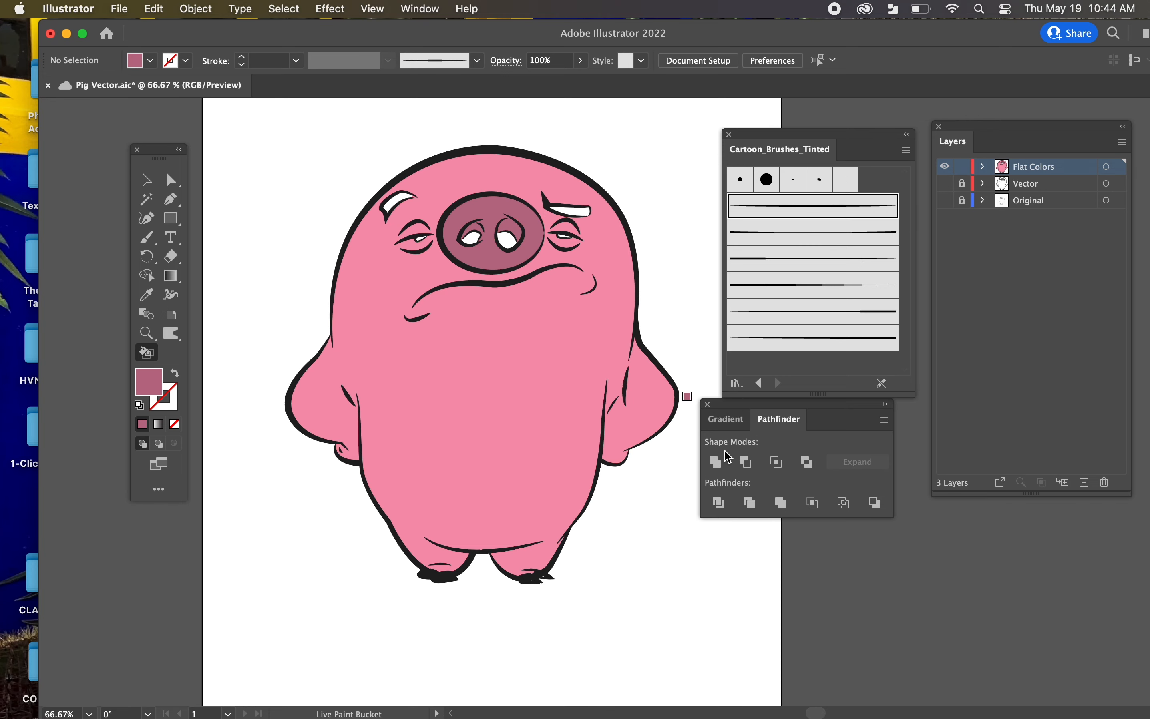
# Set the fill colour to dark maroon 4C2C38 and fill both nostrils with it
pyautogui.scroll(3, 571, 333)
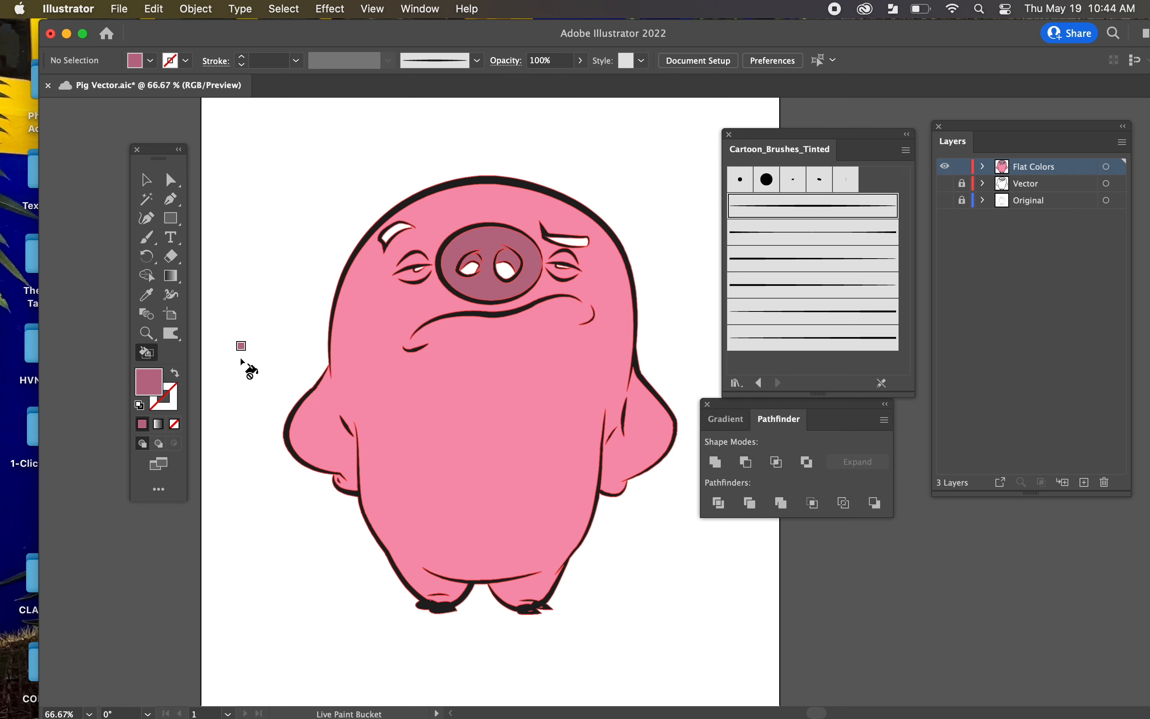
pyautogui.doubleClick(149, 382)
pyautogui.write('4C2C38')
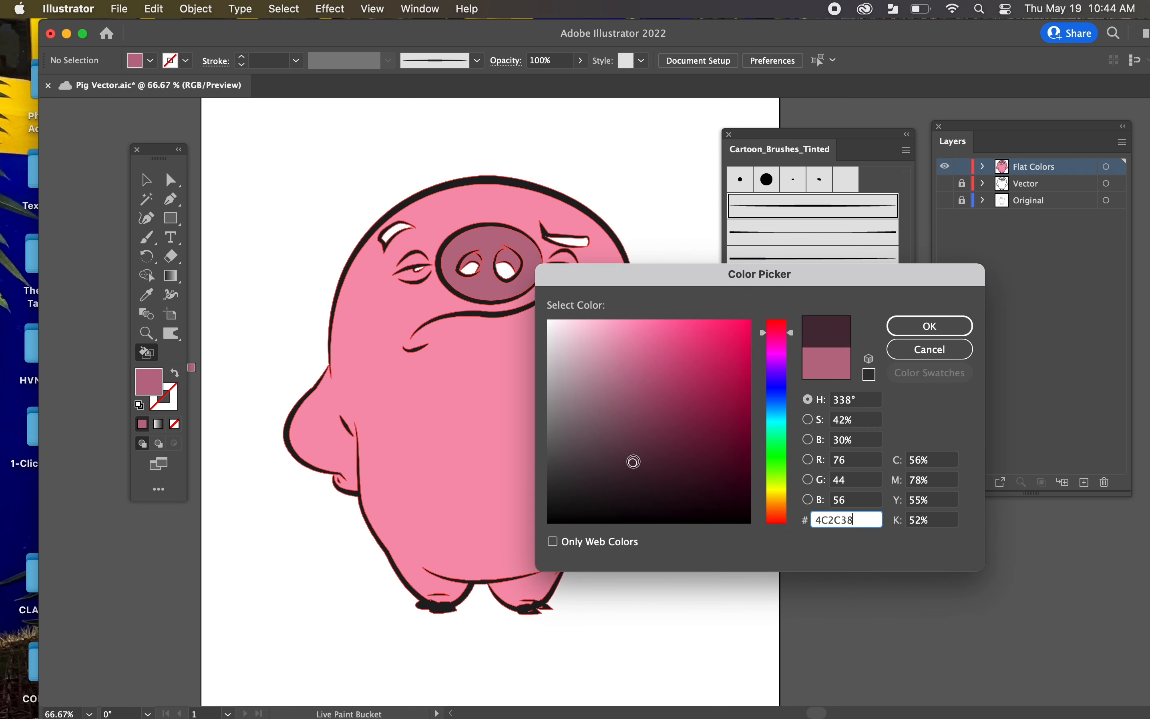
pyautogui.click(930, 327)
pyautogui.click(504, 264)
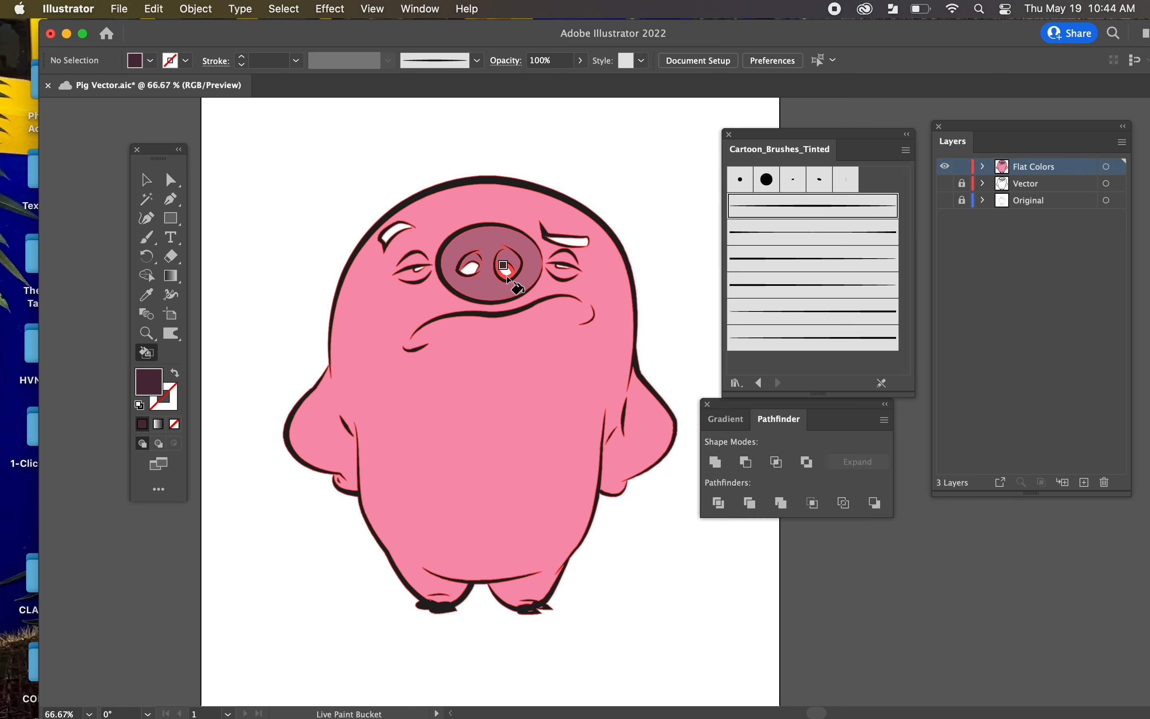
pyautogui.click(471, 268)
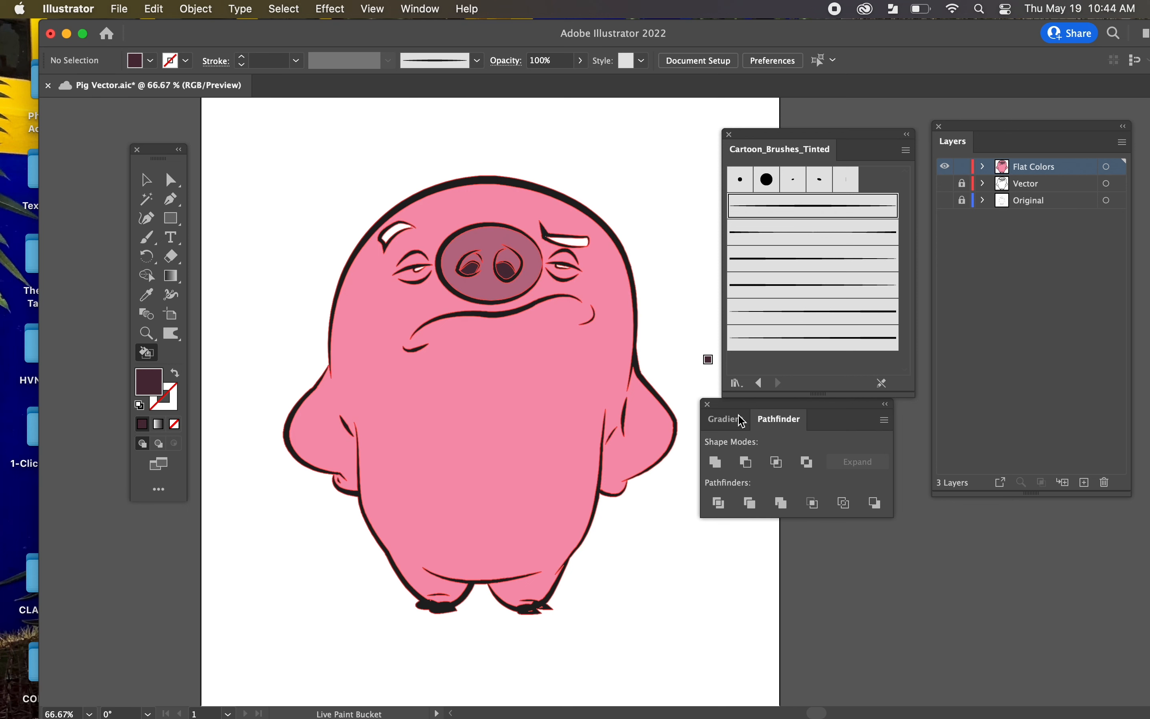
# Set the fill colour to black 000000 and fill both eyebrows with it
pyautogui.doubleClick(149, 382)
pyautogui.write('000000')
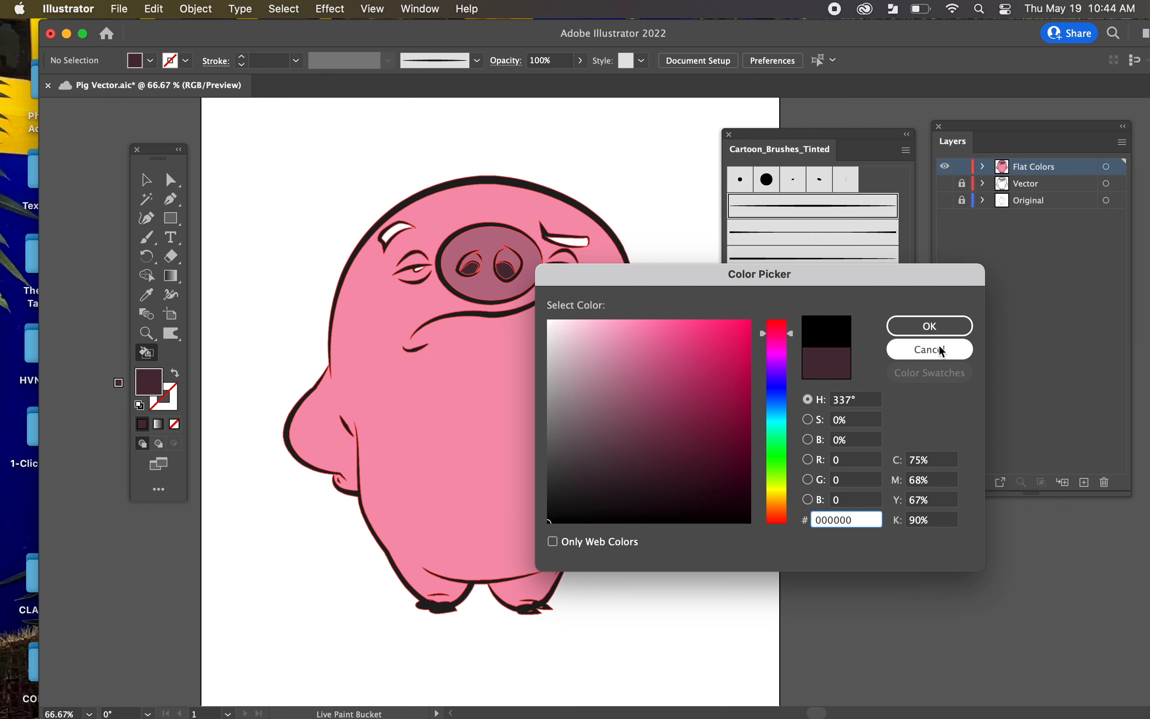
pyautogui.click(927, 326)
pyautogui.click(579, 243)
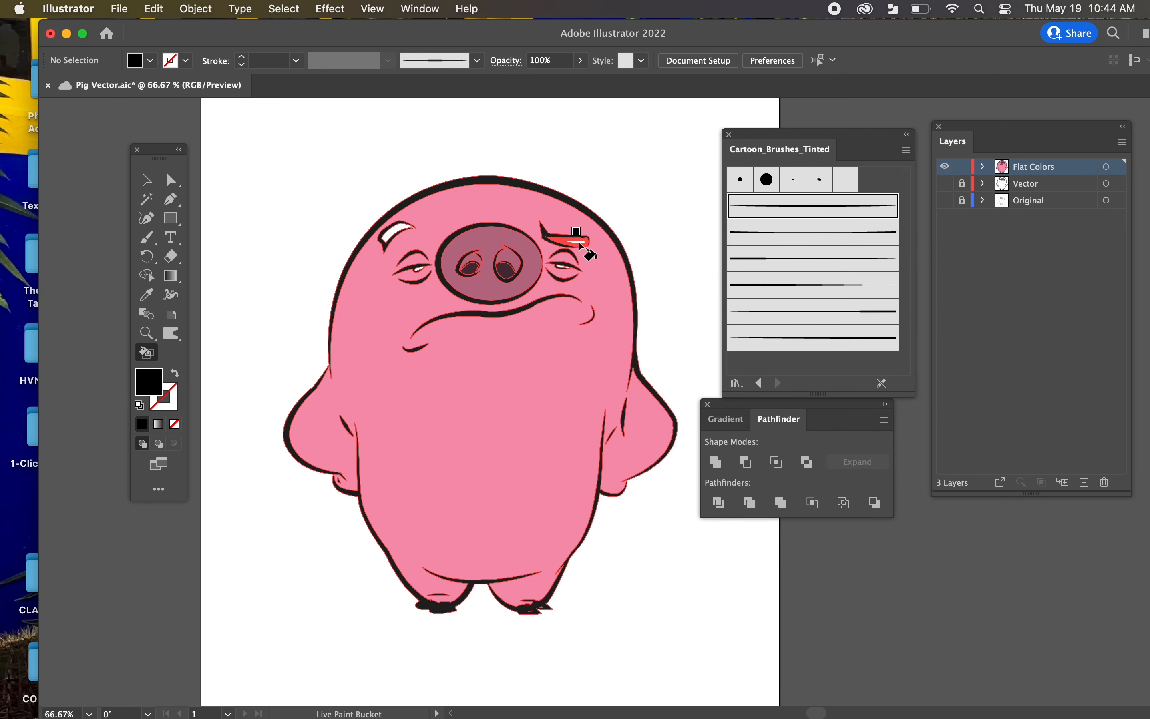
pyautogui.click(388, 235)
# Fill the white openings of both eyes with black
pyautogui.scroll(3, 669, 196)
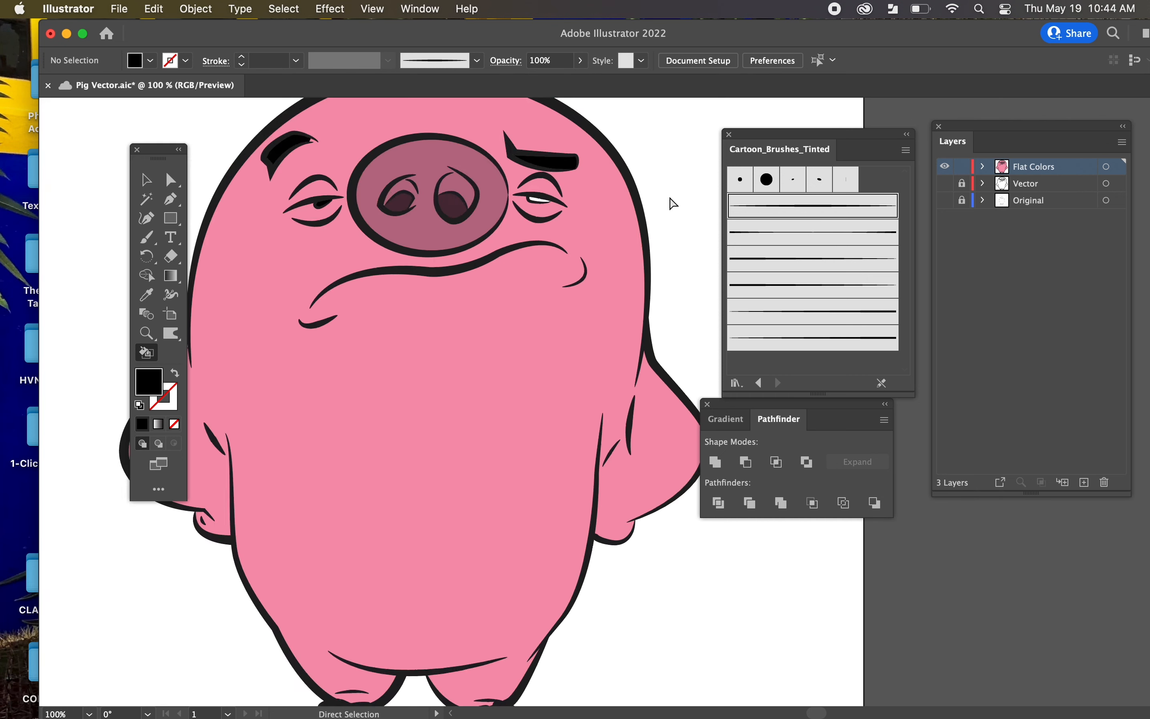
pyautogui.moveTo(669, 196); pyautogui.dragTo(556, 623)
pyautogui.scroll(8, 557, 623)
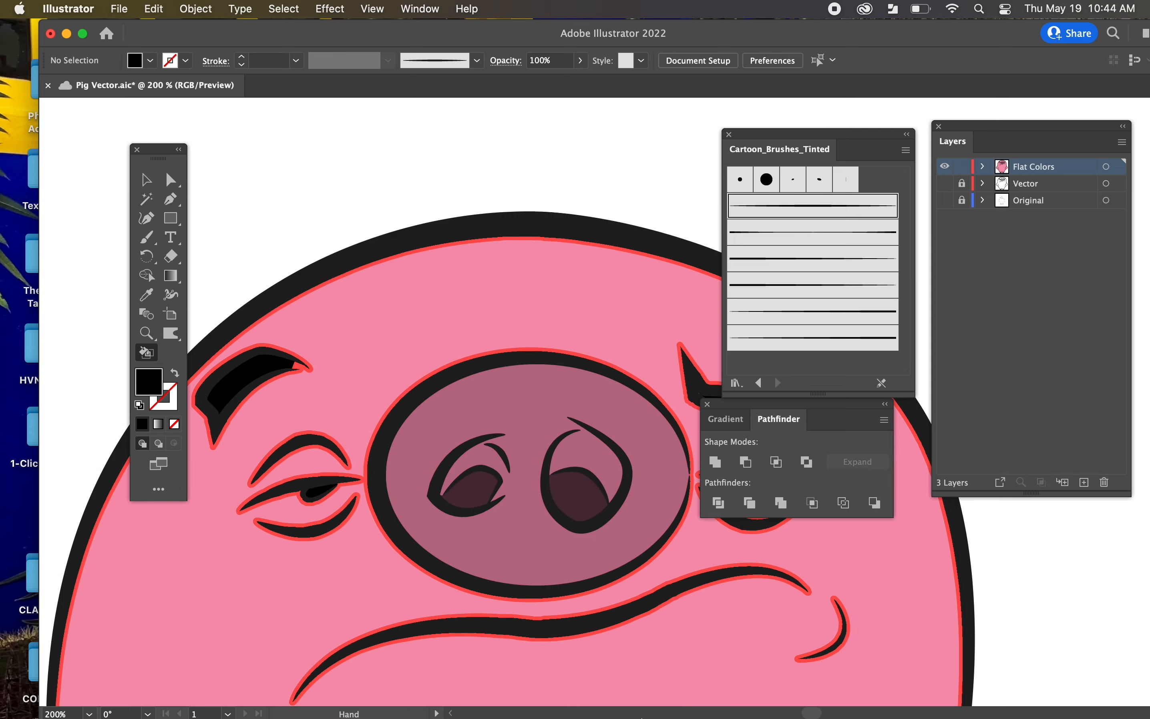
pyautogui.moveTo(437, 167); pyautogui.dragTo(277, 166)
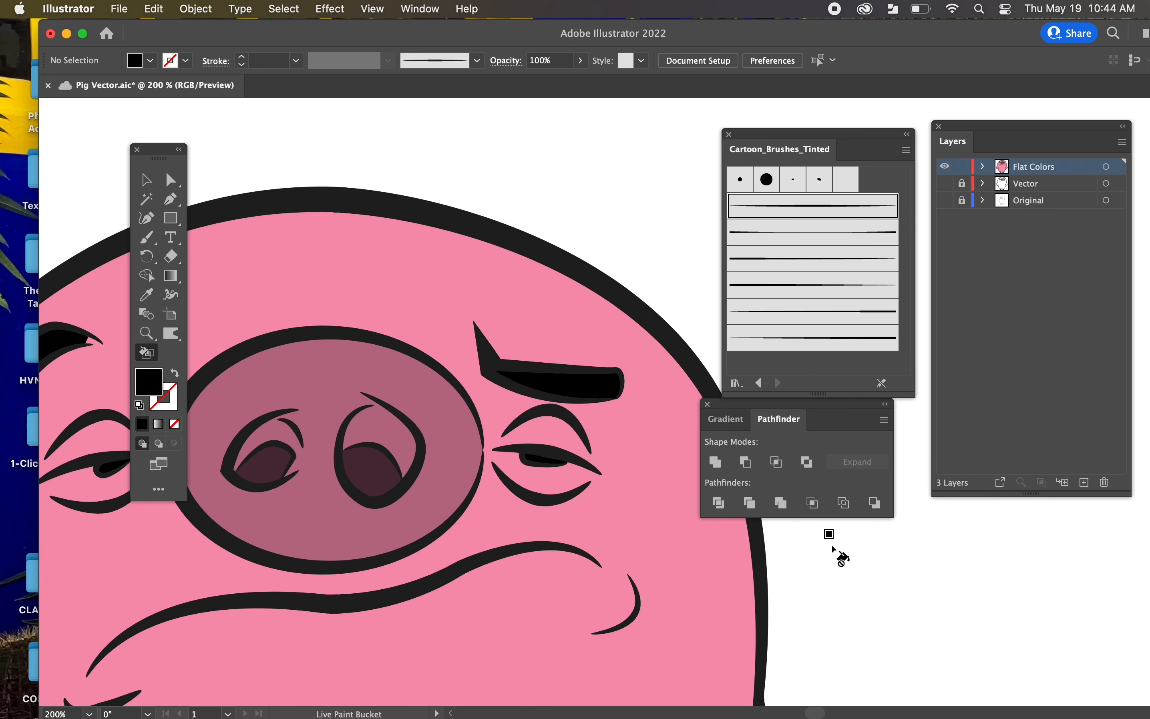
pyautogui.press('super+equal')
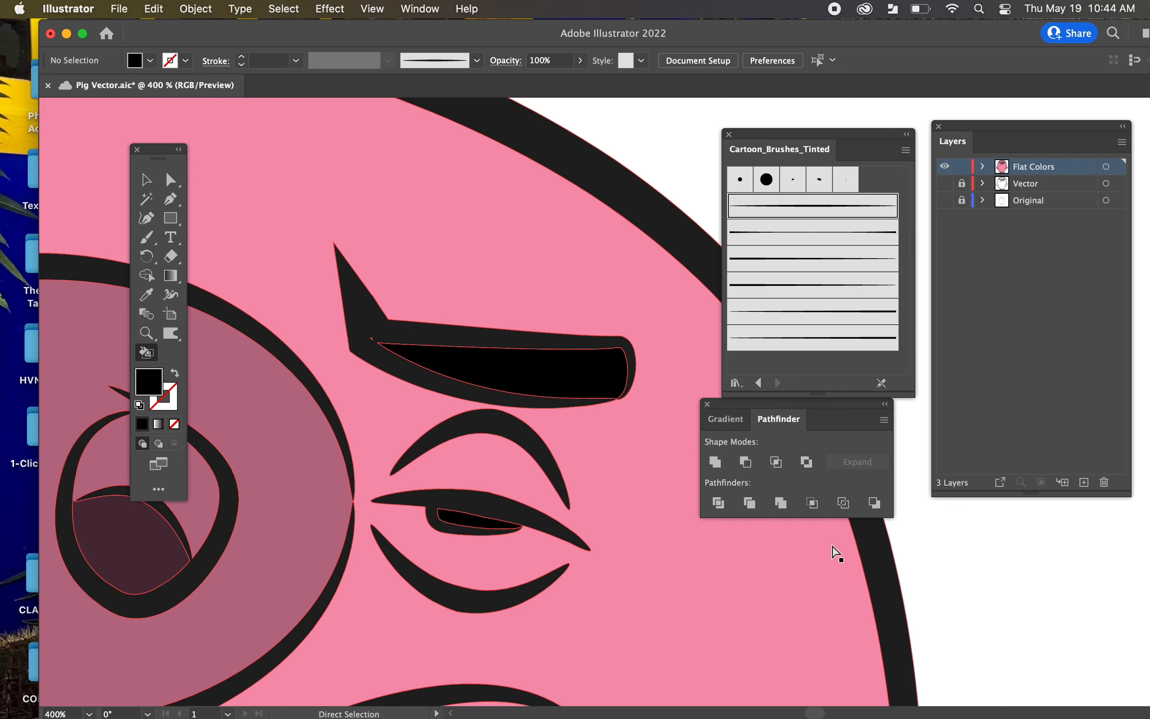
pyautogui.press('super+minus')
pyautogui.press('super+minus')
pyautogui.press('super+minus')
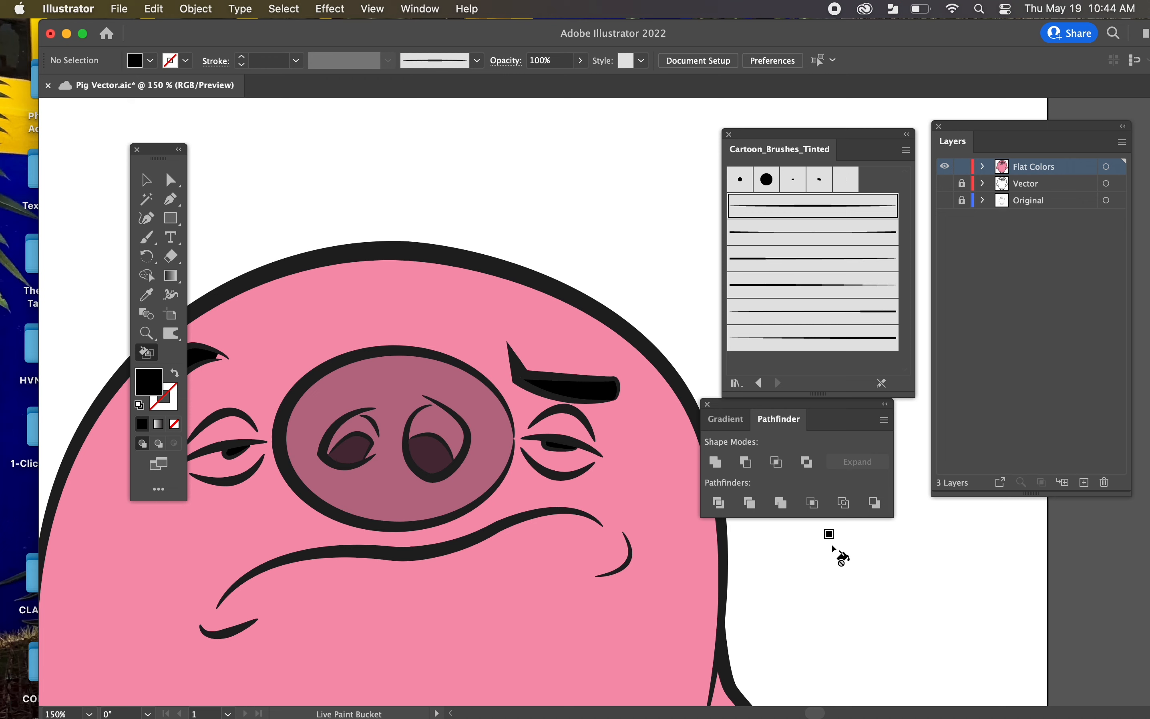
# Fill the outline of the right-side leg and foot with black using the Live Paint Bucket
pyautogui.moveTo(720, 660); pyautogui.dragTo(667, 277)
pyautogui.moveTo(642, 541); pyautogui.dragTo(481, 350)
pyautogui.moveTo(404, 493); pyautogui.dragTo(571, 417)
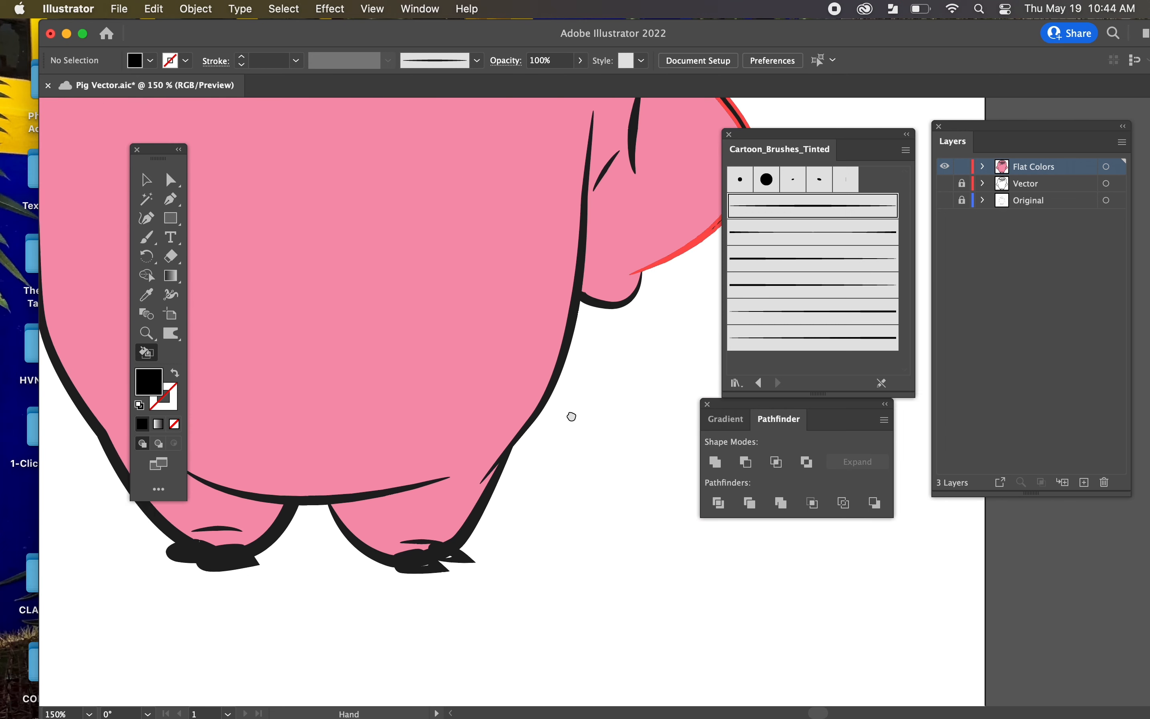
pyautogui.moveTo(465, 487); pyautogui.dragTo(659, 373)
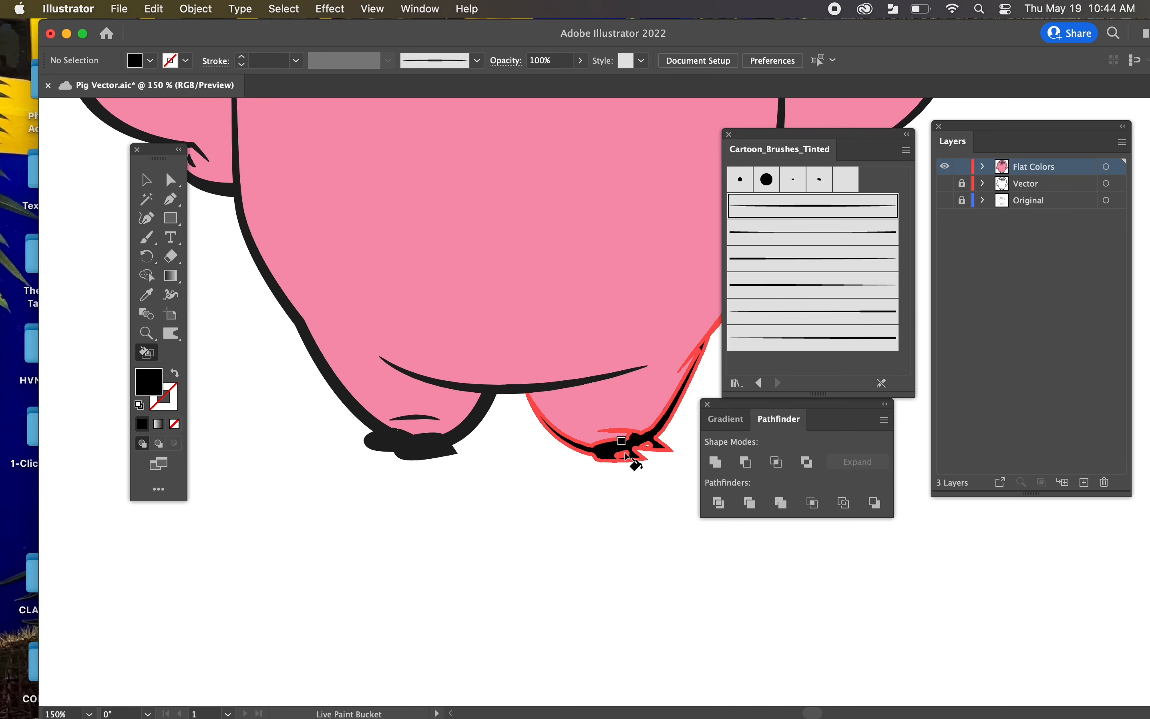
pyautogui.hscroll(3, 655, 488)
pyautogui.scroll(1, 655, 488)
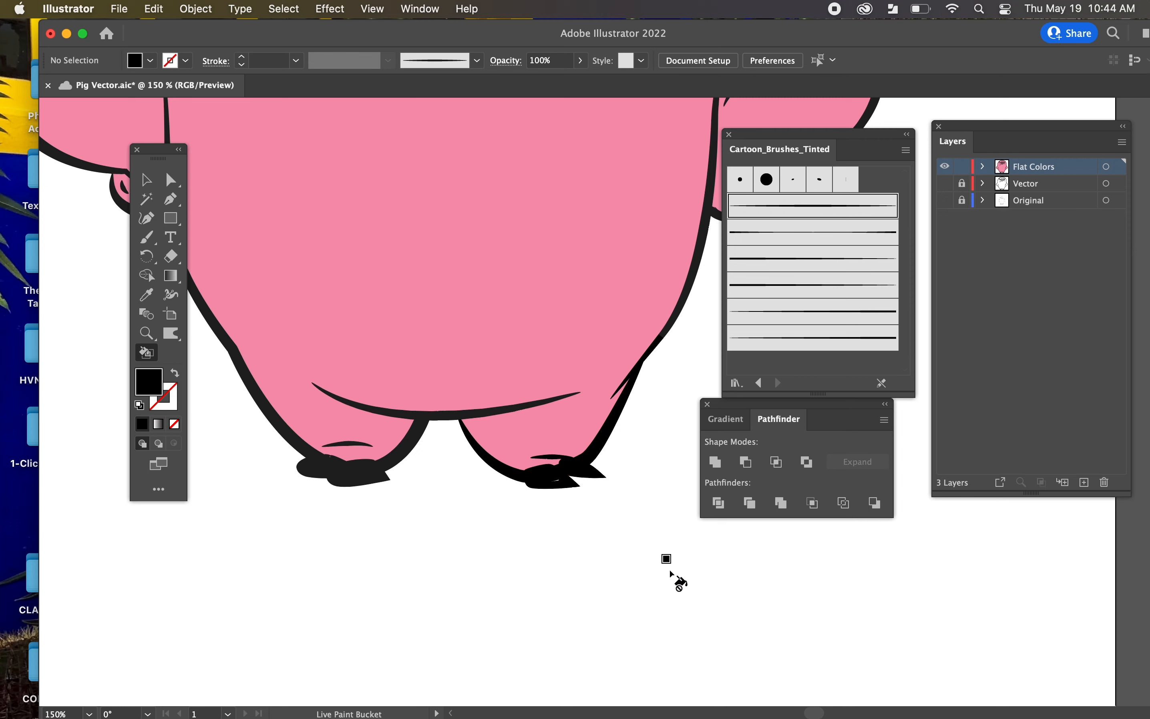
# Paint over the white gap in the right-side foot and add a dab on the left-side foot with the Blob Brush in black 000000
pyautogui.press('super+equal')
pyautogui.press('super+equal')
pyautogui.press('super+equal')
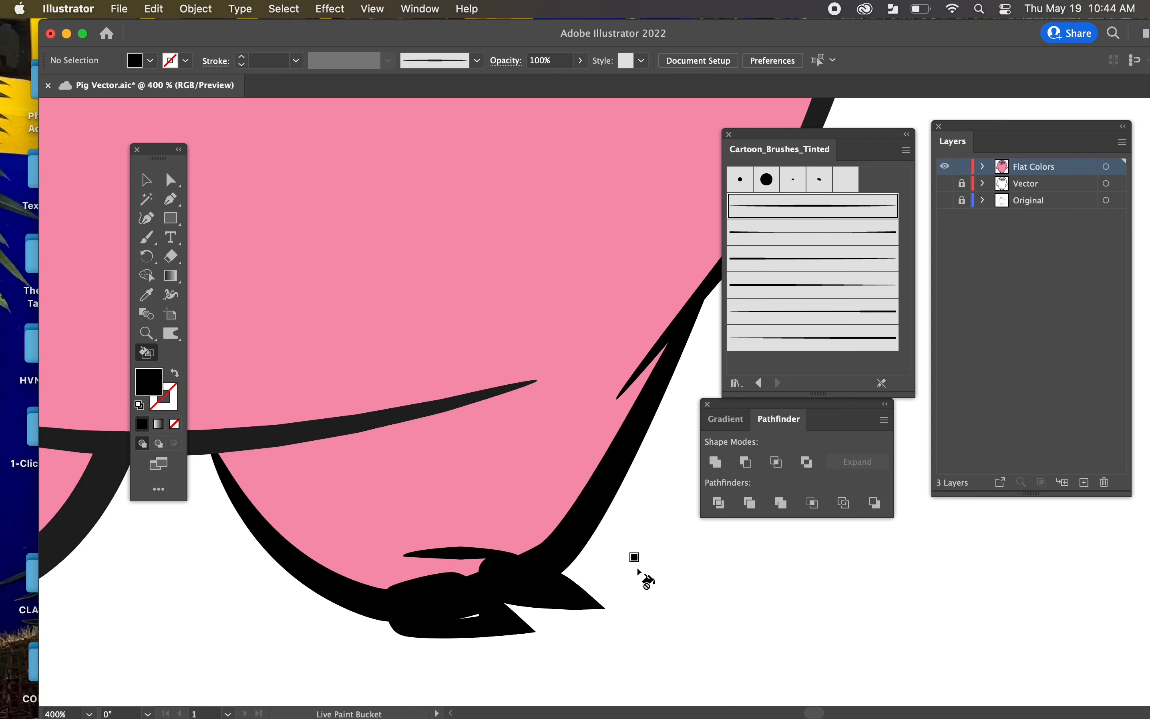
pyautogui.moveTo(657, 619); pyautogui.dragTo(648, 502)
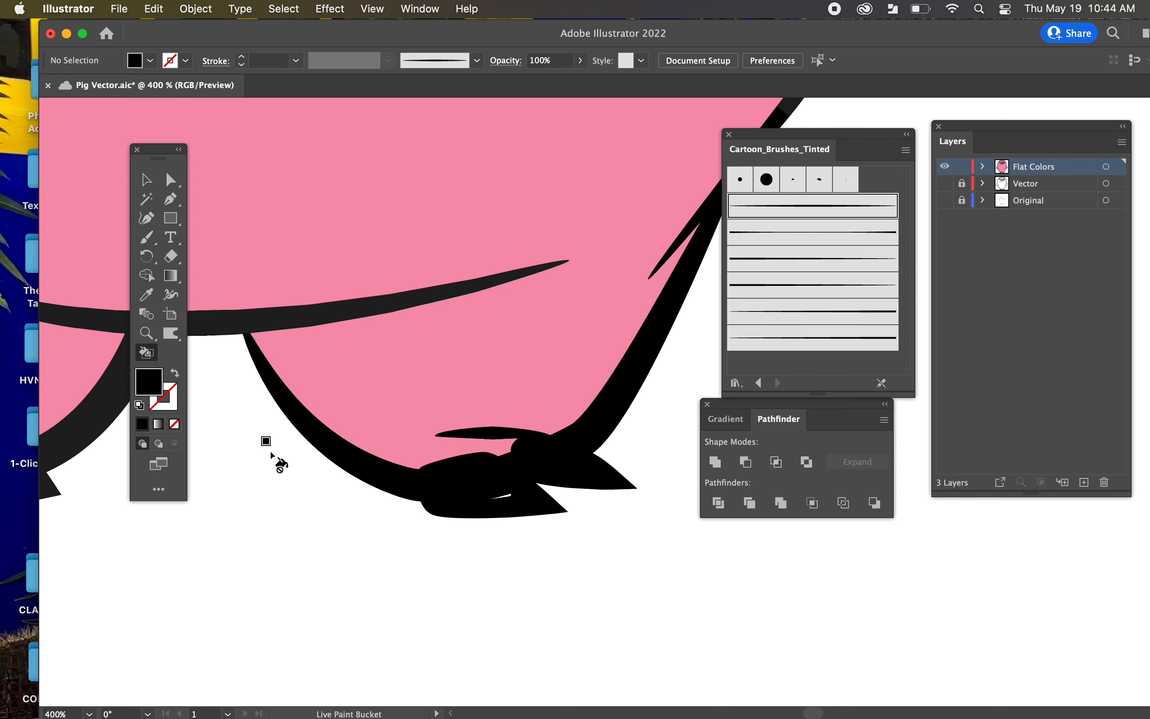
pyautogui.hotkey('shift', 'b')
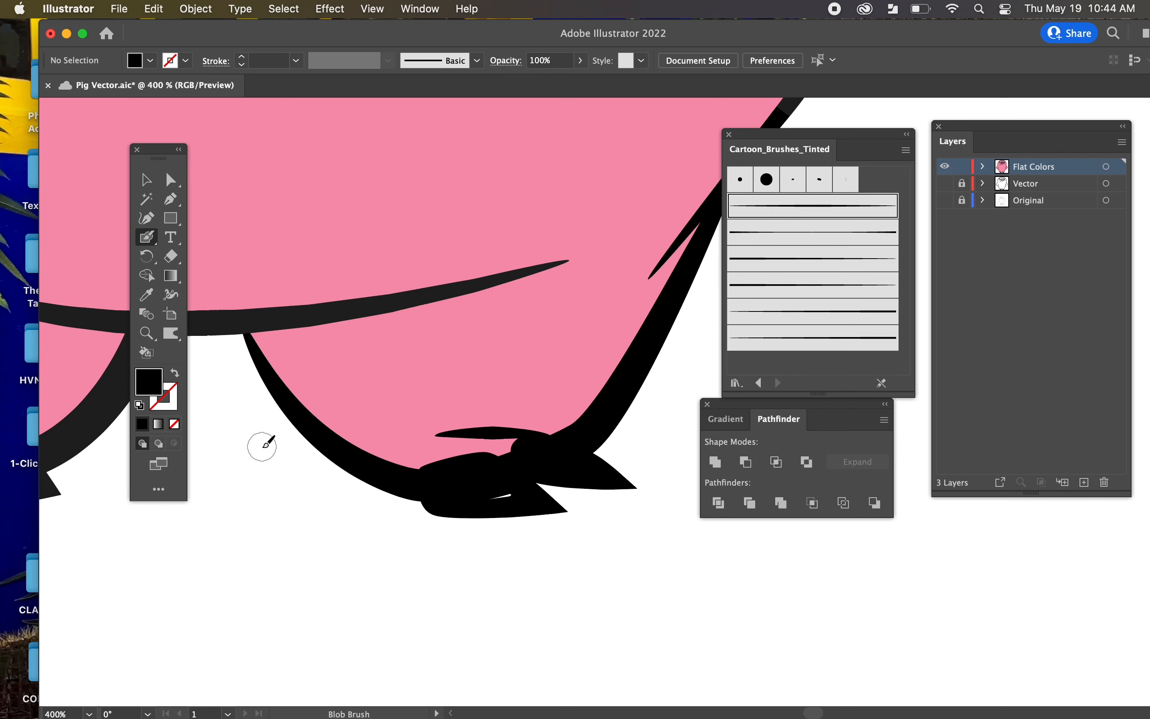
pyautogui.moveTo(149, 243); pyautogui.dragTo(225, 254)
pyautogui.doubleClick(149, 382)
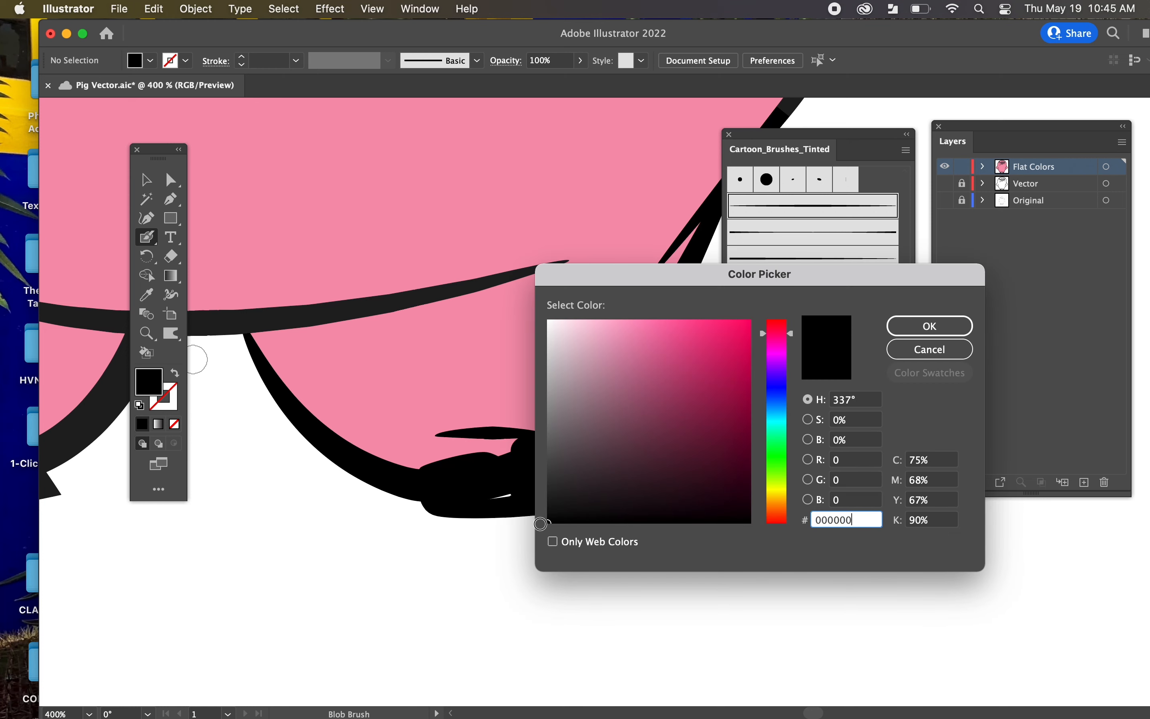
pyautogui.click(930, 326)
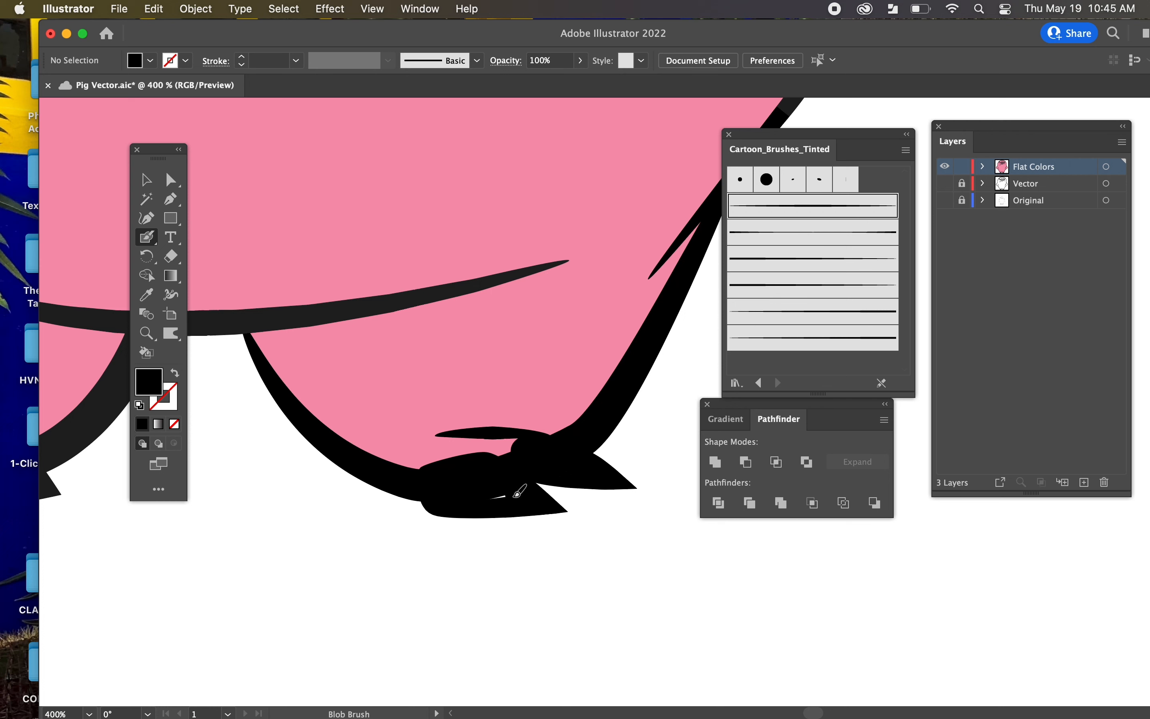
pyautogui.hotkey('shift', 'x')
pyautogui.moveTo(367, 585); pyautogui.dragTo(873, 608)
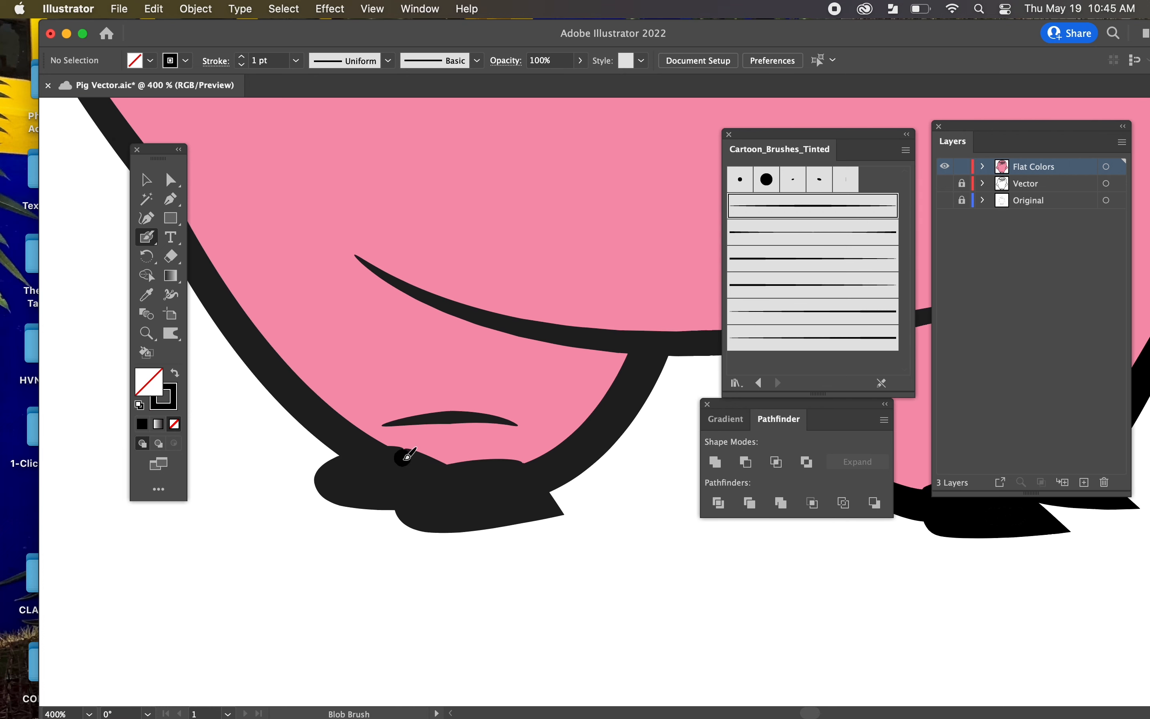
pyautogui.moveTo(402, 457); pyautogui.dragTo(419, 467)
pyautogui.press('v')
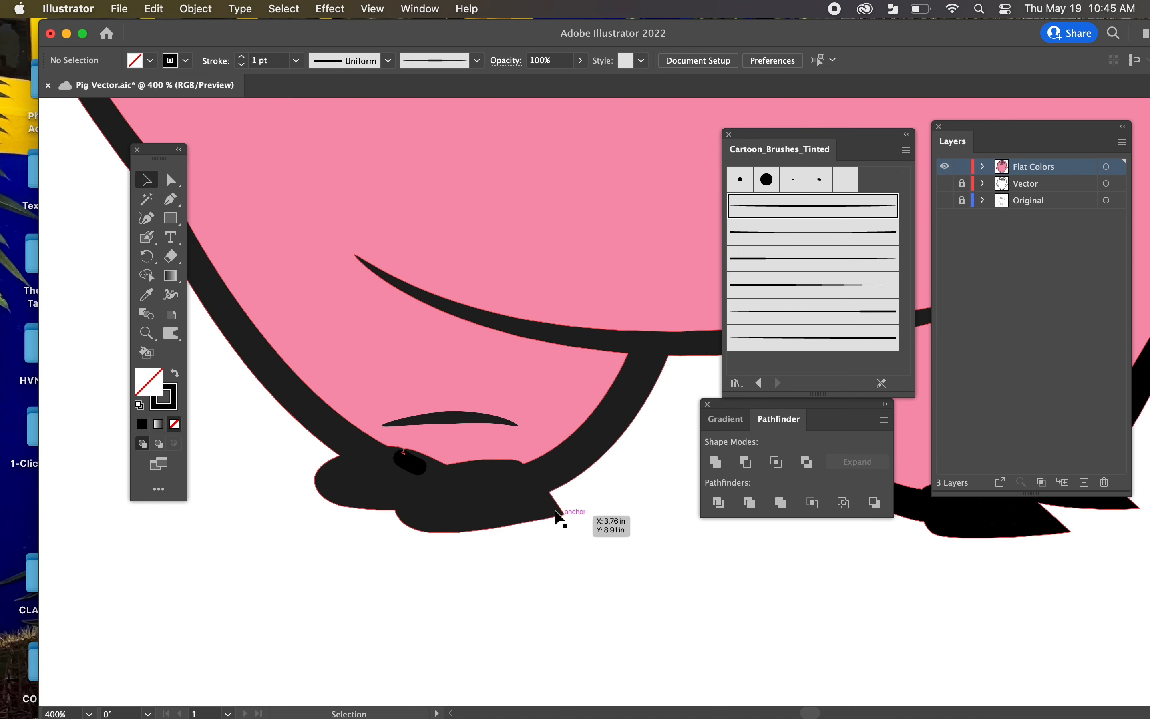
pyautogui.press('a')
pyautogui.click(508, 516)
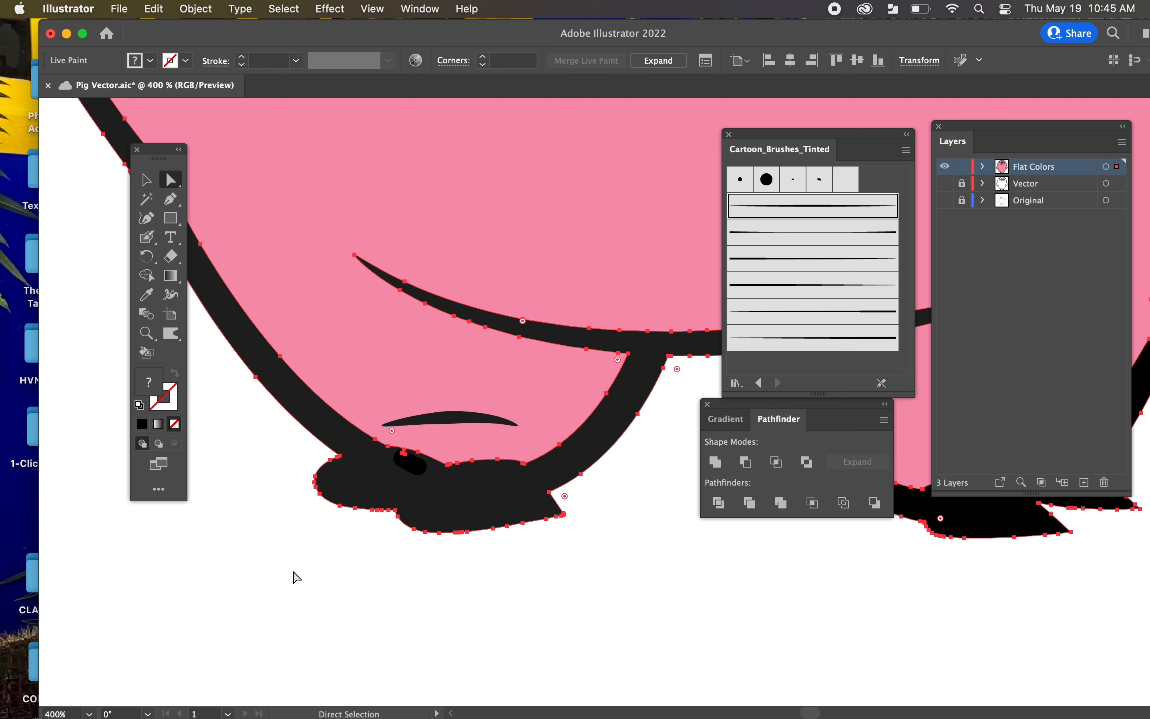
pyautogui.click(267, 574)
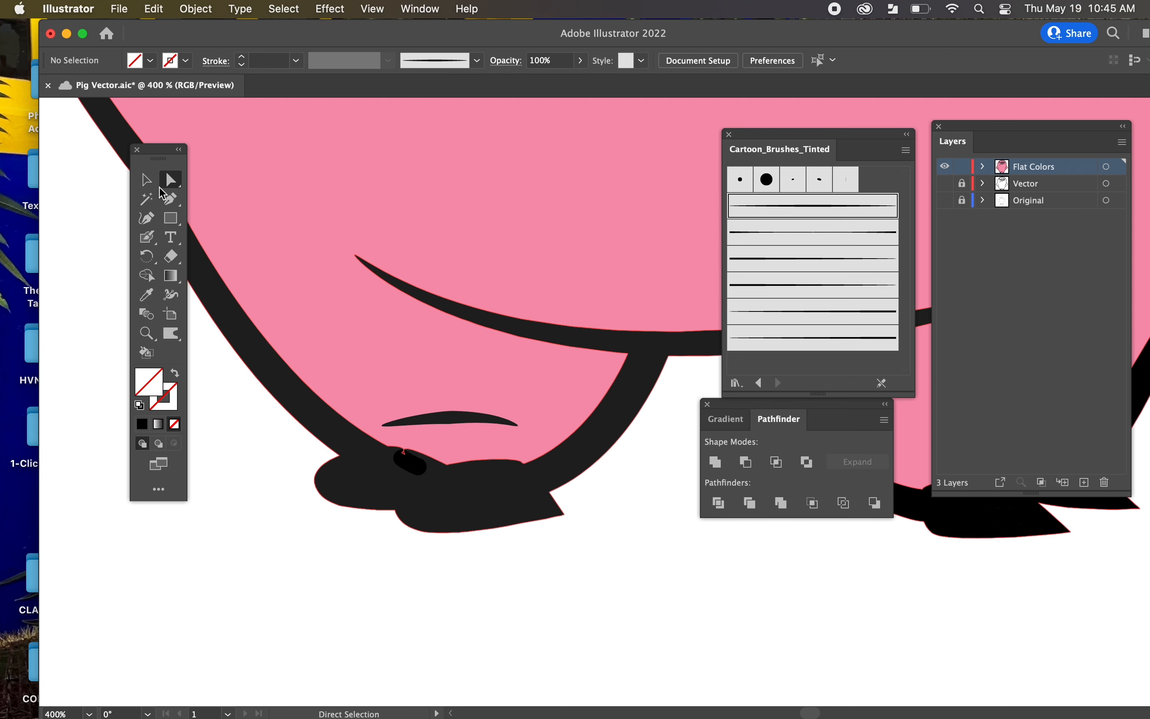
# Save the document, then try to recolour the dark outlines to 070707 after selecting them with the Magic Wand
pyautogui.click(148, 202)
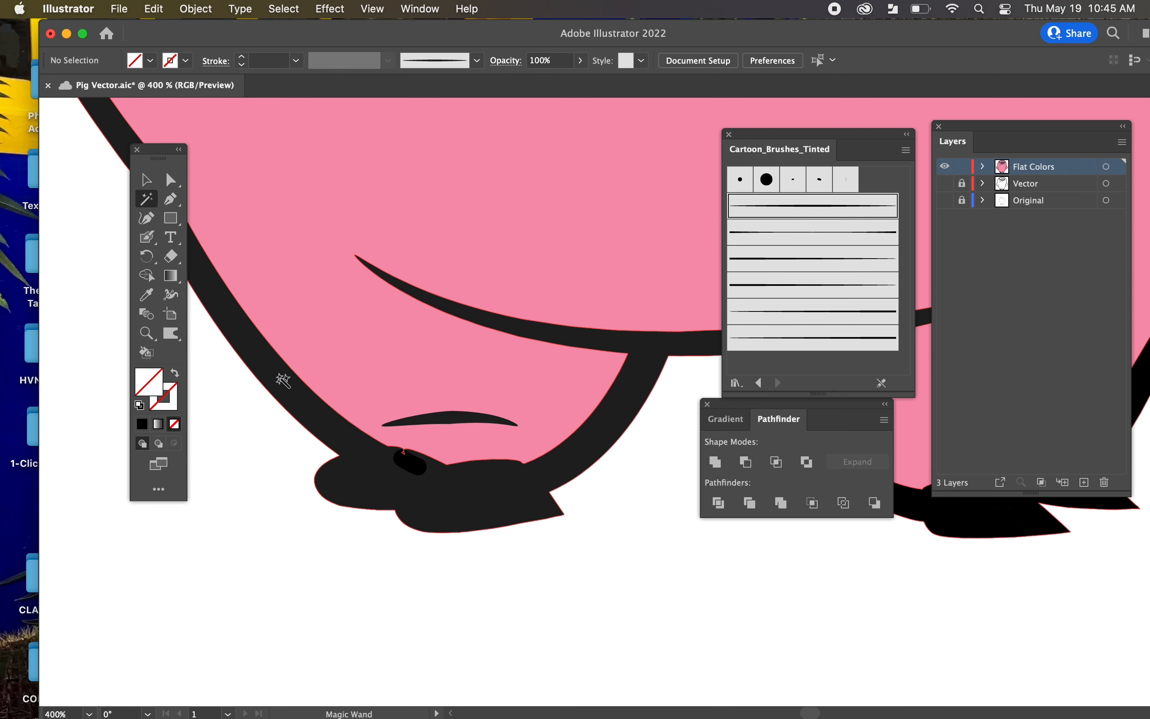
pyautogui.press('super+s')
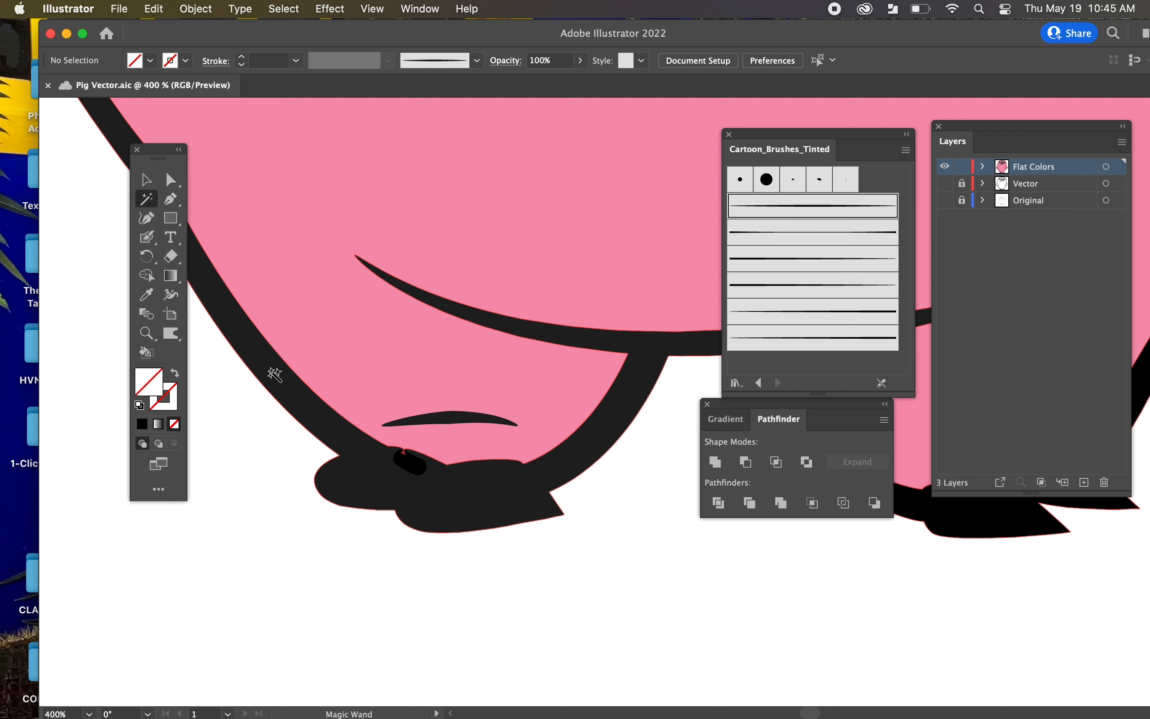
pyautogui.click(273, 375)
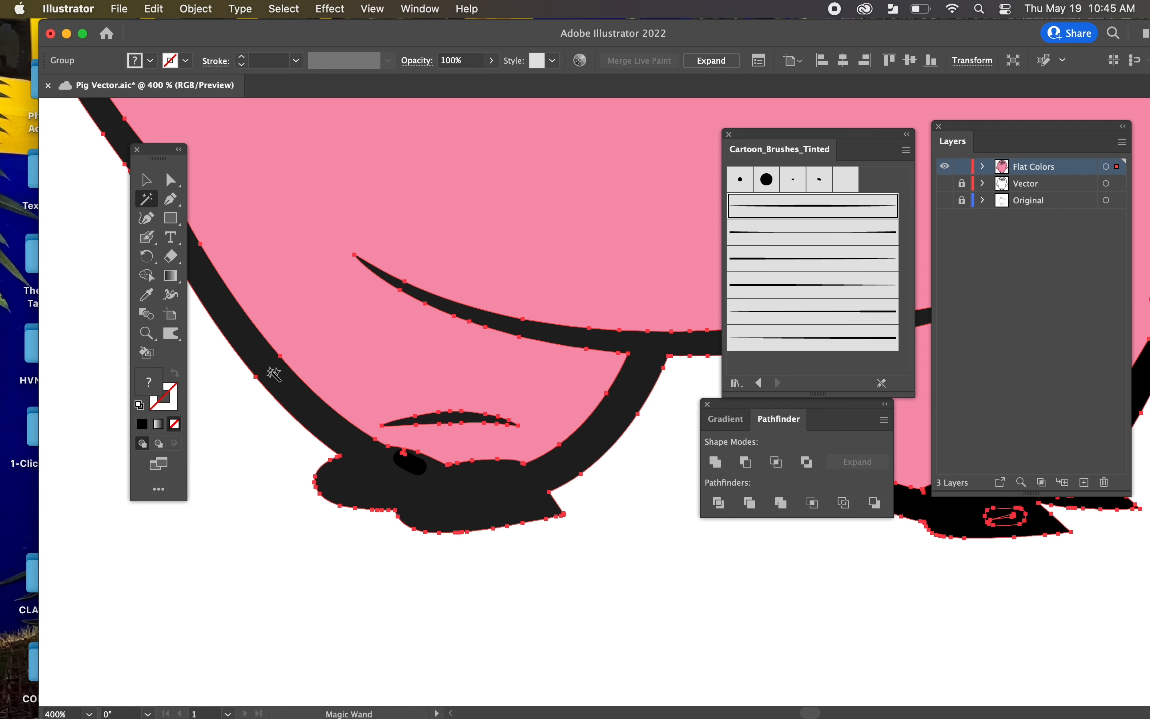
pyautogui.doubleClick(161, 394)
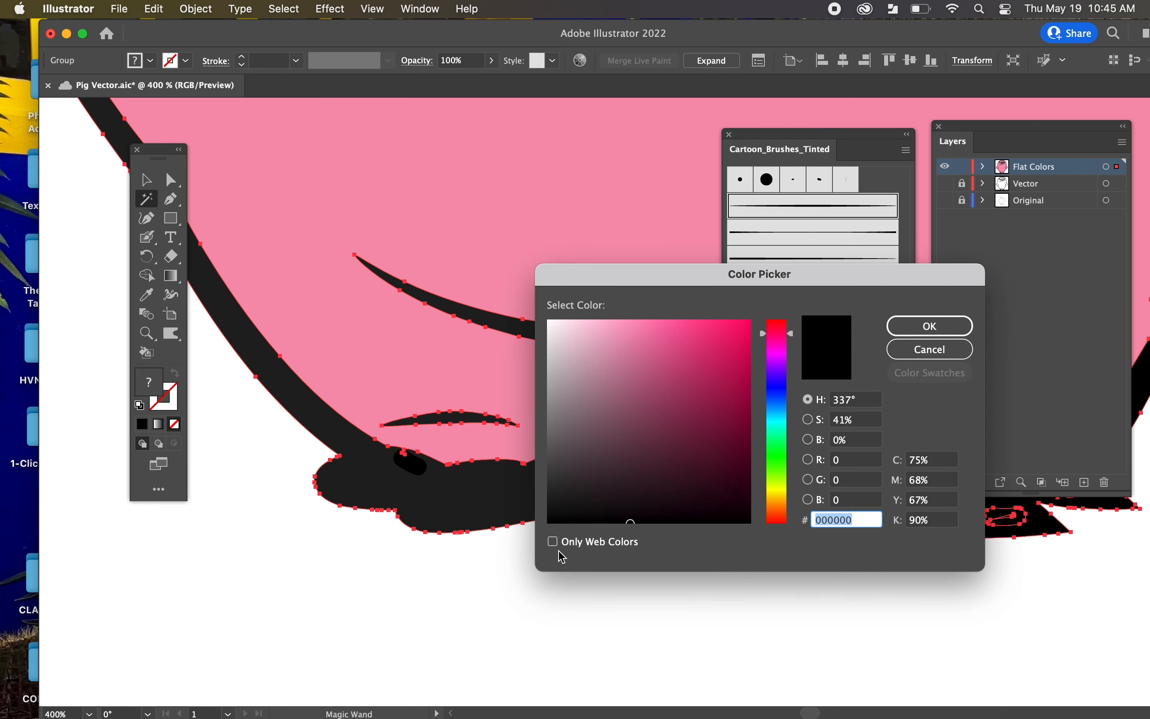
pyautogui.write('070707')
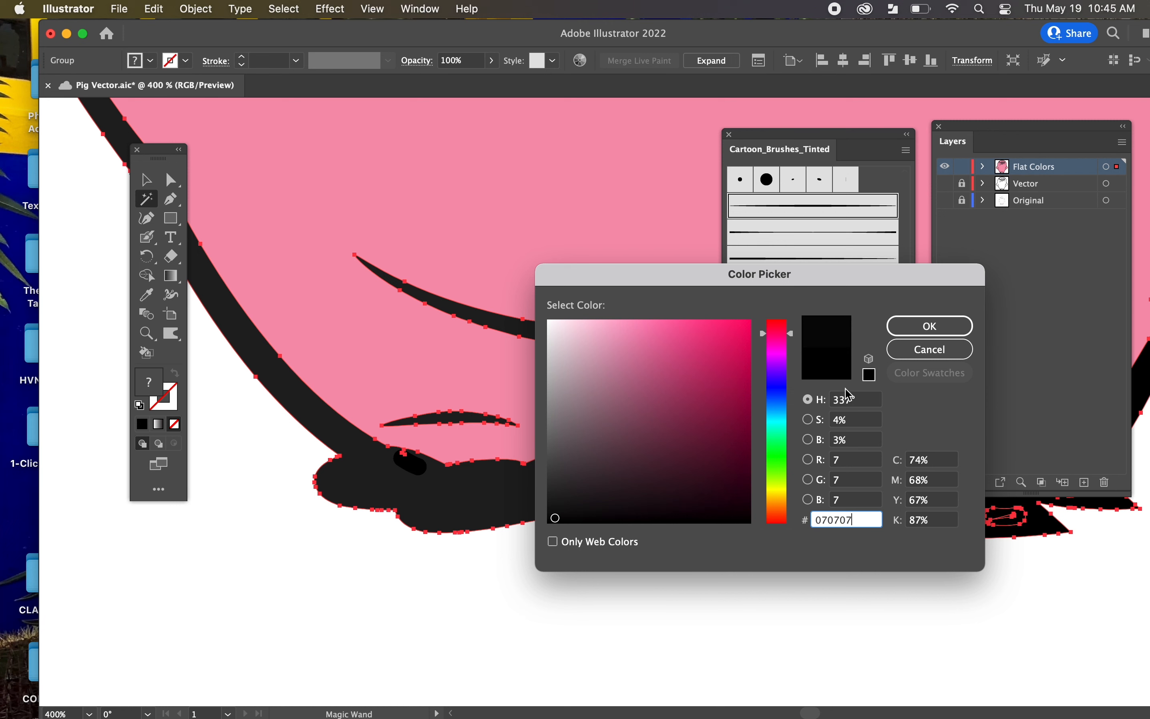
pyautogui.click(930, 326)
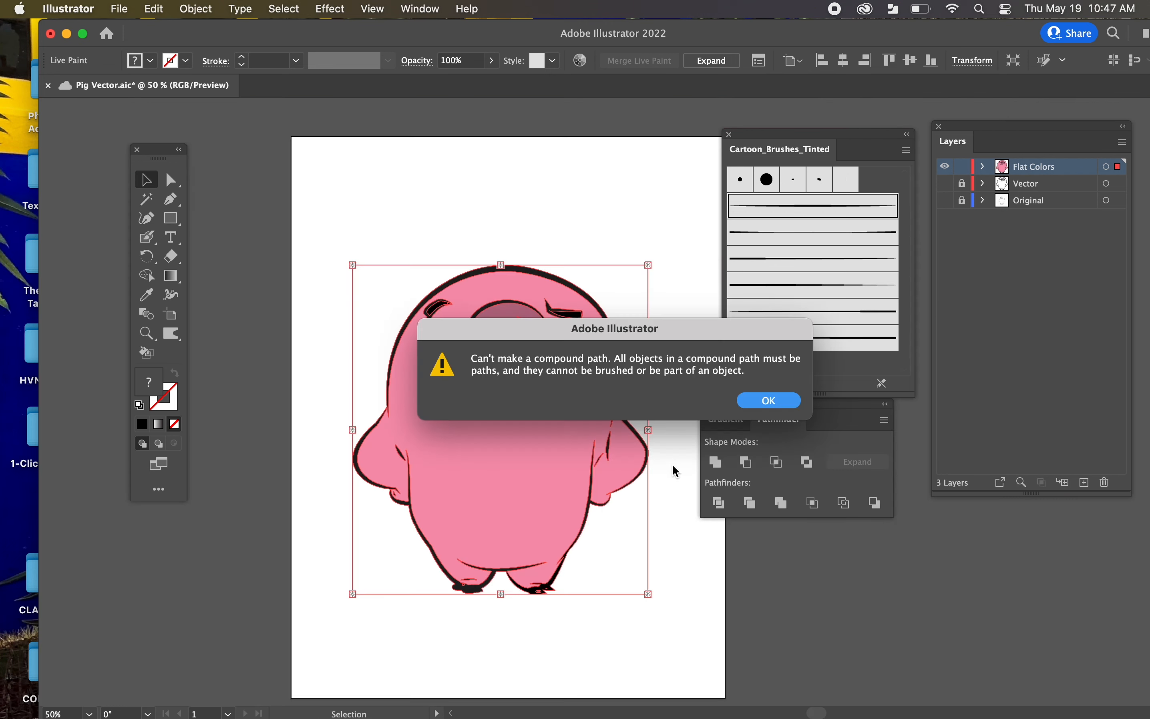
# Dismiss the compound path warning and move the whole pig slightly higher on the artboard
pyautogui.click(769, 401)
pyautogui.click(628, 254)
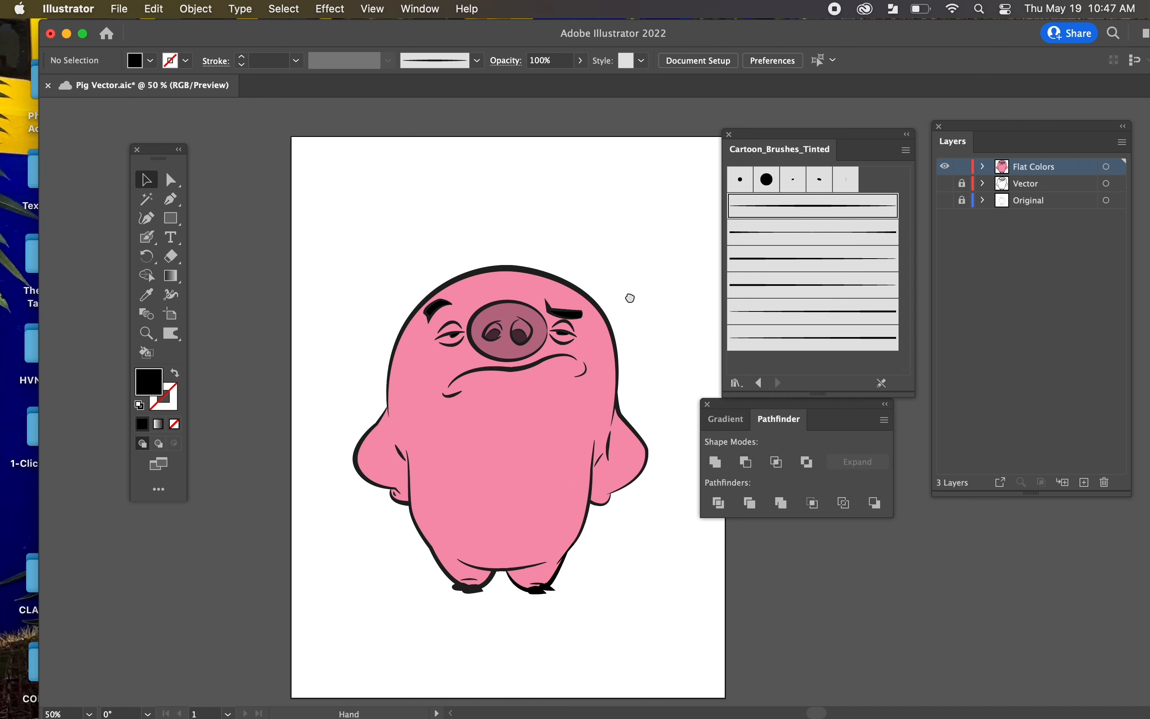
pyautogui.scroll(-1, 629, 296)
pyautogui.hscroll(1, 629, 295)
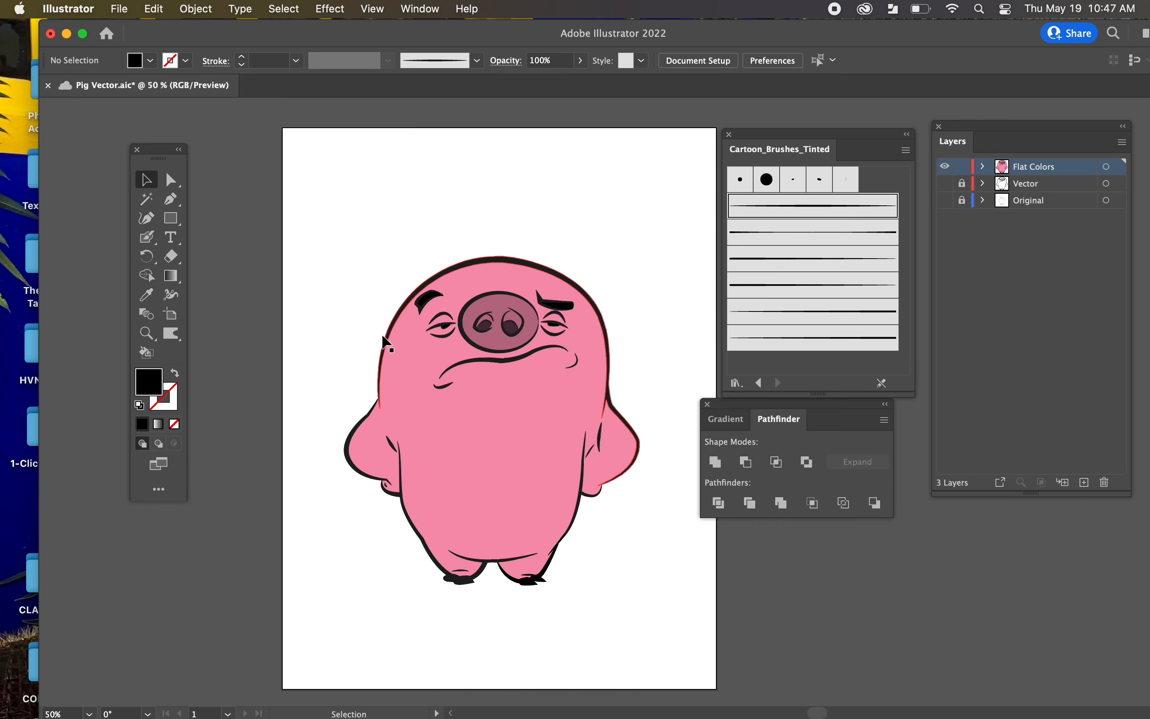
pyautogui.click(454, 333)
pyautogui.moveTo(462, 411)
pyautogui.mouseDown()
pyautogui.moveTo(555, 391)
pyautogui.moveTo(456, 382)
pyautogui.mouseUp()
# Expand the Live Paint pig with Object, Fill and Stroke all included, and deselect it
pyautogui.click(208, 12)
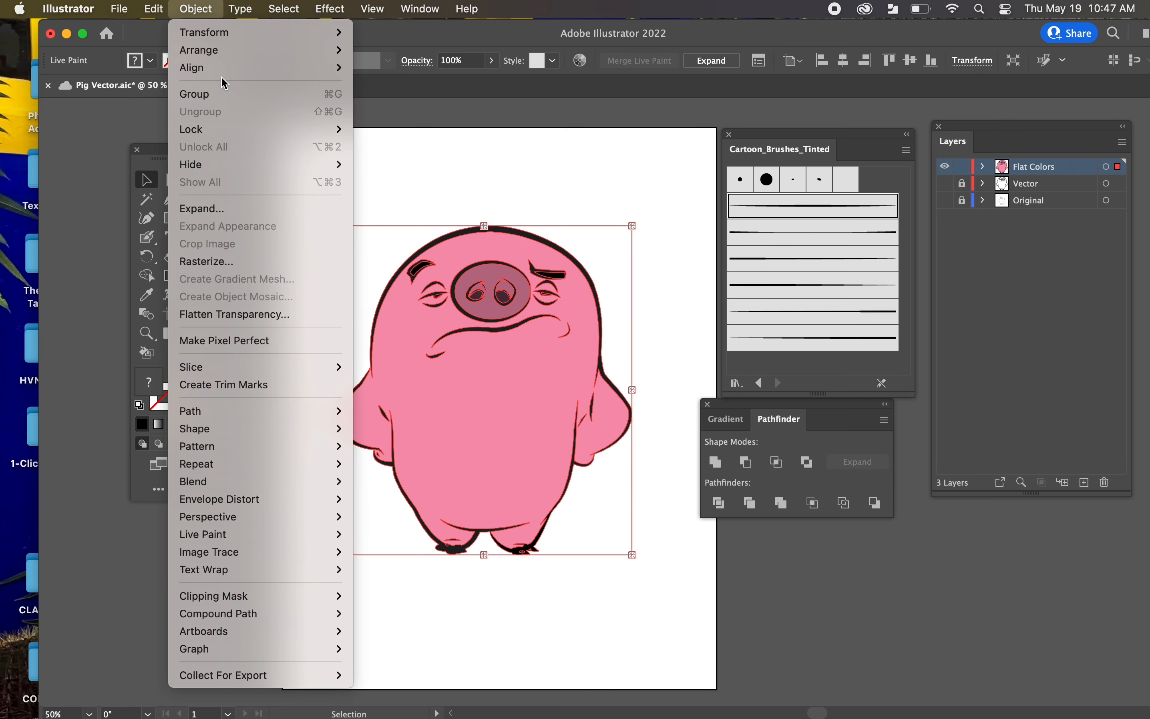
pyautogui.moveTo(221, 76)
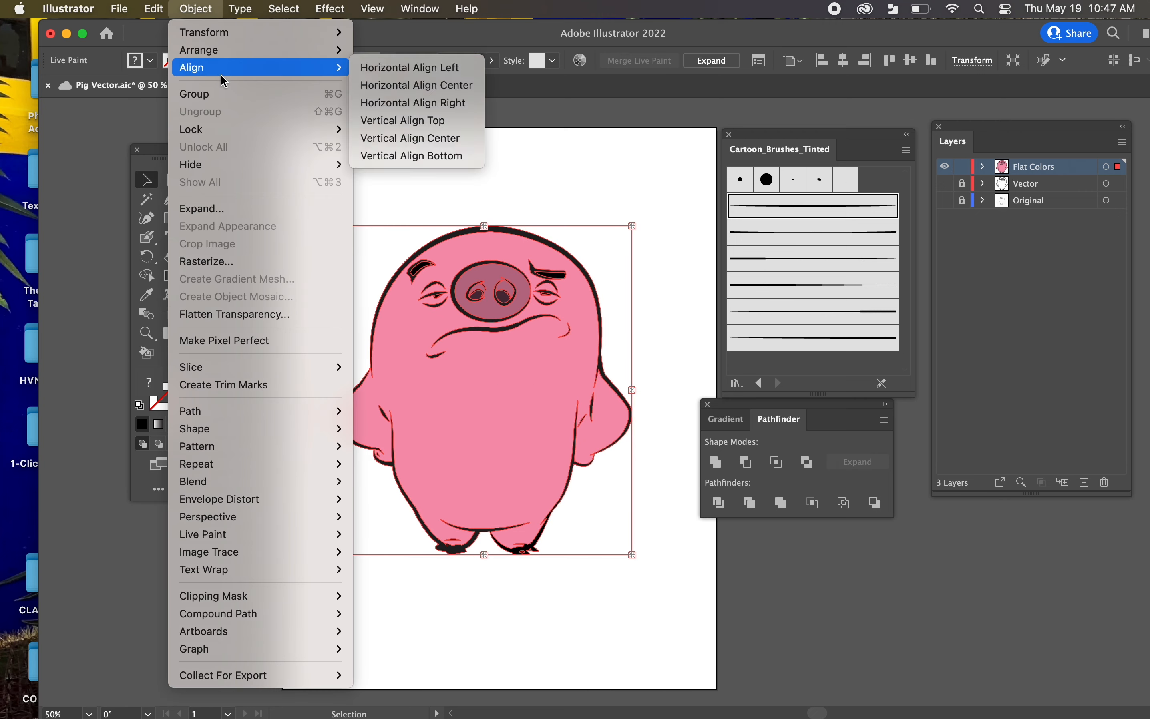
pyautogui.click(227, 210)
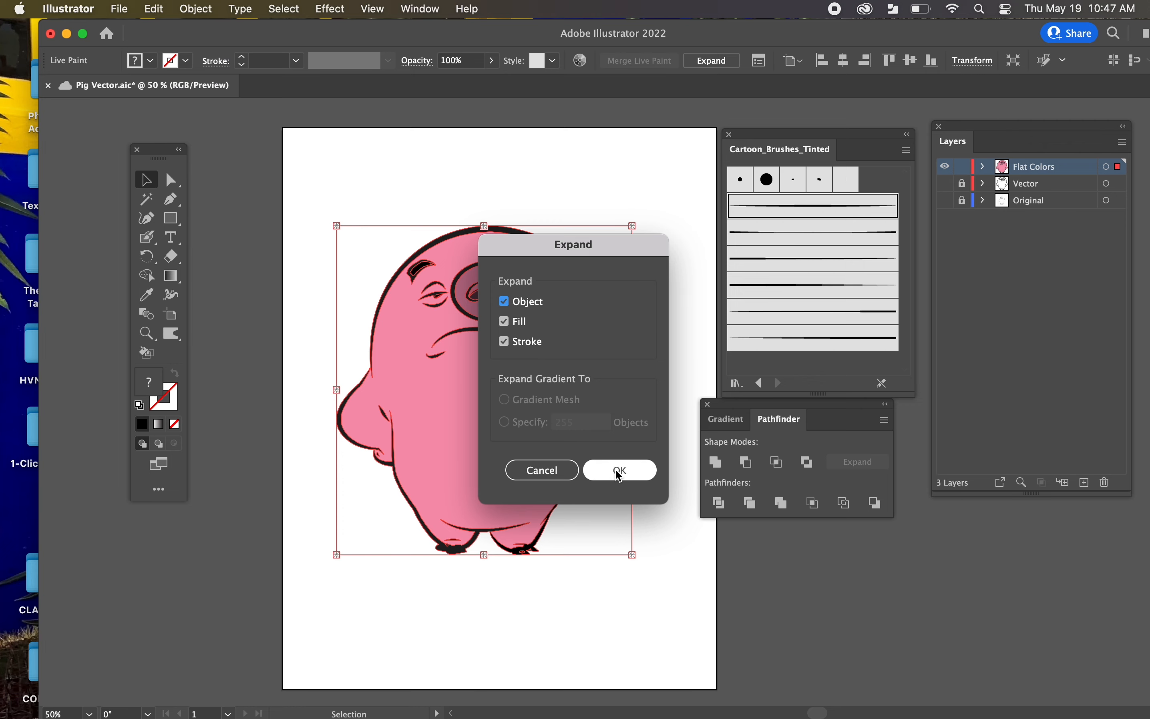
pyautogui.click(617, 473)
pyautogui.click(417, 202)
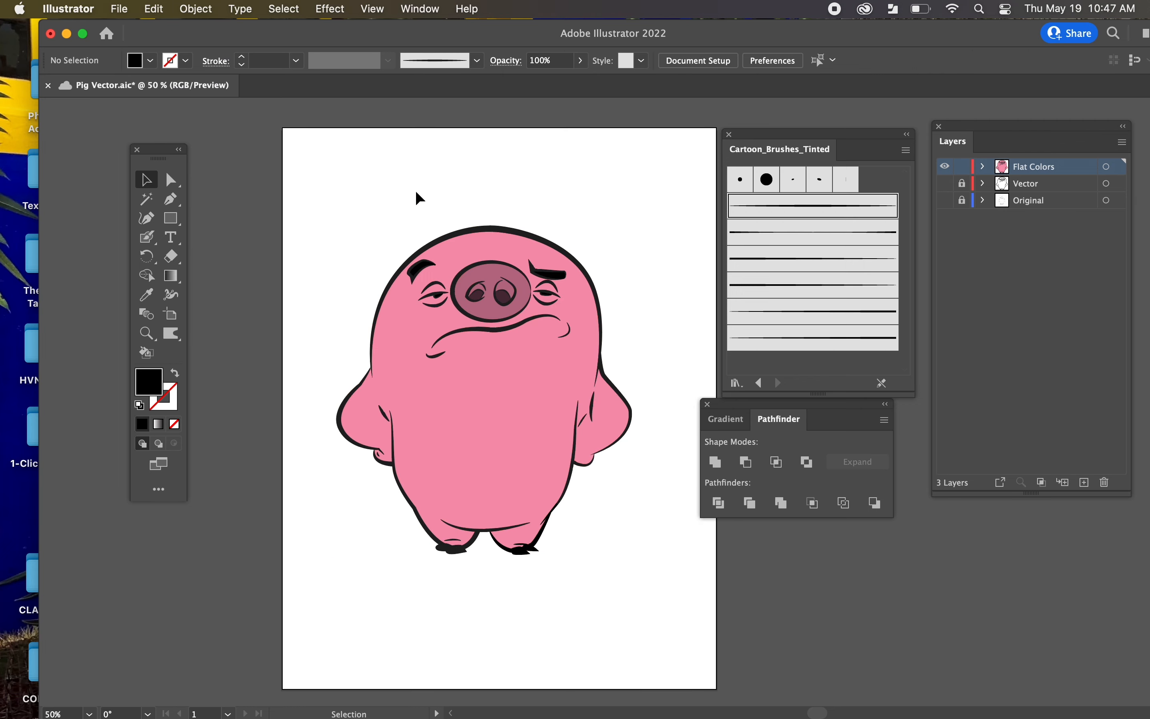
# Select all the pig's dark outlines with the Magic Wand and recolour them black 000000
pyautogui.scroll(5, 418, 198)
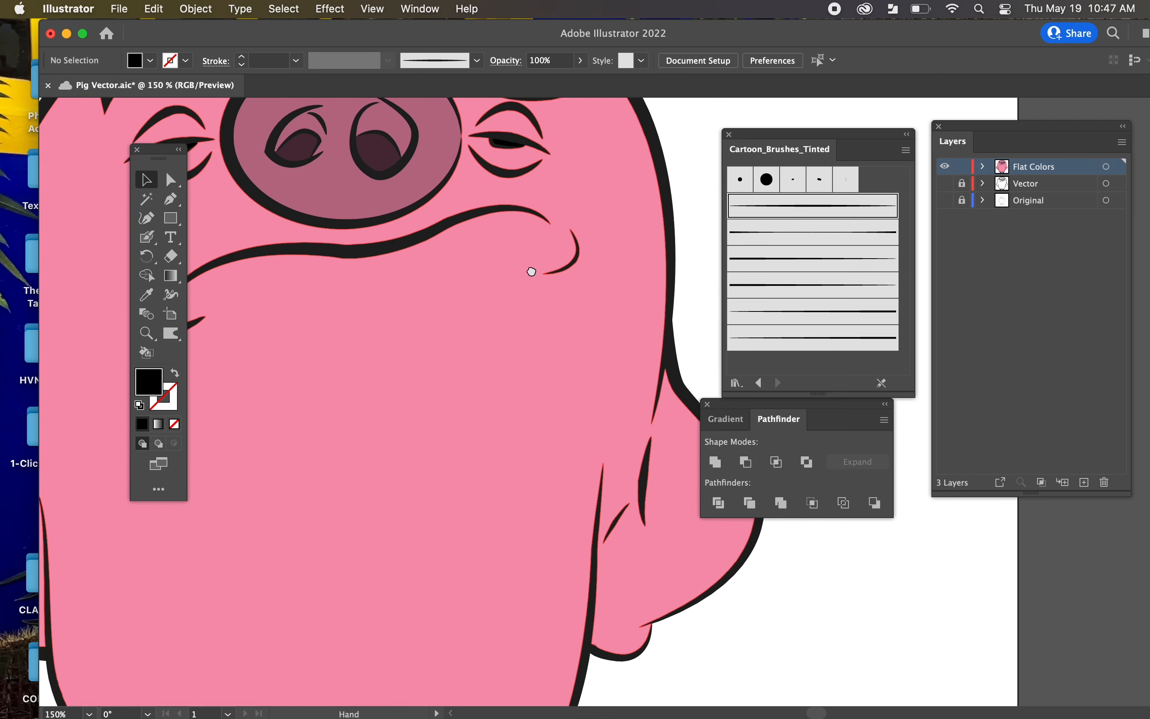
pyautogui.press('y')
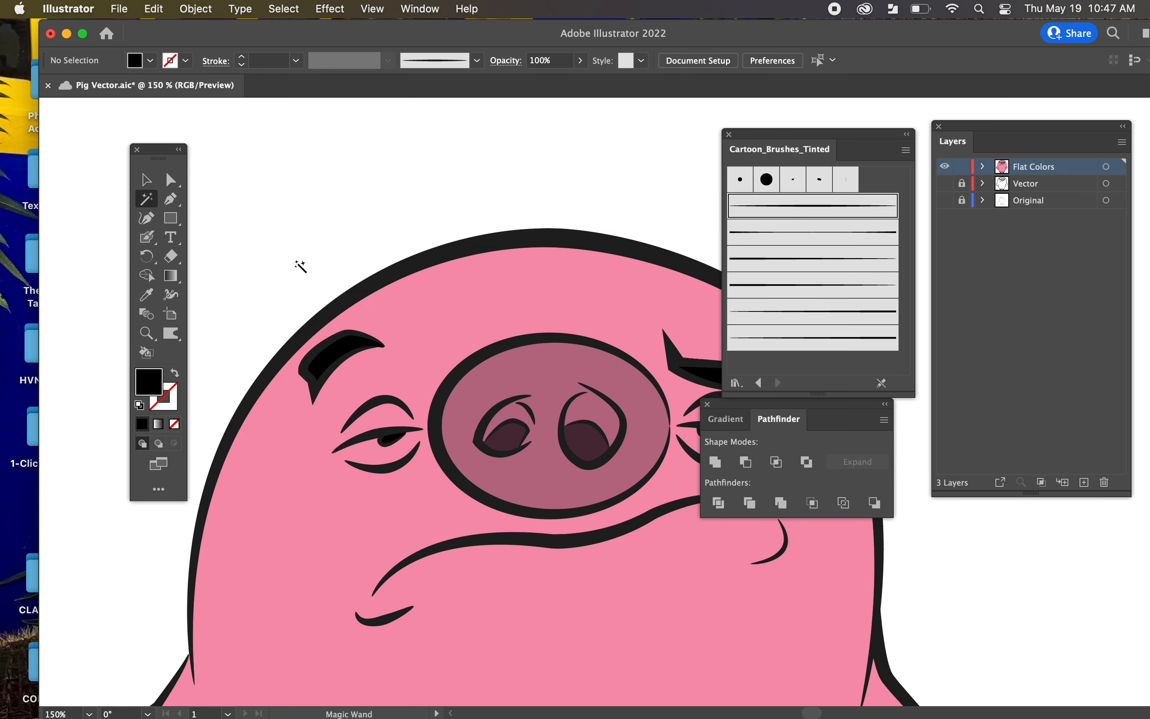
pyautogui.click(367, 290)
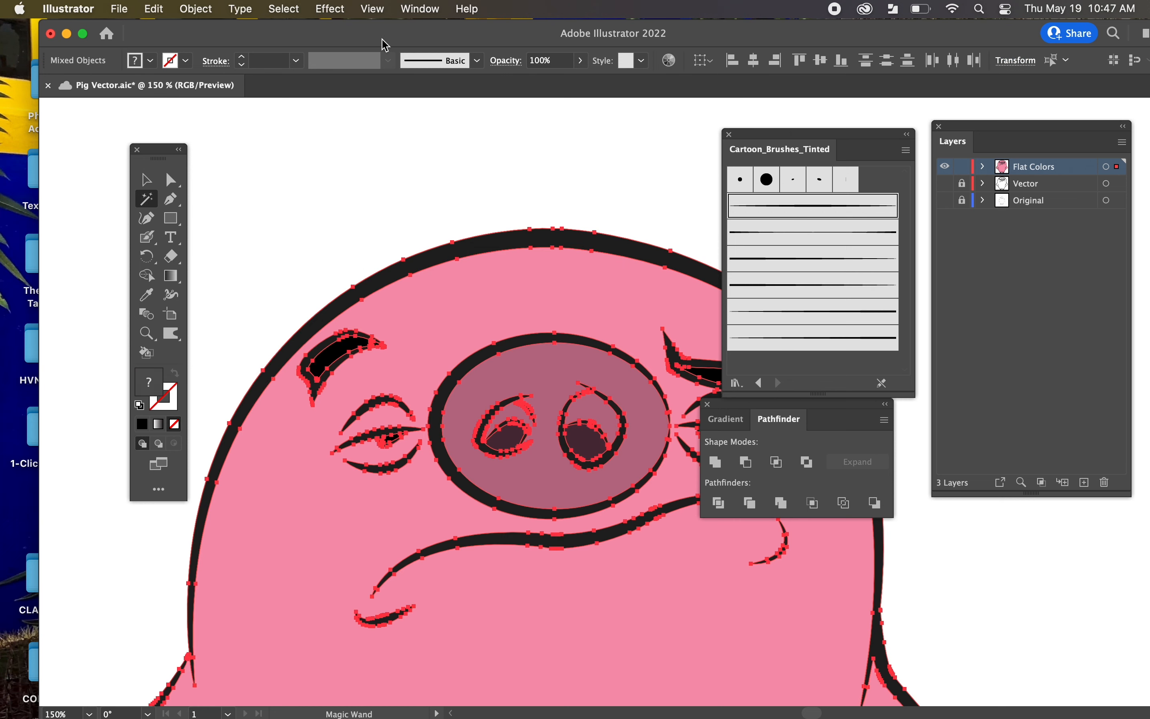
pyautogui.click(420, 8)
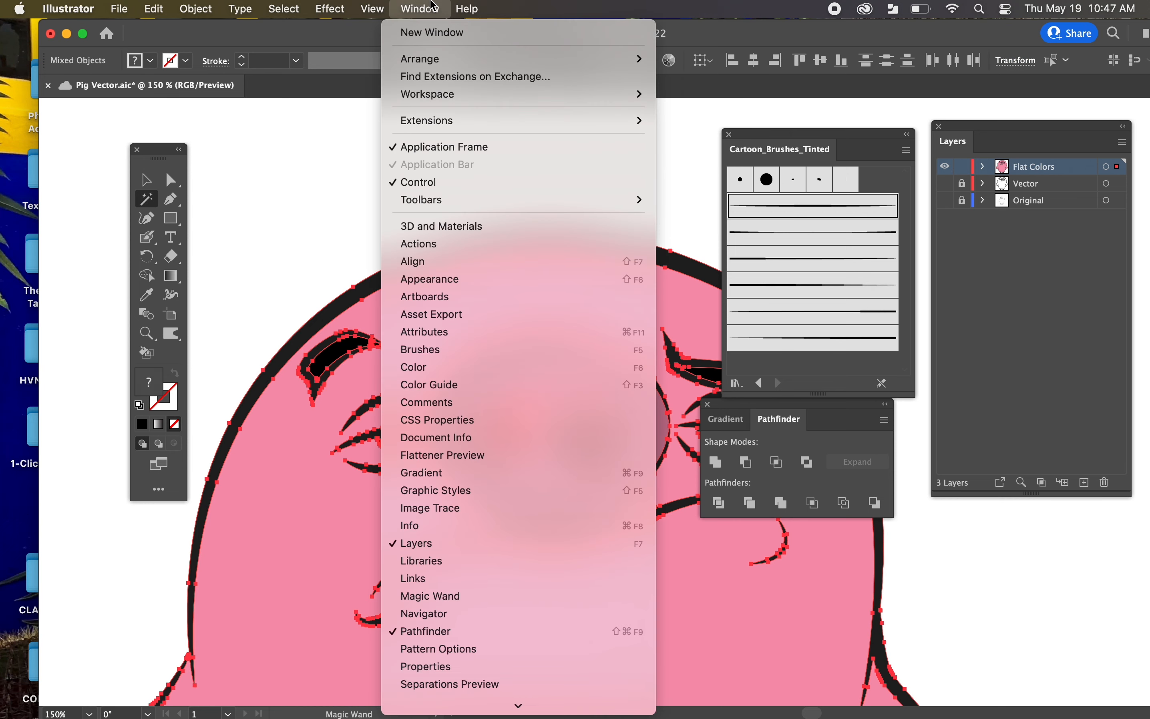
pyautogui.click(470, 367)
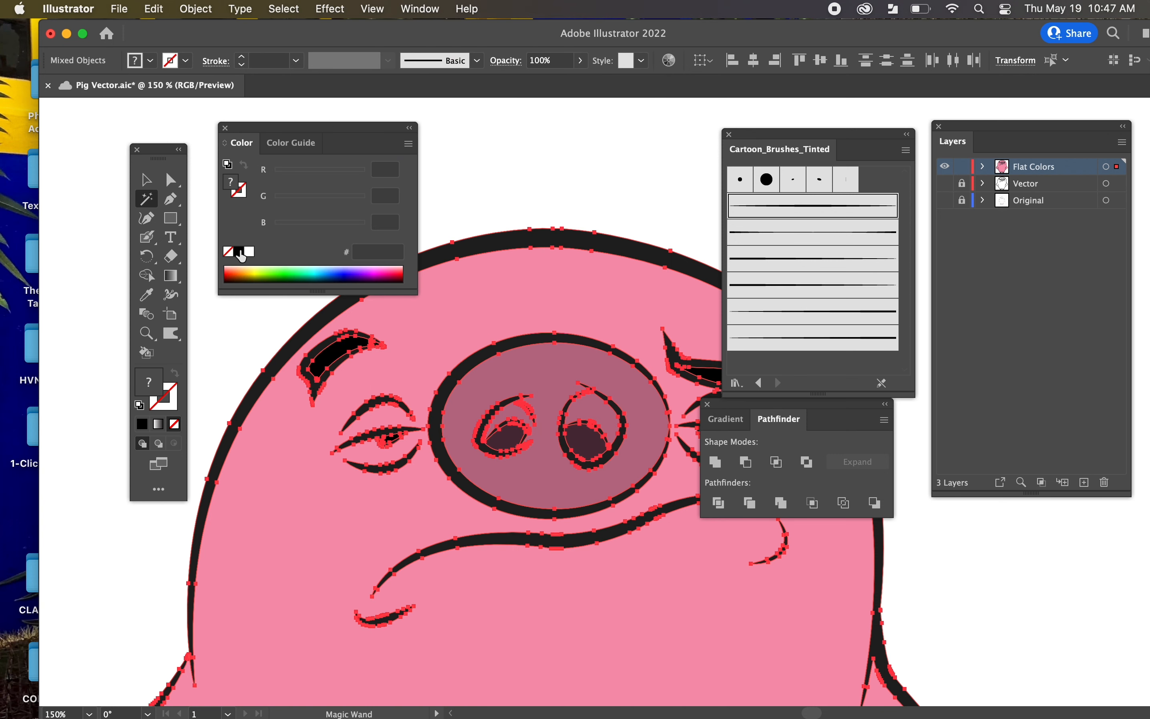
pyautogui.click(239, 252)
pyautogui.press('v')
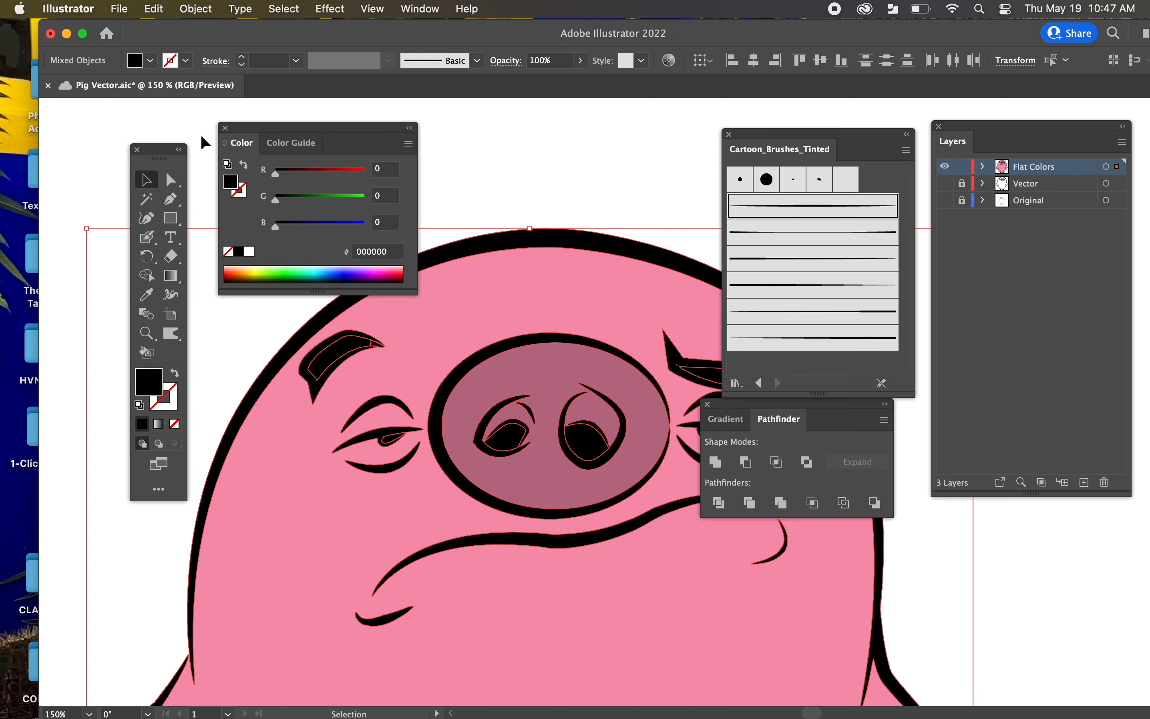
pyautogui.click(226, 129)
pyautogui.click(282, 143)
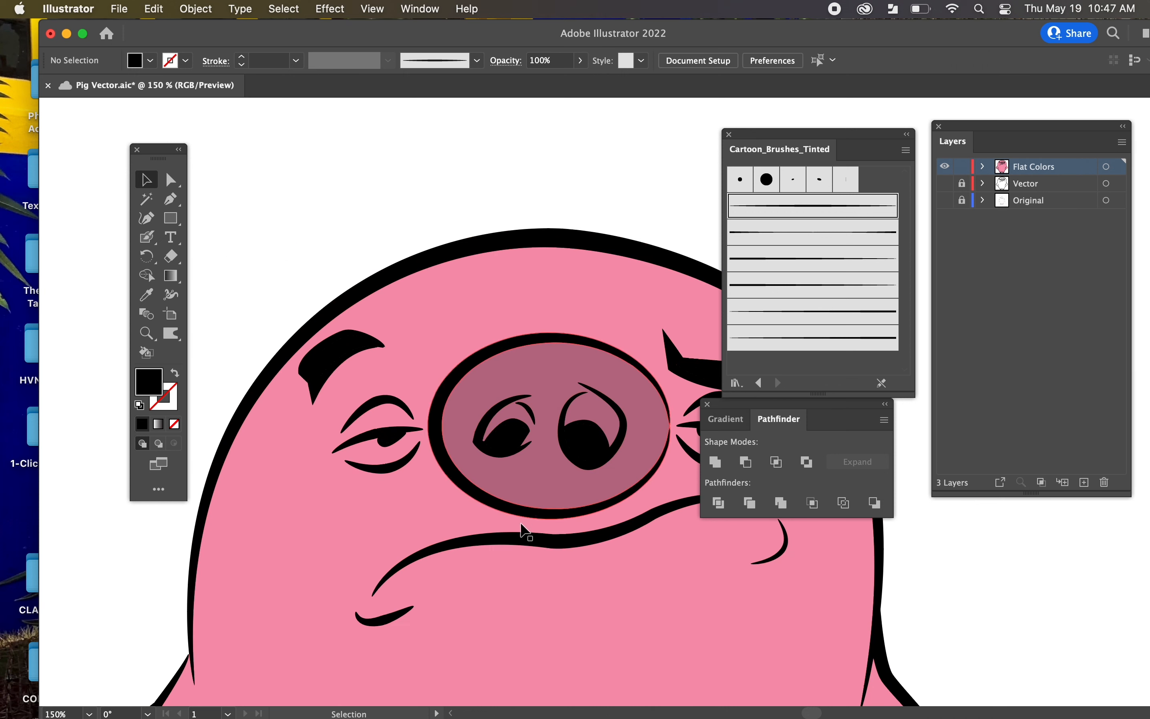
# Select the whole pig group, apply Expand to it and deselect the artwork
pyautogui.press('space')
pyautogui.scroll(-10, 461, 587)
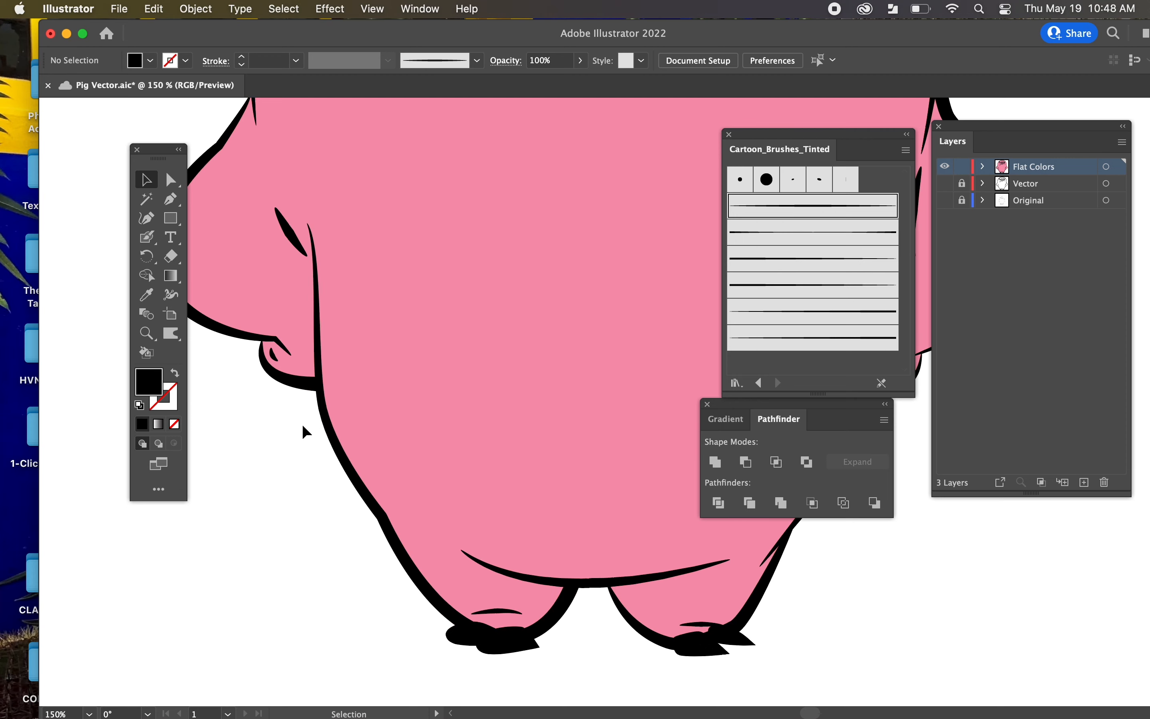
pyautogui.click(304, 448)
pyautogui.click(196, 9)
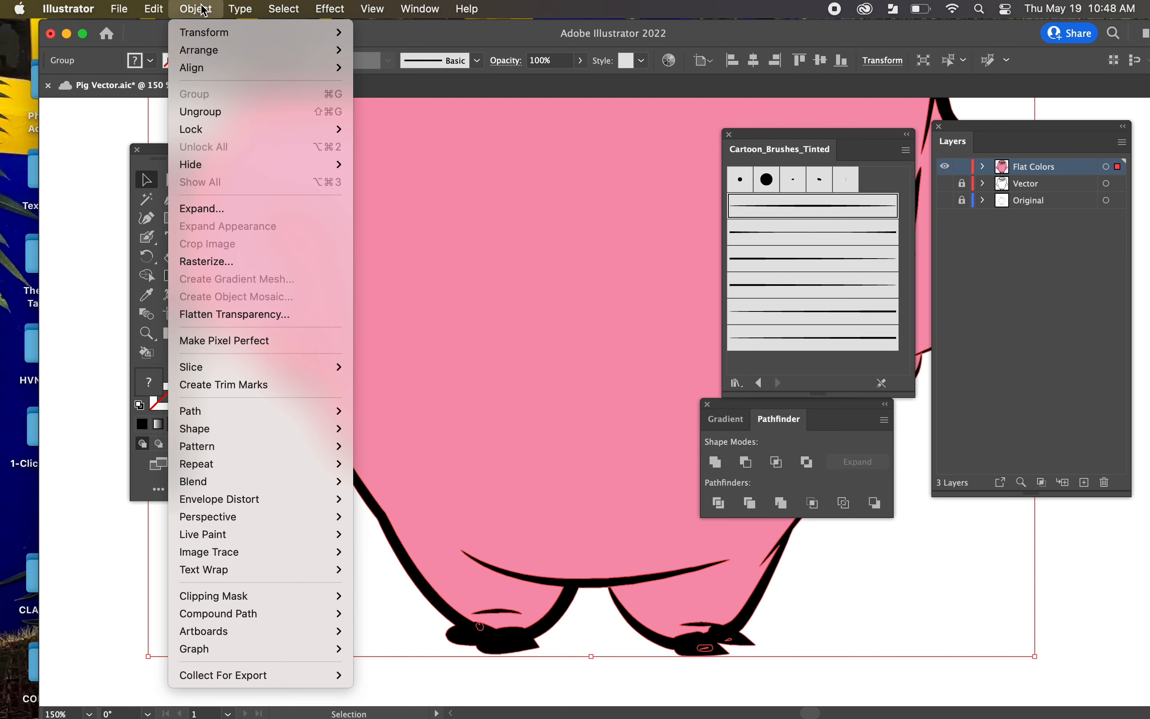
pyautogui.click(216, 210)
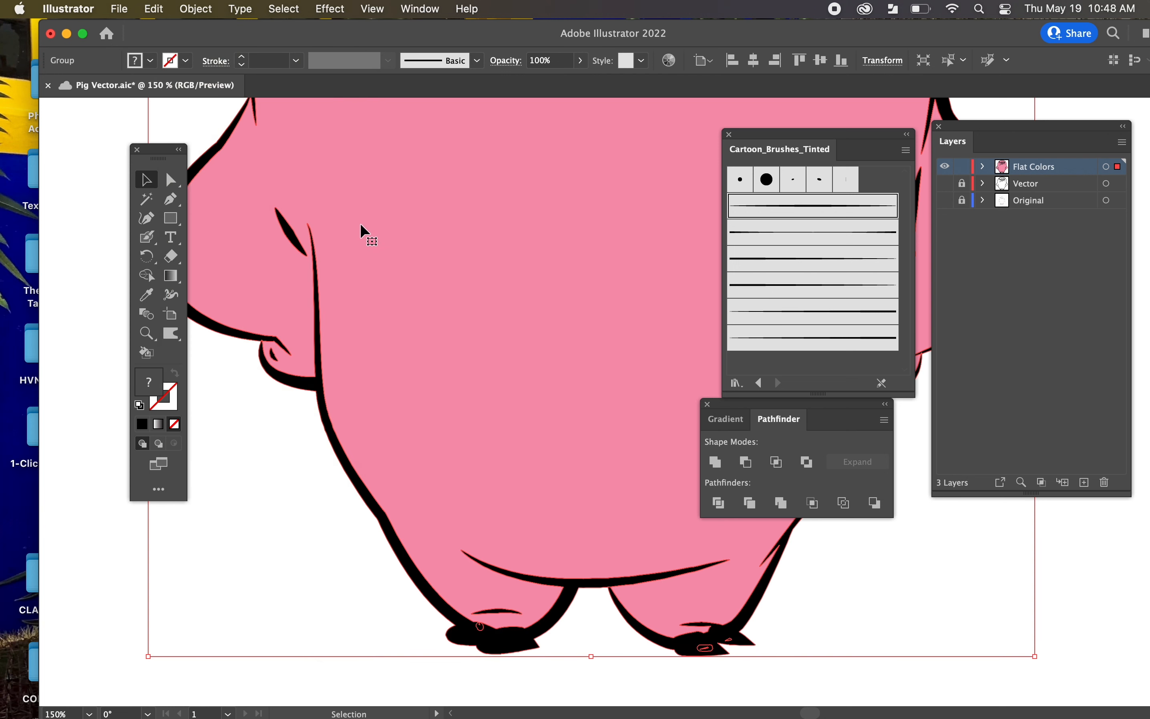
pyautogui.click(112, 566)
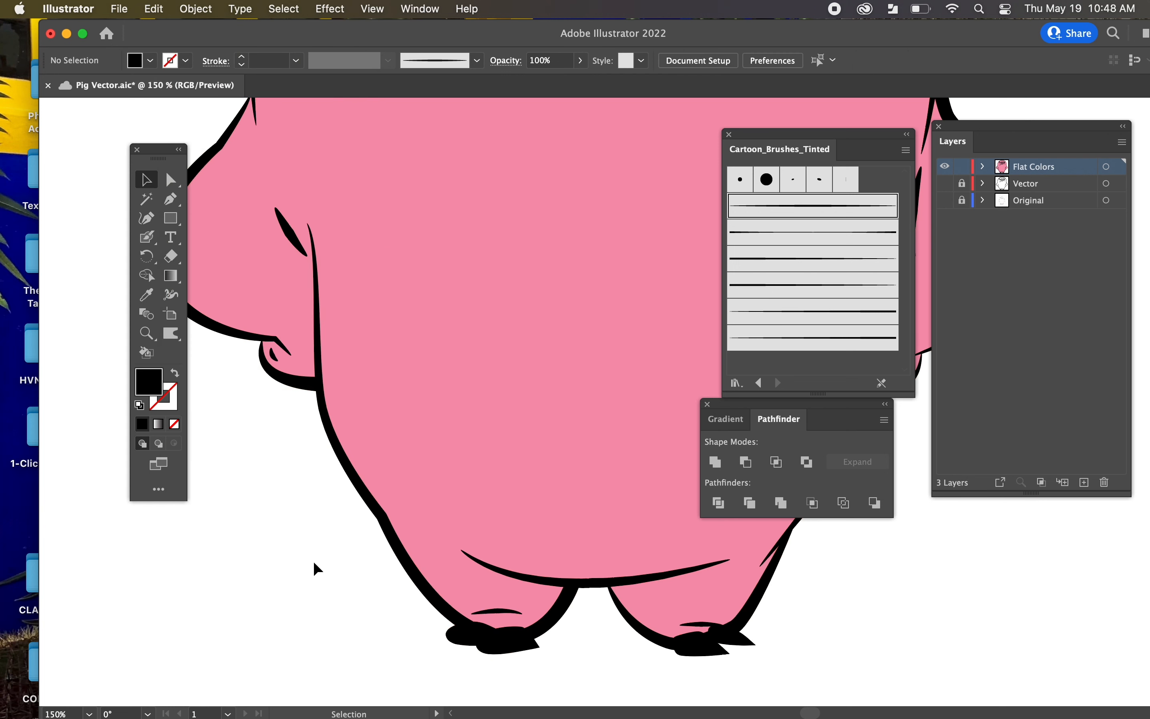
# Examine the expanded pig's black outlines from the head and snout down to the feet
pyautogui.moveTo(257, 432); pyautogui.dragTo(385, 611)
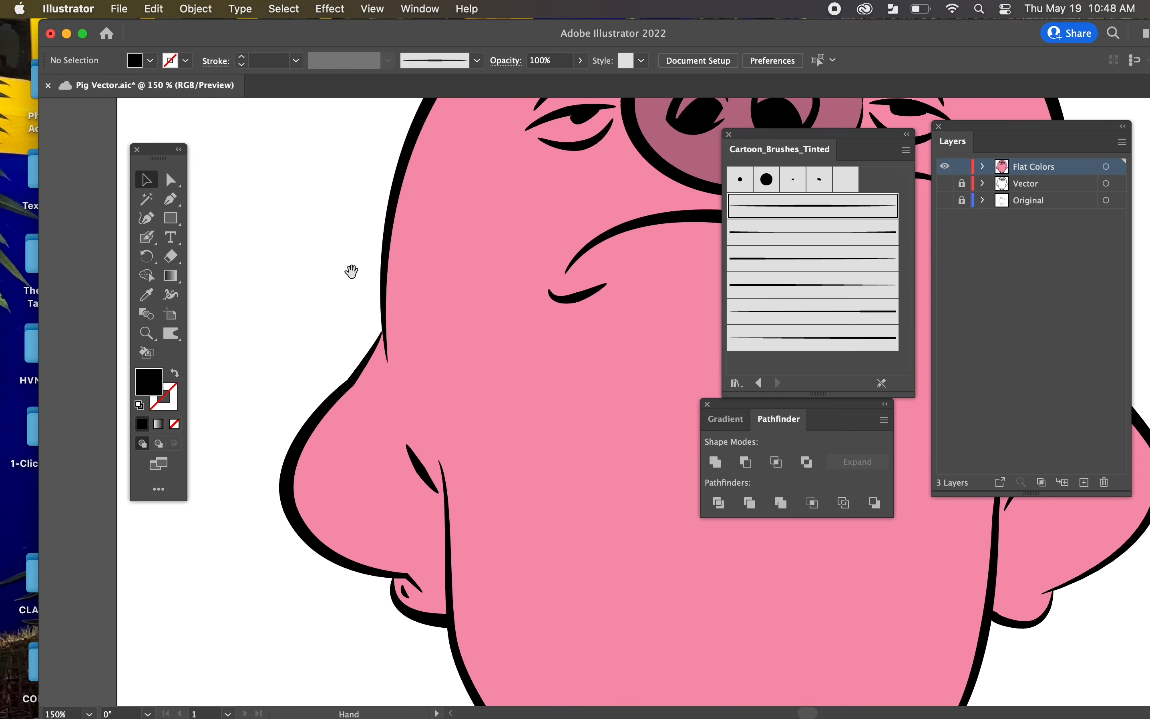
pyautogui.moveTo(351, 266); pyautogui.dragTo(343, 522)
pyautogui.click(151, 205)
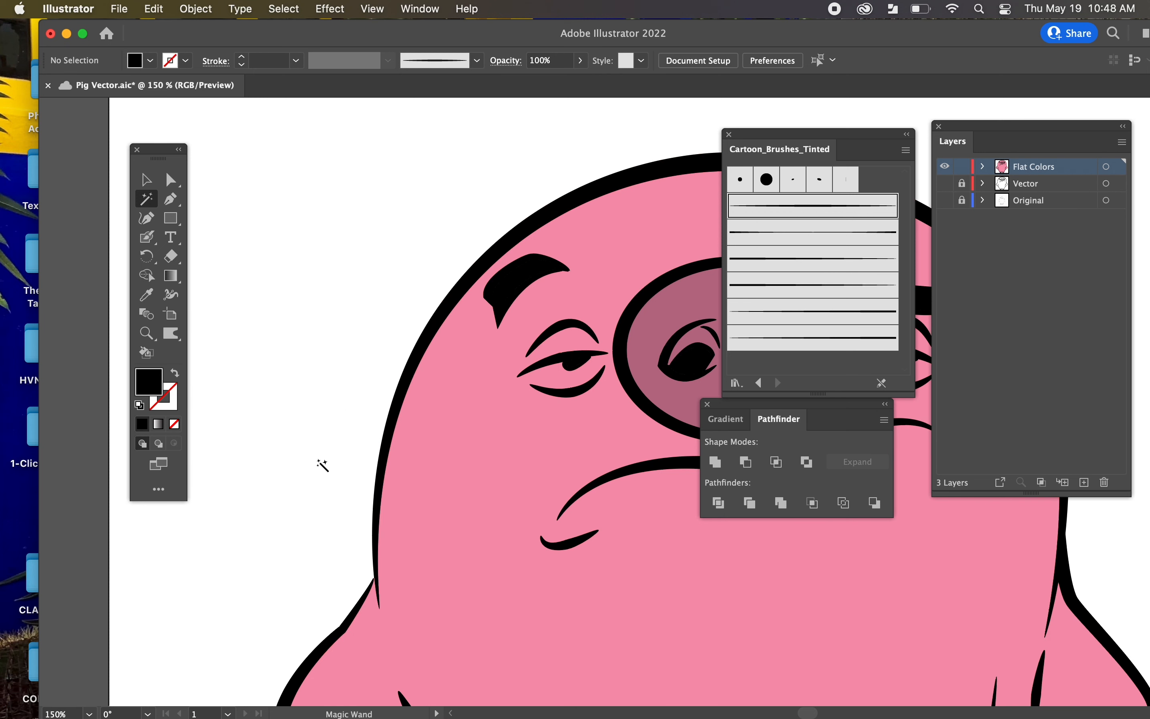
pyautogui.moveTo(483, 514); pyautogui.dragTo(381, 76)
pyautogui.moveTo(349, 421); pyautogui.dragTo(337, 283)
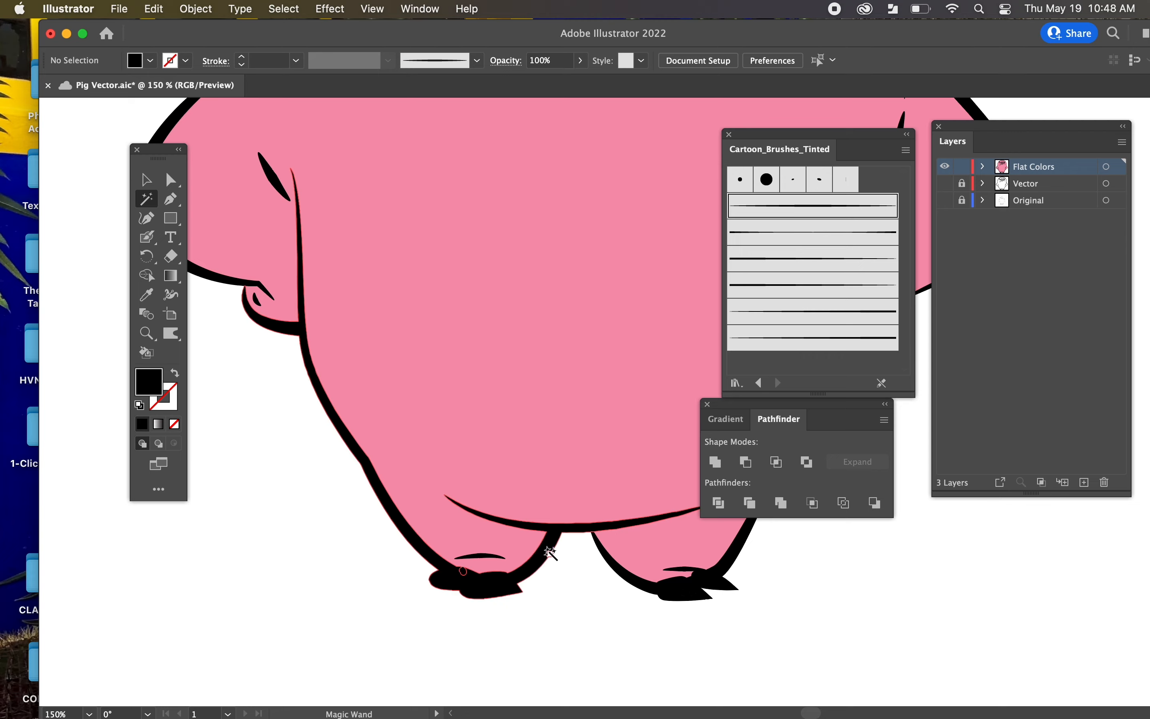
pyautogui.moveTo(566, 282); pyautogui.dragTo(537, 339)
pyautogui.scroll(10, 537, 340)
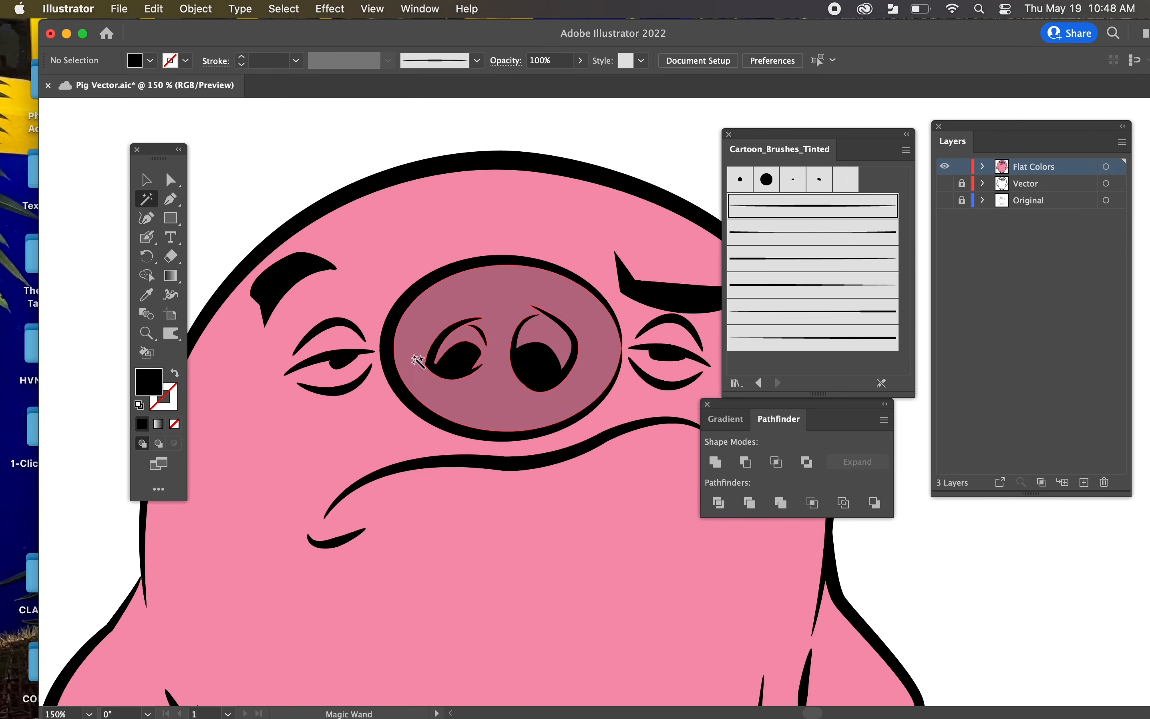
pyautogui.click(147, 180)
pyautogui.scroll(-4, 570, 562)
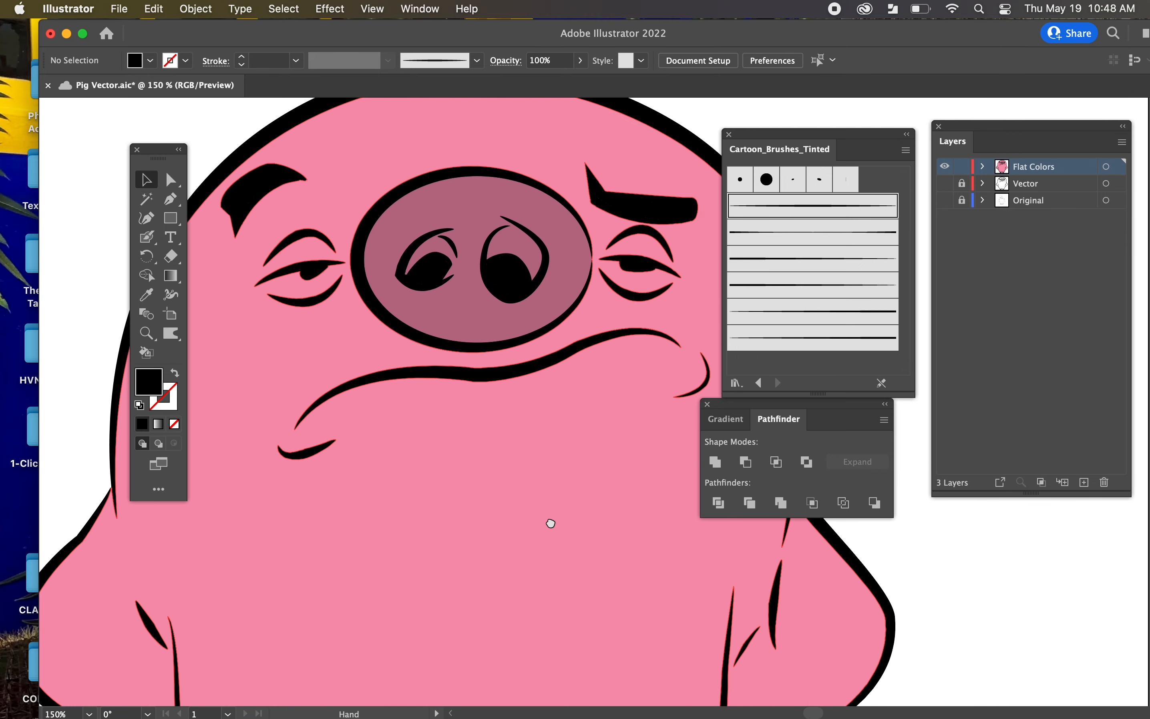
pyautogui.press('super+minus')
pyautogui.press('super+minus')
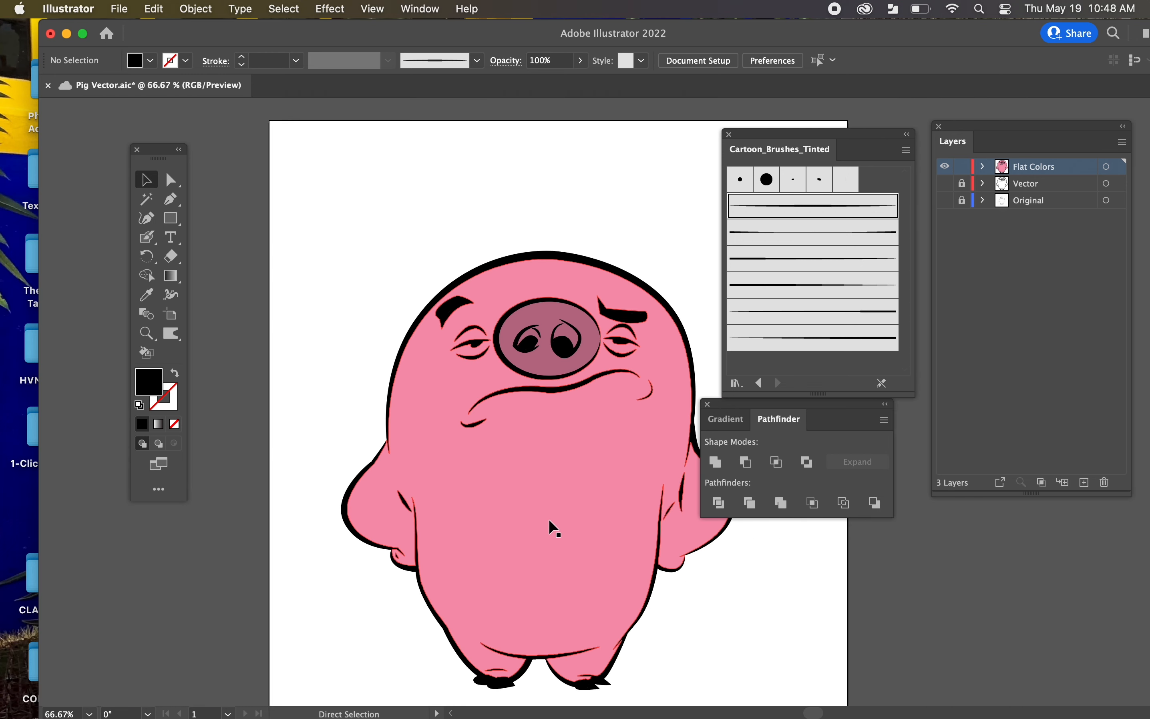
pyautogui.scroll(-3, 760, 656)
# Move the whole pig slightly down and to the right on the artboard and leave nothing selected
pyautogui.click(539, 465)
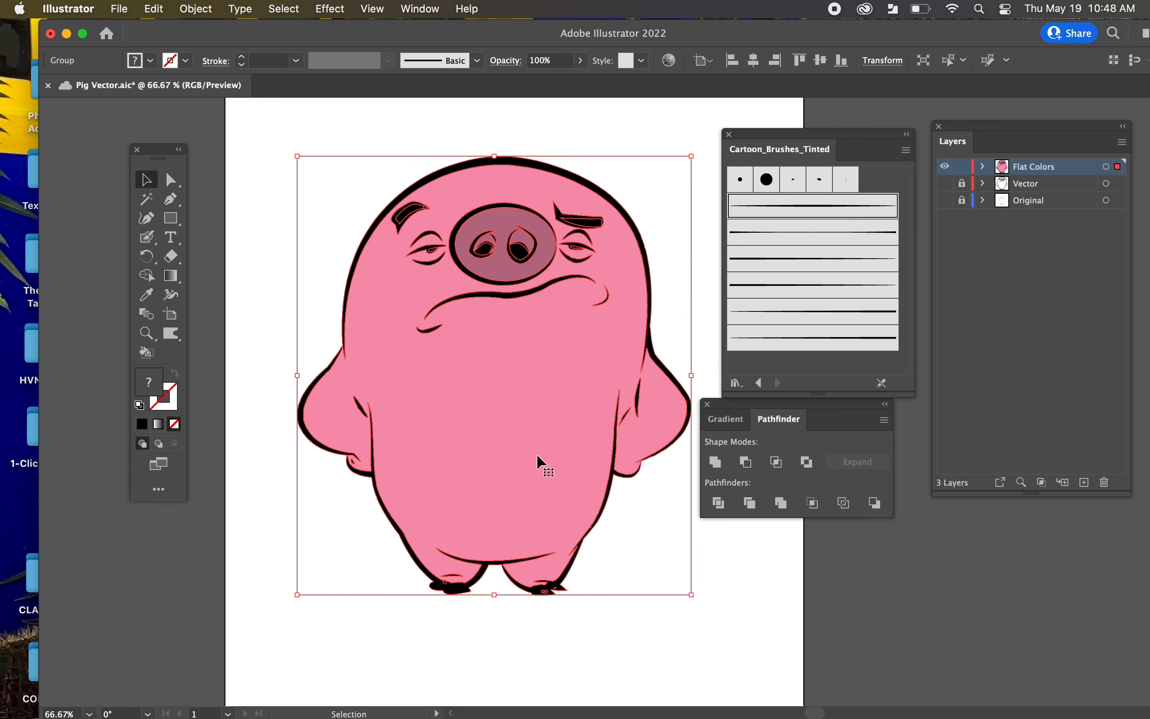
pyautogui.moveTo(542, 465); pyautogui.dragTo(636, 469)
pyautogui.press('a')
pyautogui.click(341, 628)
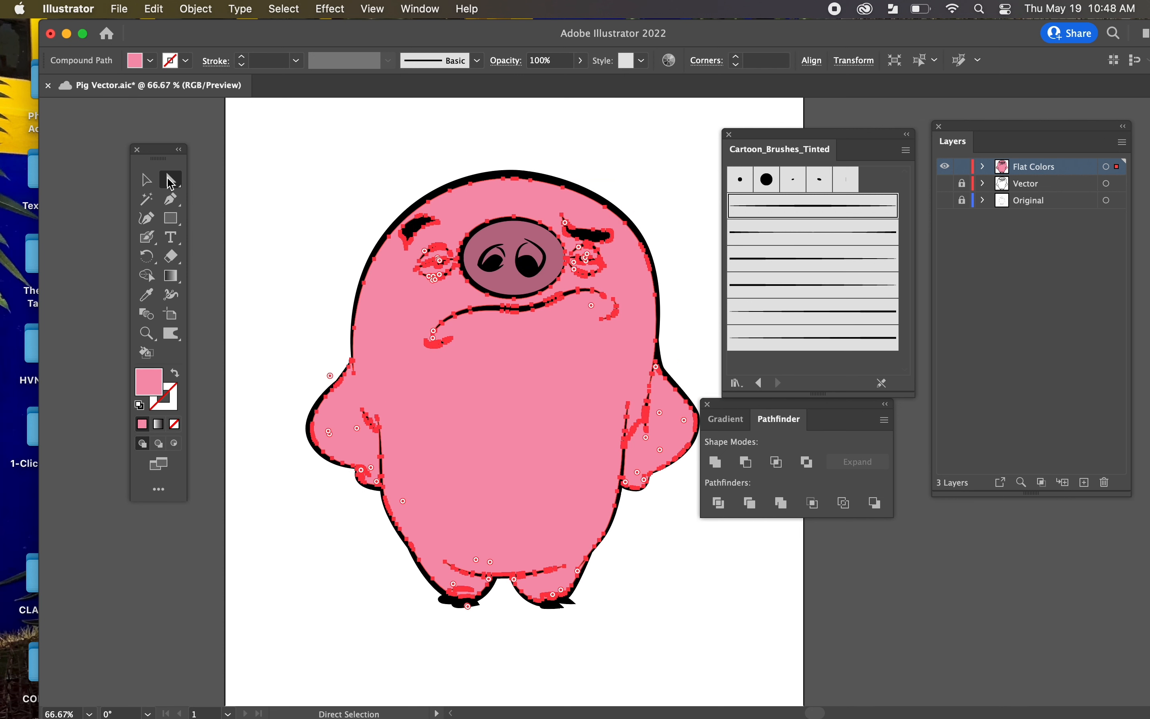
pyautogui.click(280, 186)
pyautogui.hscroll(2, 539, 481)
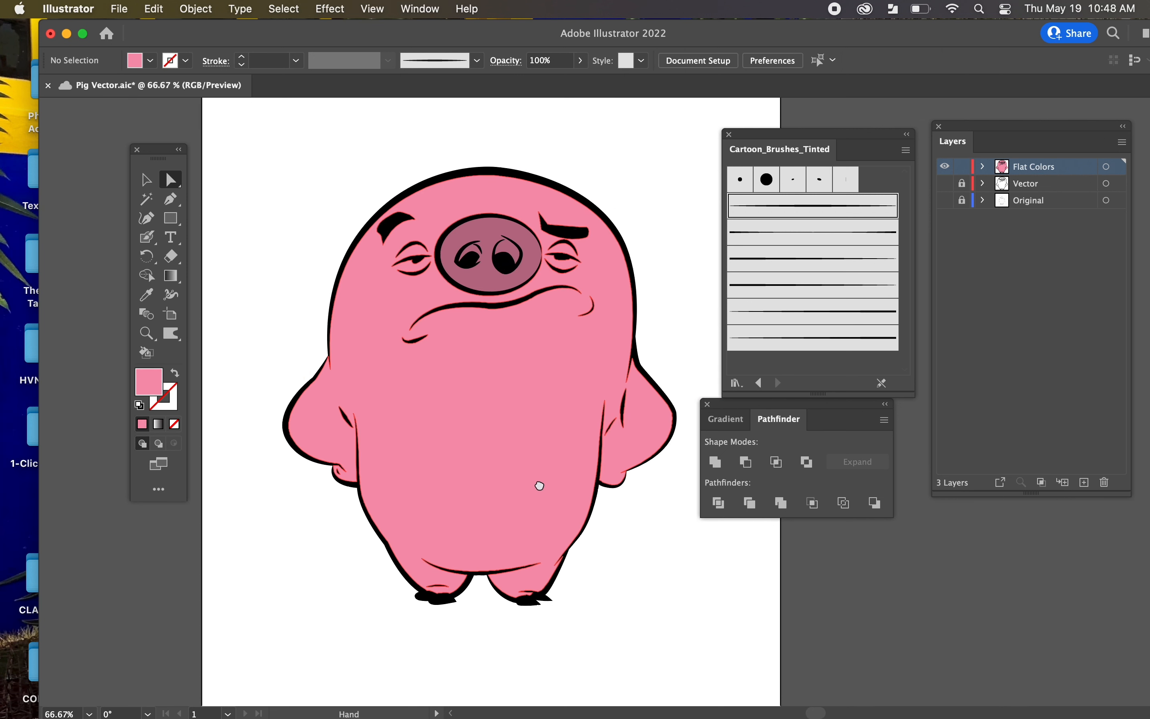
# Duplicate the Flat Colors layer and lock the original
pyautogui.press('super+equal')
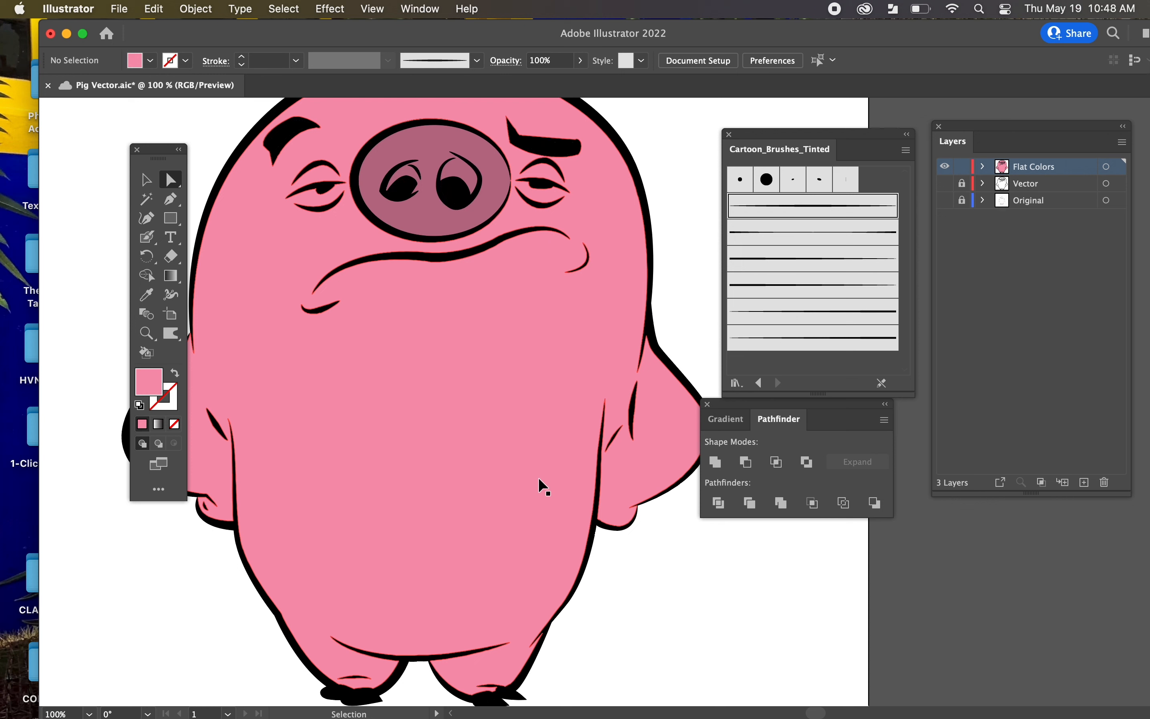
pyautogui.click(1121, 144)
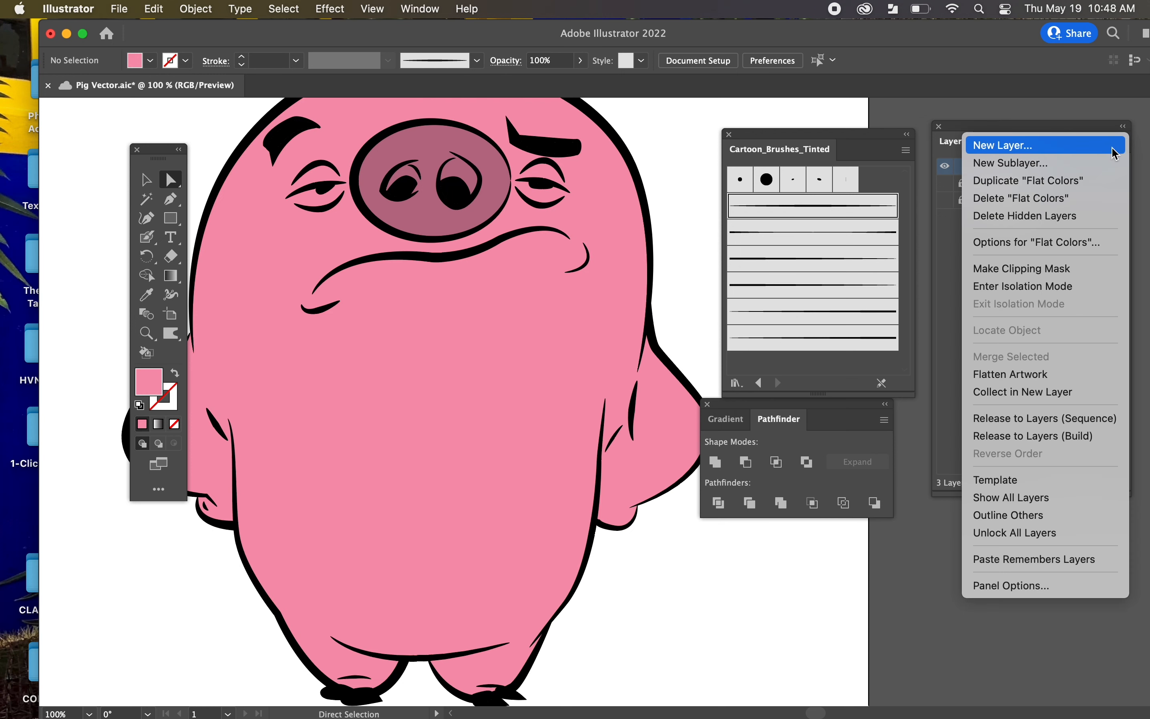
pyautogui.click(1095, 183)
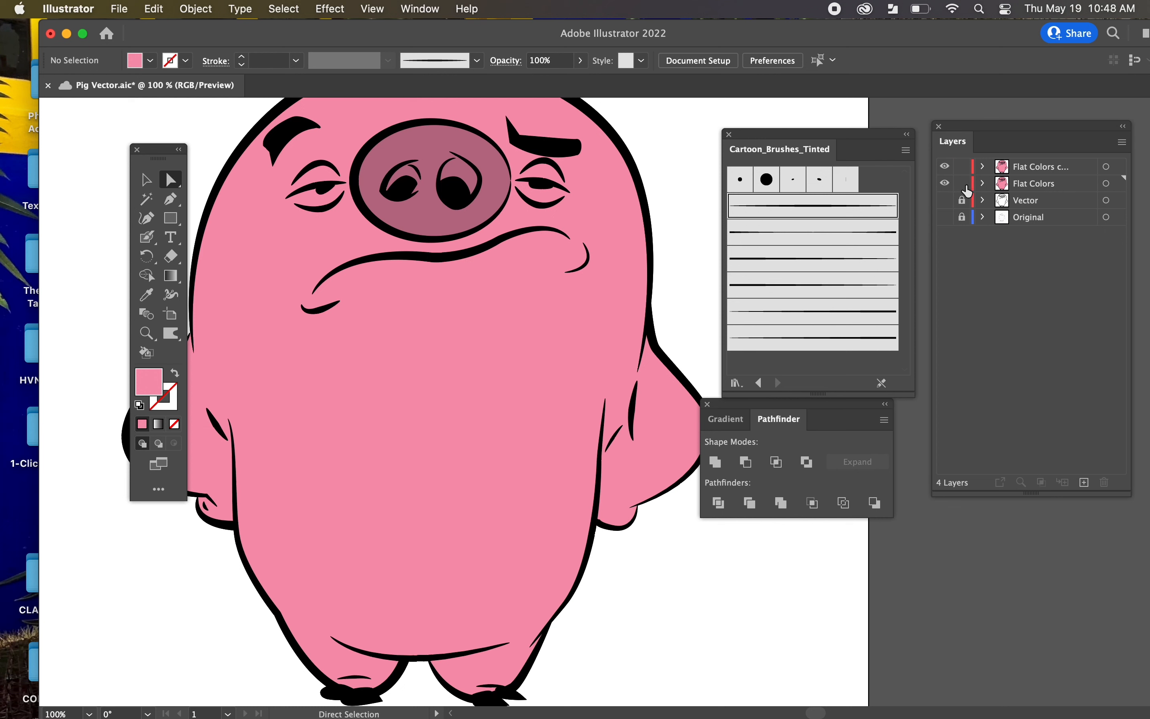
pyautogui.click(962, 184)
# Rename the duplicated layer Shadows
pyautogui.doubleClick(1038, 173)
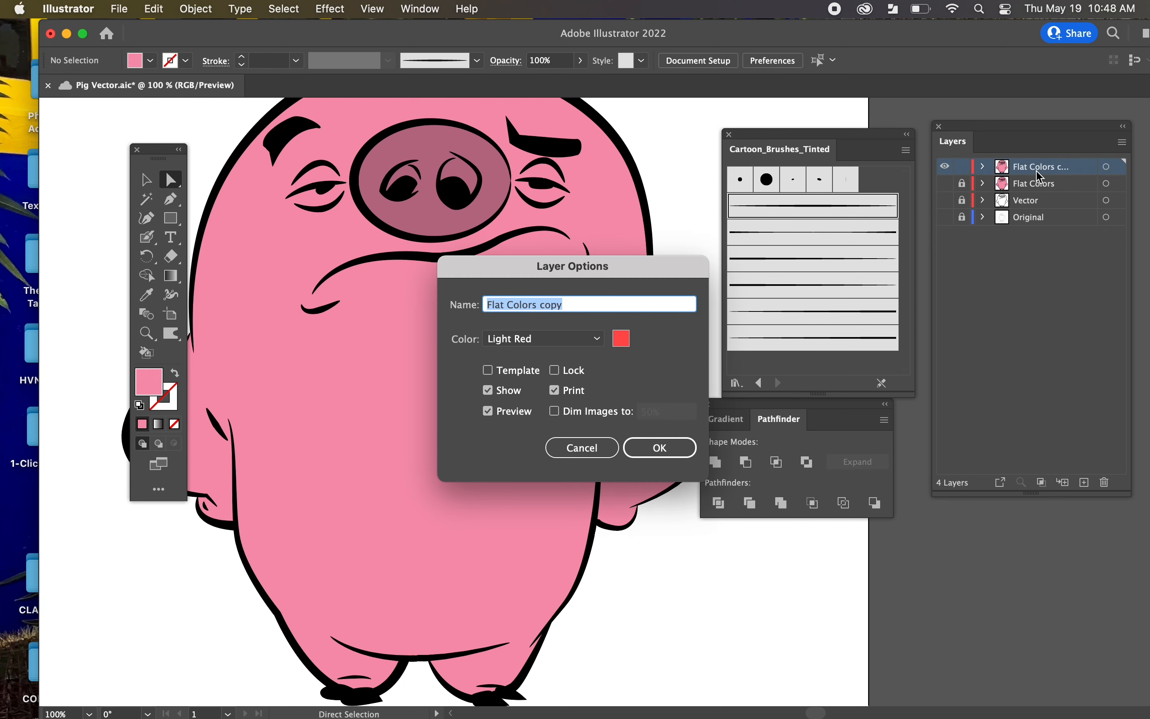
pyautogui.write('Shadows')
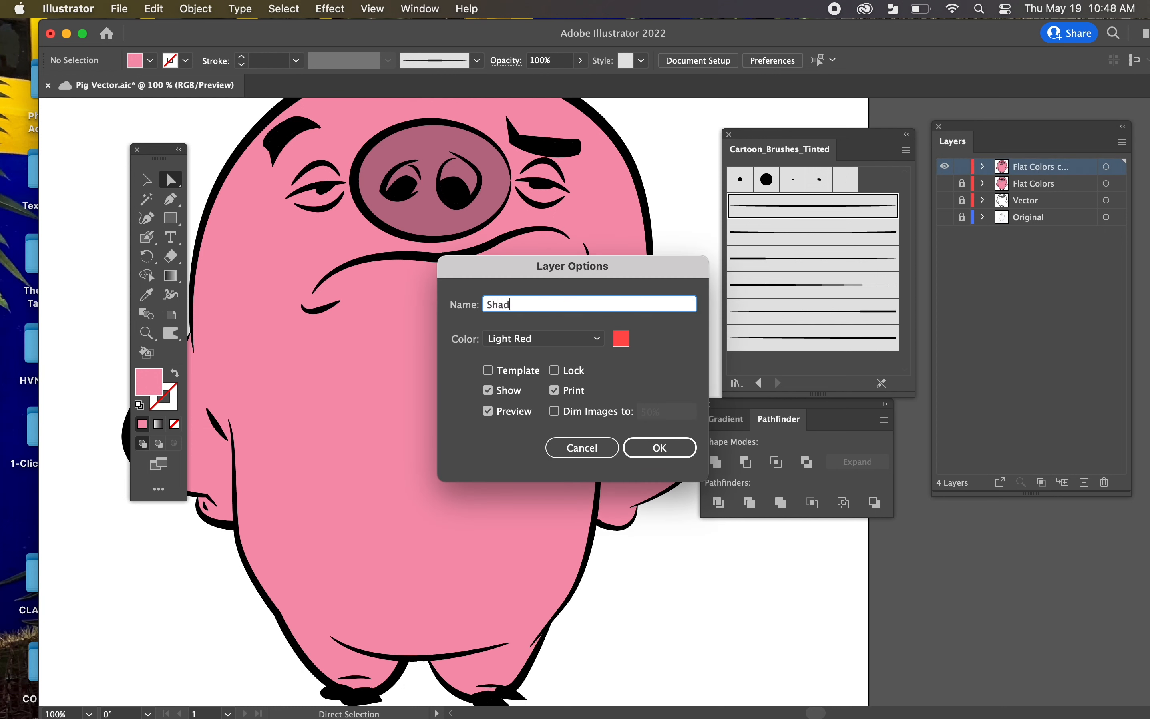
pyautogui.click(676, 452)
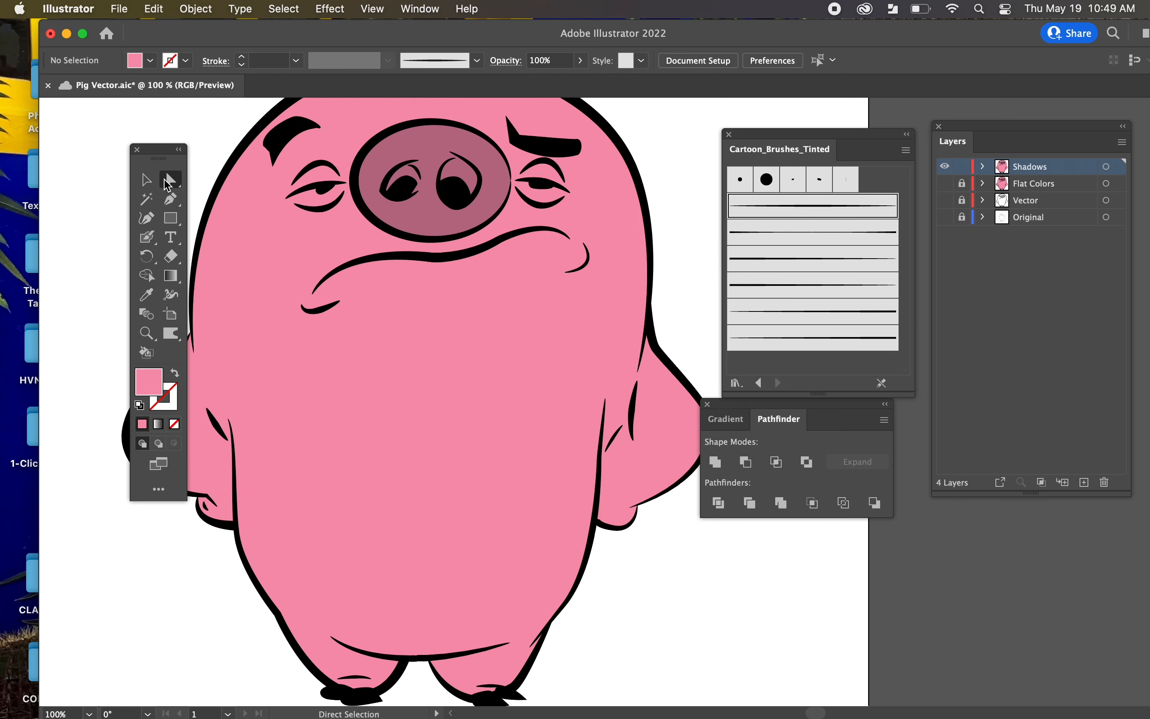
# Select the pink compound path on the Shadows layer, examine its anchor points around the arm and deselect it
pyautogui.click(498, 425)
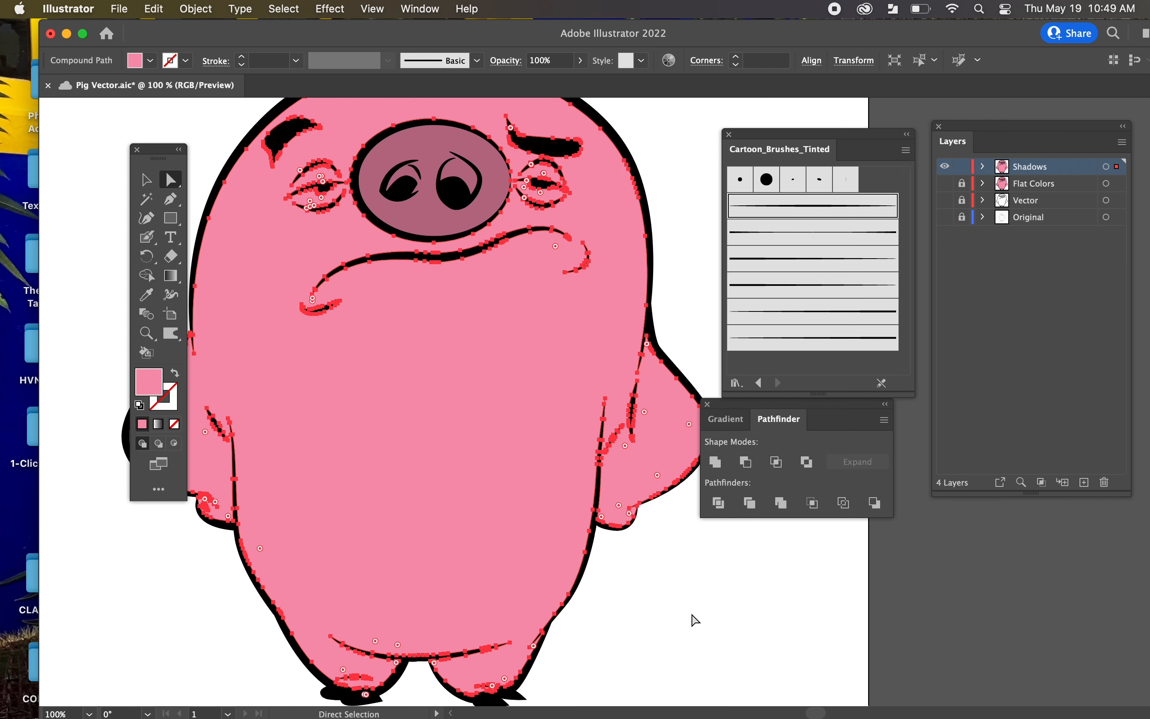
pyautogui.press('space')
pyautogui.moveTo(718, 617); pyautogui.dragTo(601, 618)
pyautogui.press('super+equal')
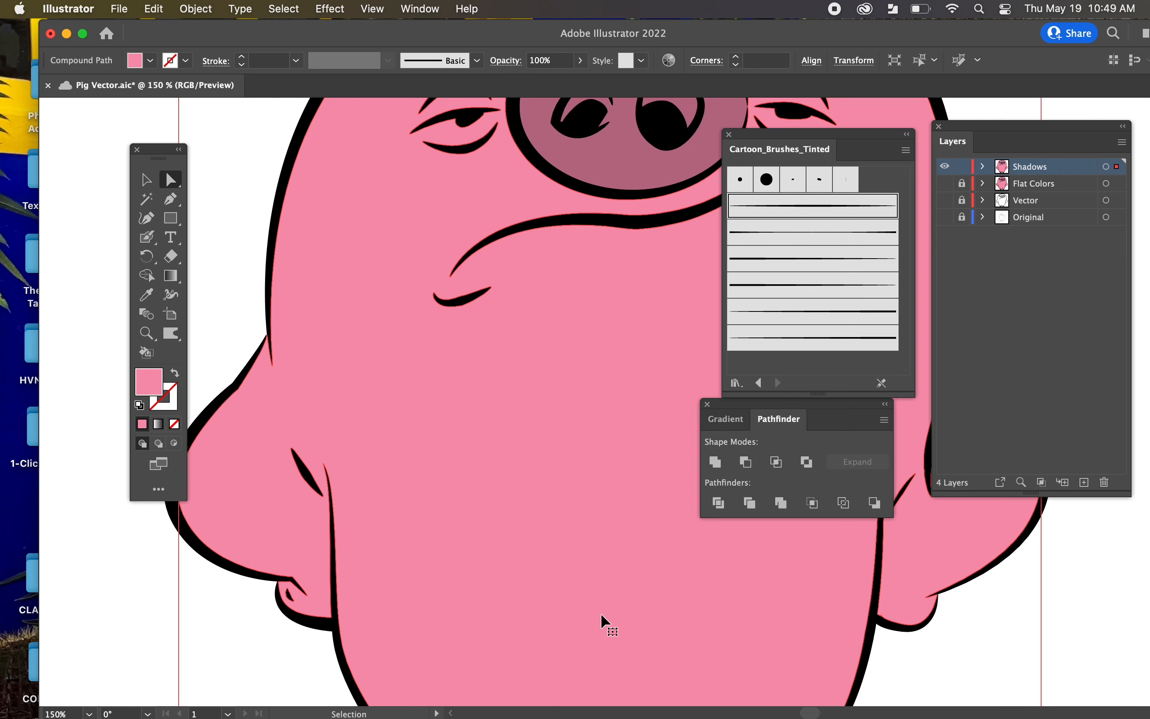
pyautogui.press('super+equal')
pyautogui.press('space')
pyautogui.moveTo(739, 599); pyautogui.dragTo(325, 480)
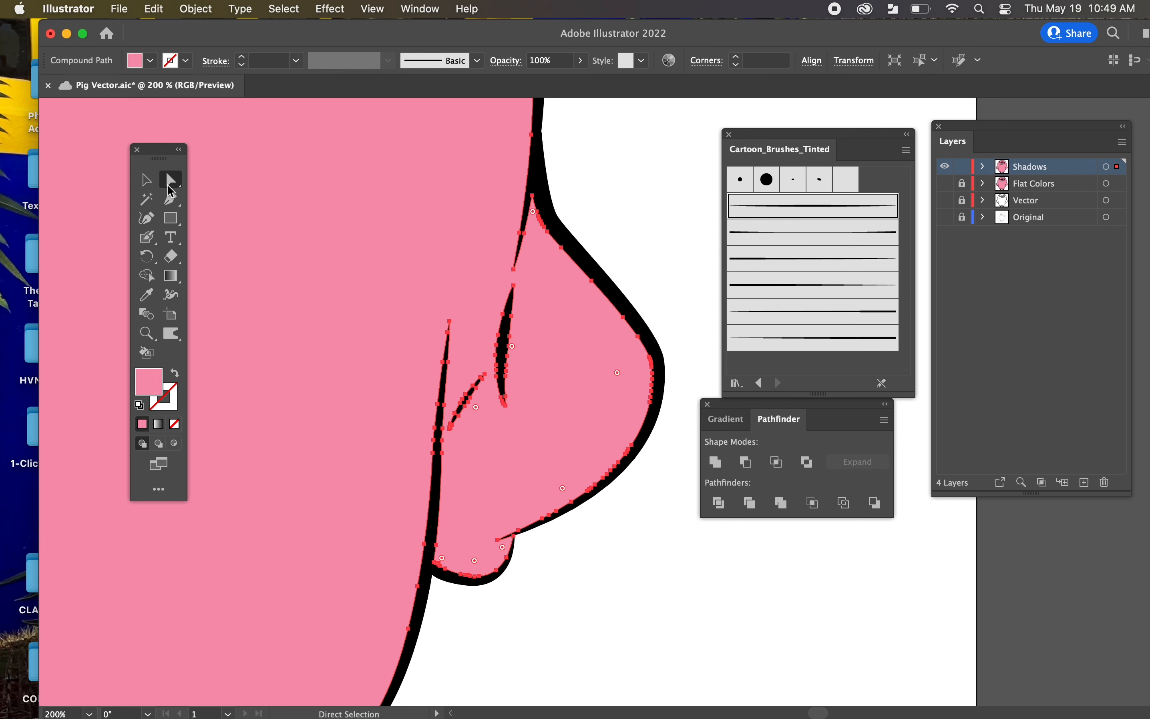
pyautogui.click(146, 180)
pyautogui.click(614, 172)
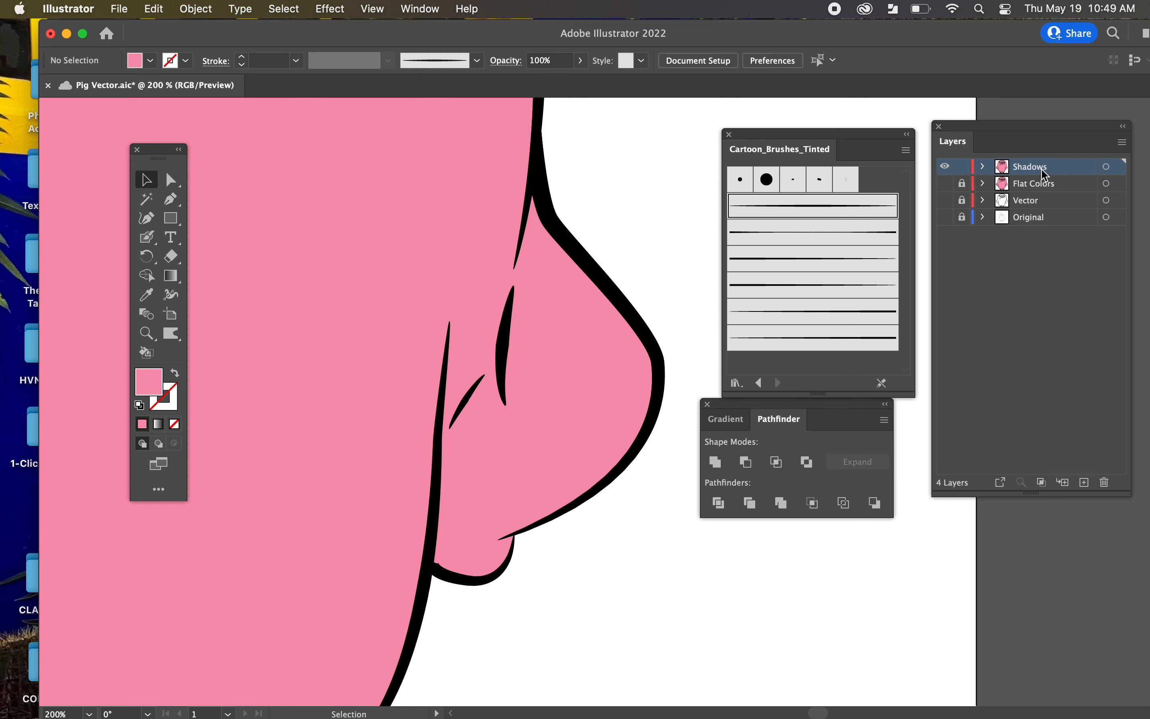
# Select all black outlines on the Shadows layer with the Magic Wand and delete them, leaving the Flat Colors layer hidden
pyautogui.click(946, 184)
pyautogui.click(147, 200)
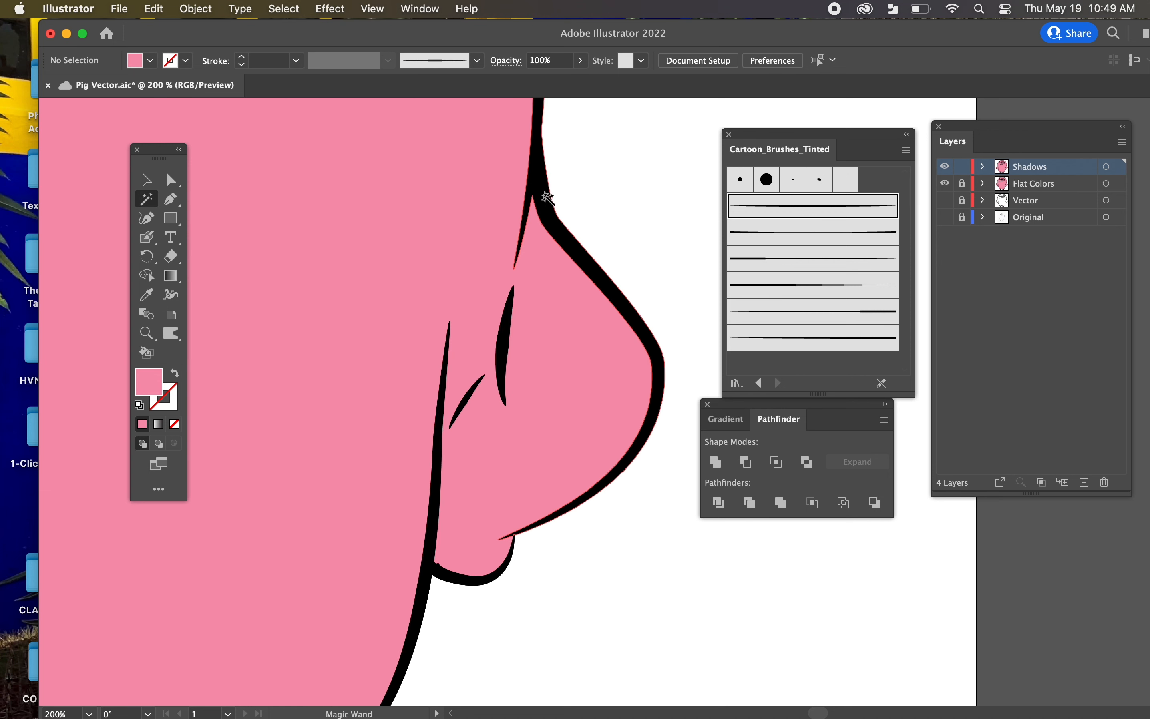
pyautogui.click(544, 196)
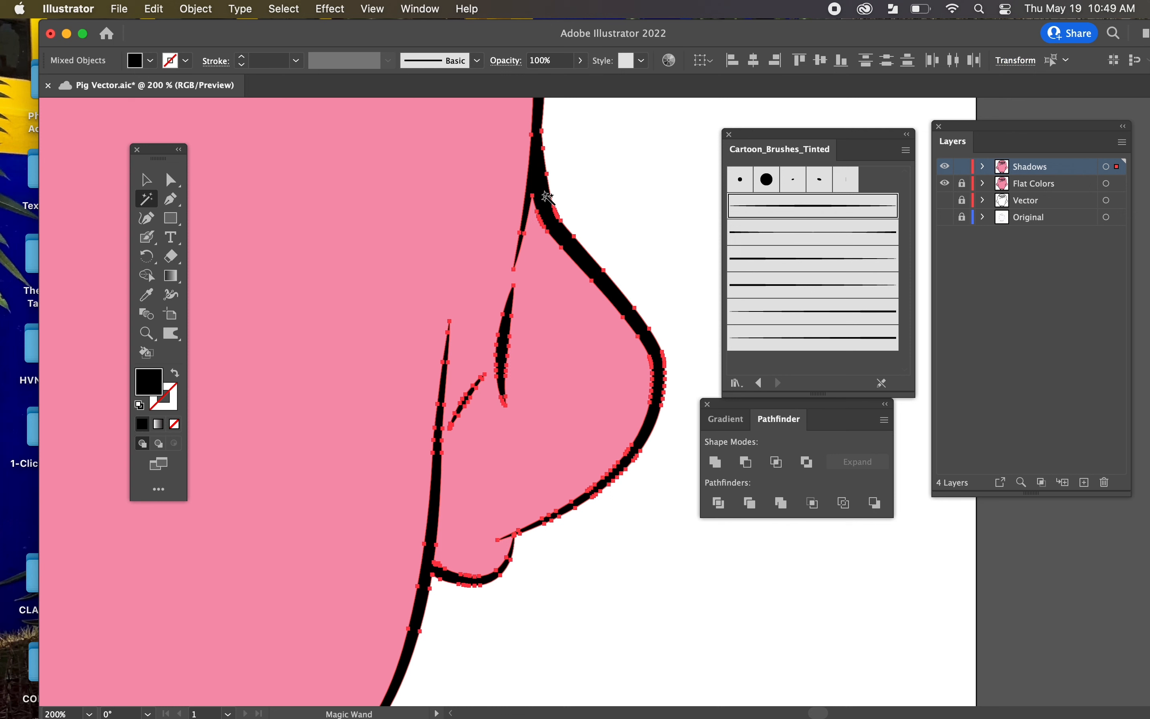
pyautogui.click(705, 225)
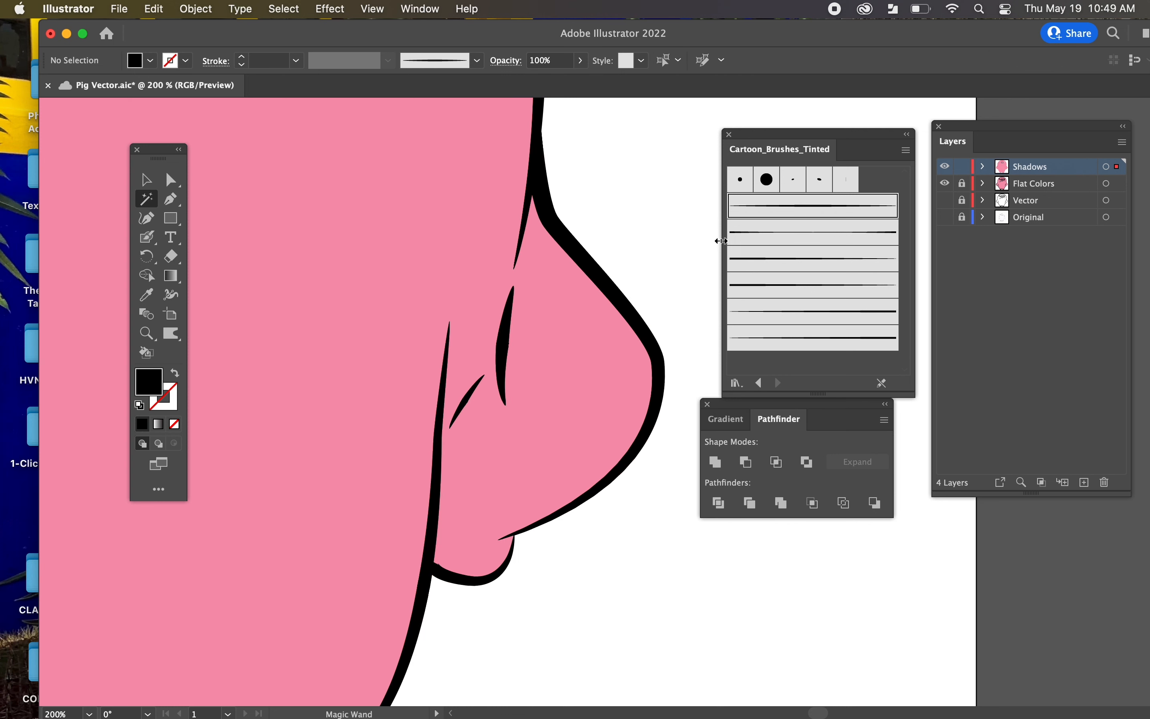
pyautogui.click(945, 184)
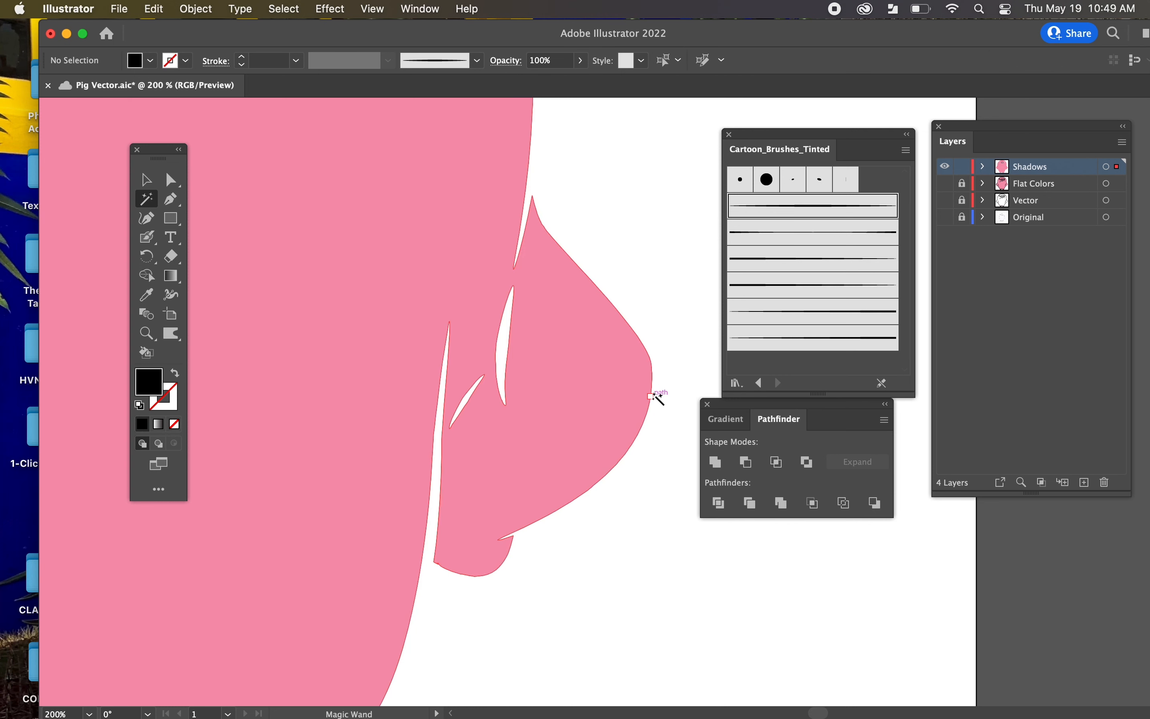
# Toggle the Flat Colors layer's visibility to compare the whole pig with and without its outlines
pyautogui.press('super+1')
pyautogui.press('super+minus')
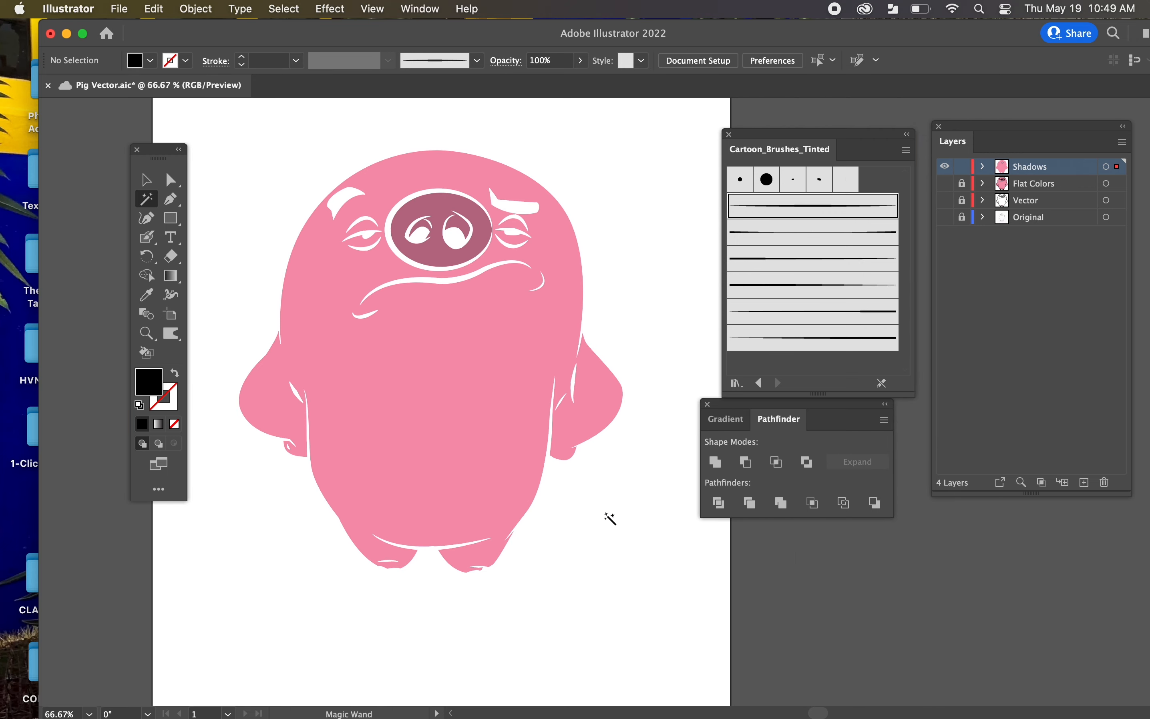
pyautogui.click(946, 184)
pyautogui.click(946, 185)
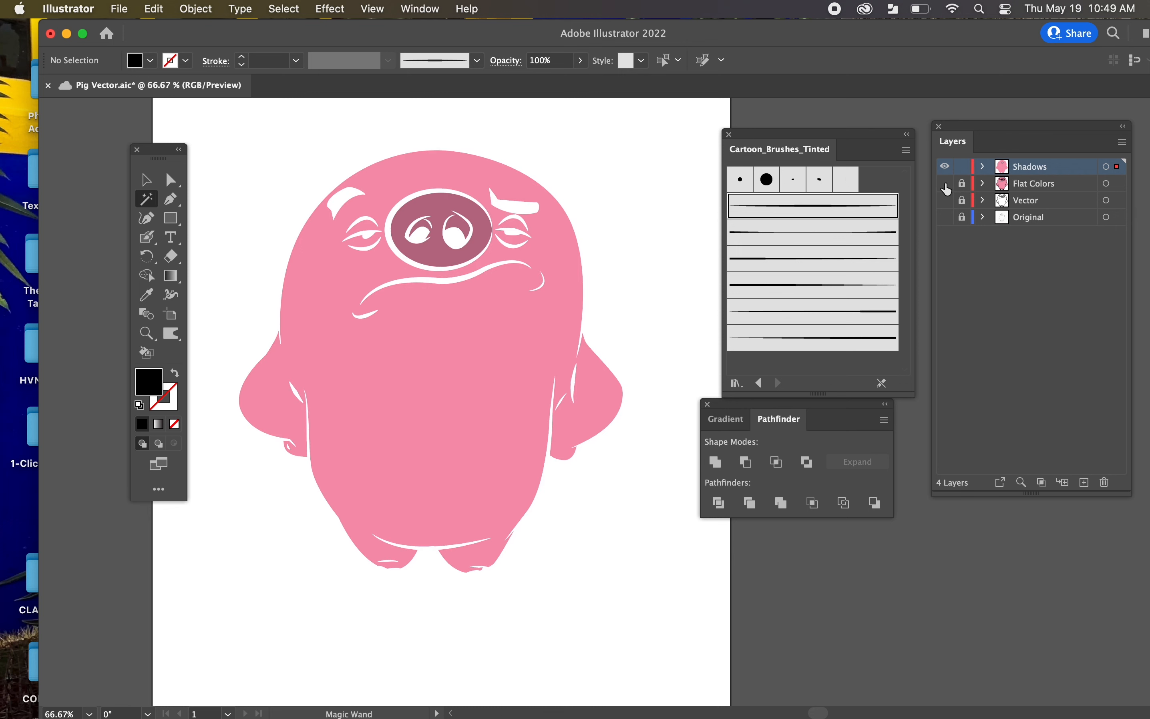
pyautogui.click(946, 185)
pyautogui.click(946, 186)
# Select the whole pink pig group on the Shadows layer, with its arm in view
pyautogui.press('super+equal')
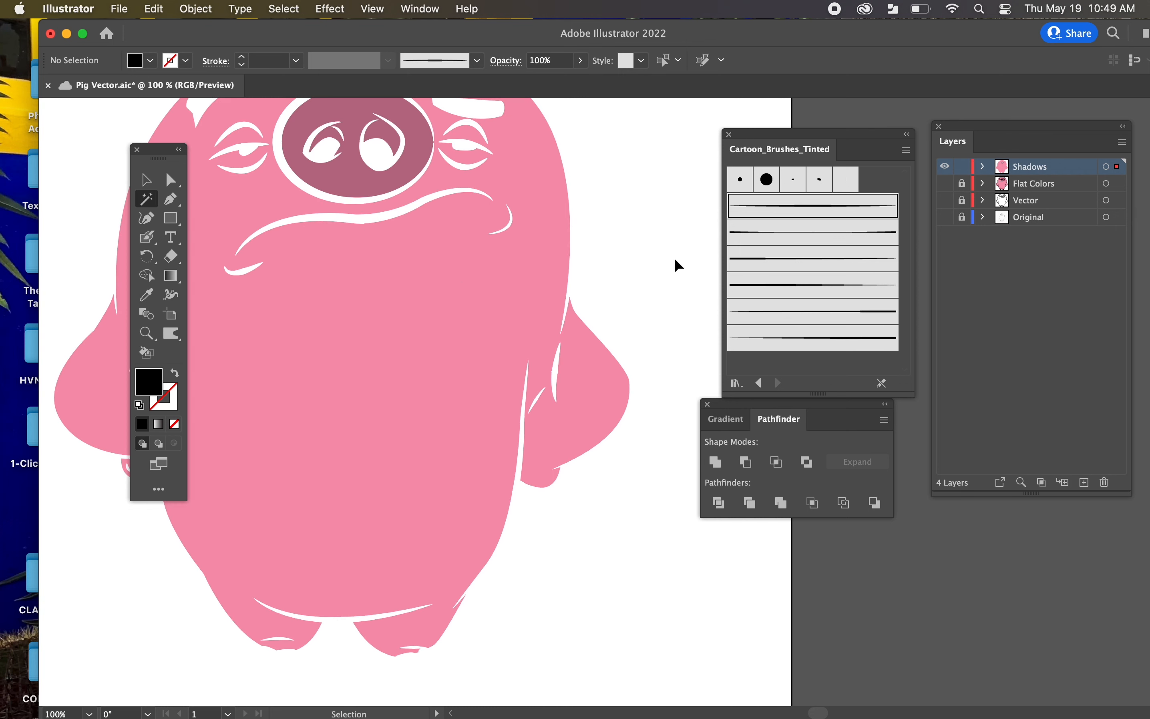
pyautogui.press('super+equal')
pyautogui.moveTo(646, 283); pyautogui.dragTo(606, 356)
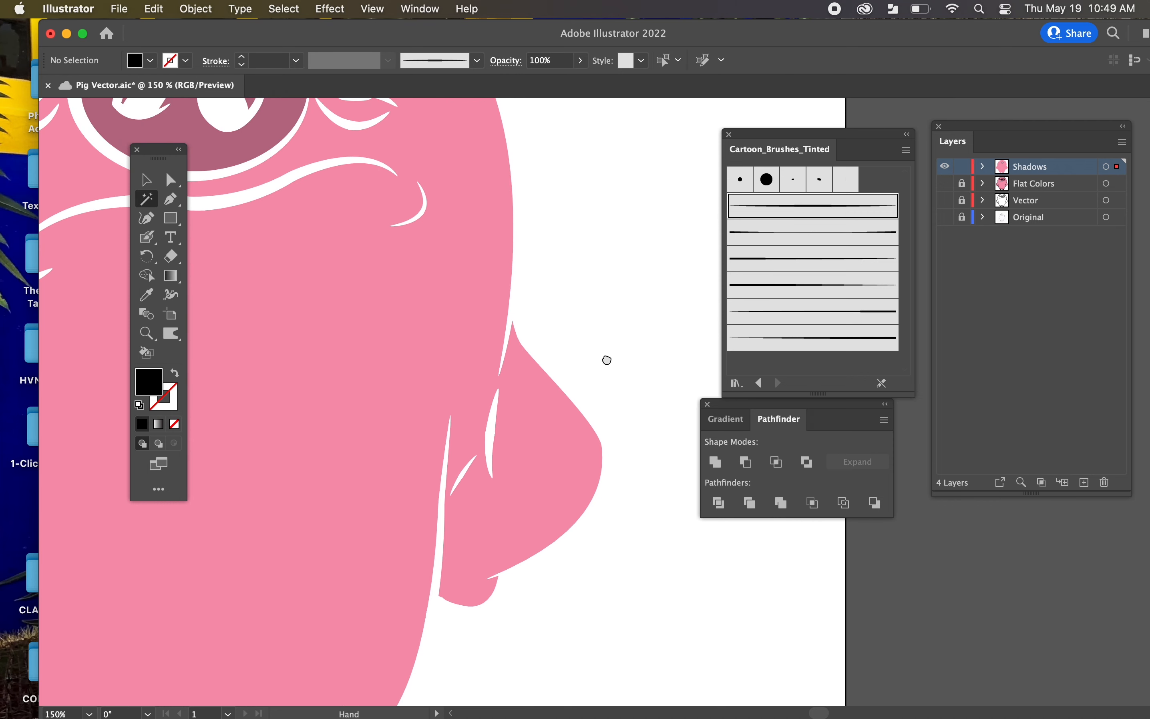
pyautogui.click(147, 180)
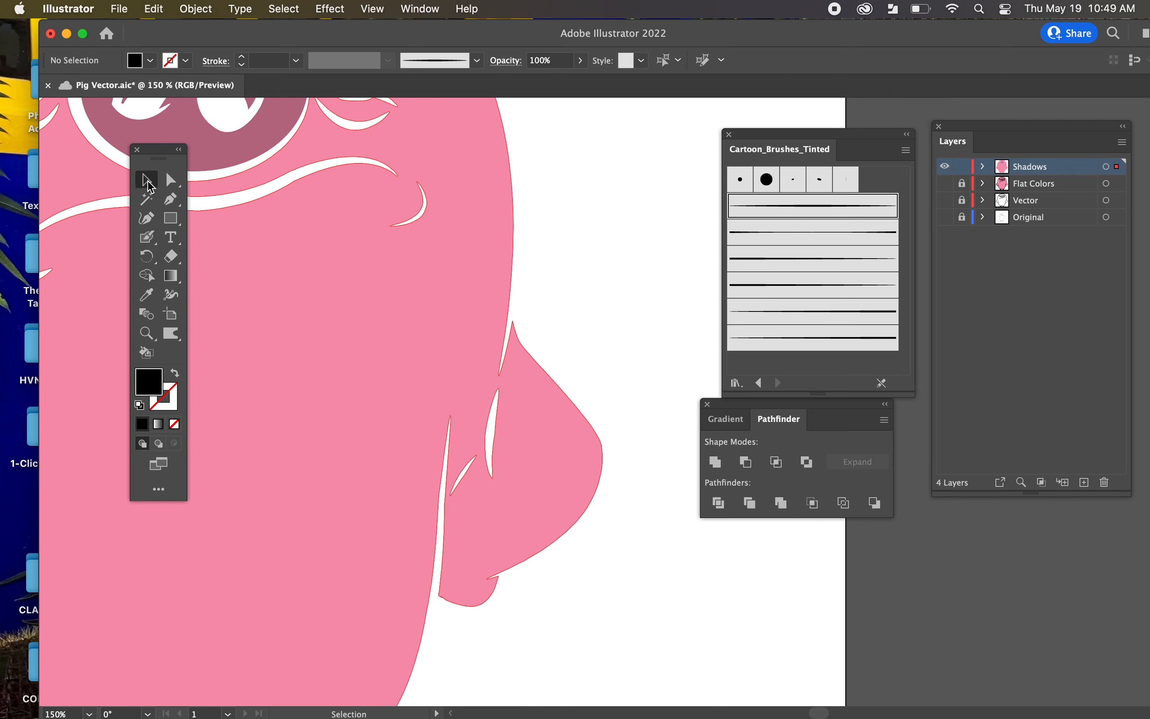
pyautogui.click(405, 395)
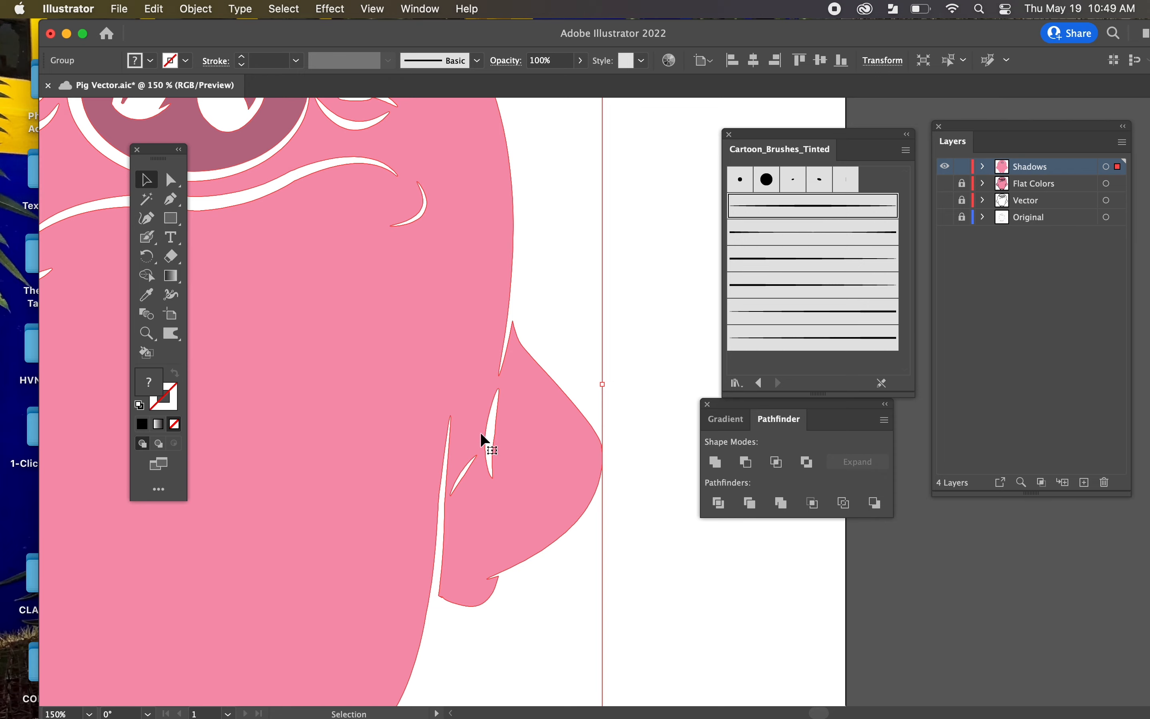
pyautogui.scroll(5, 406, 362)
pyautogui.hscroll(-4, 405, 362)
pyautogui.click(815, 566)
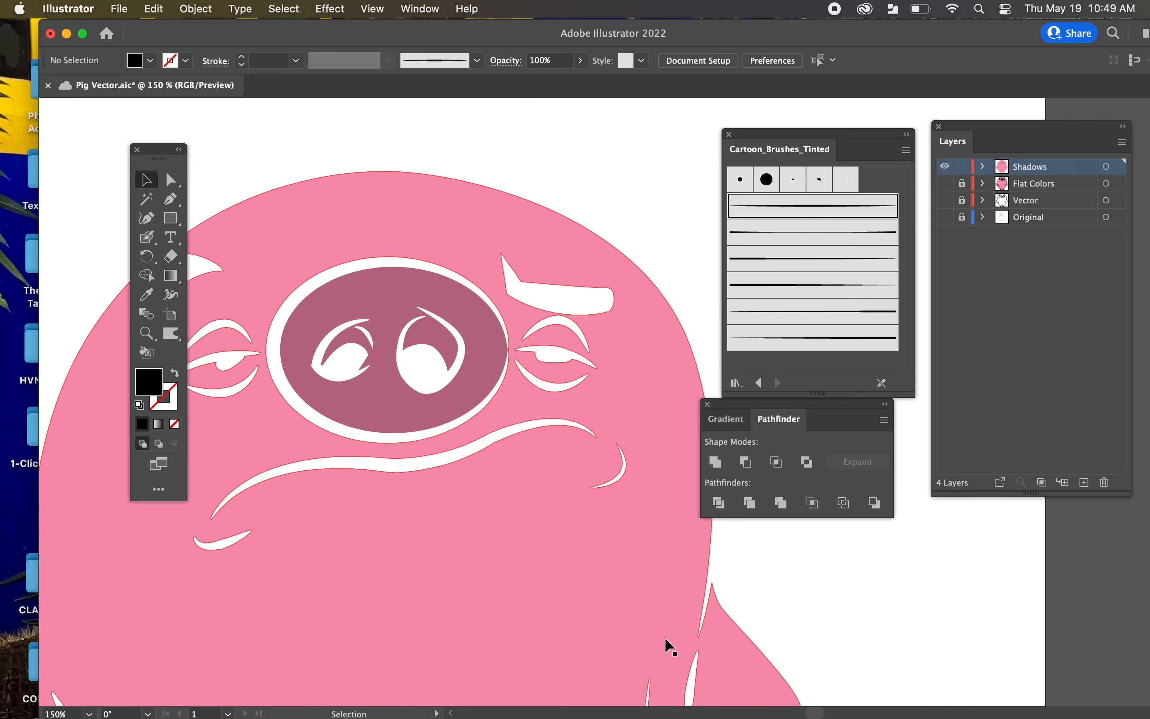
pyautogui.click(611, 641)
pyautogui.scroll(-7, 580, 544)
pyautogui.hscroll(5, 580, 545)
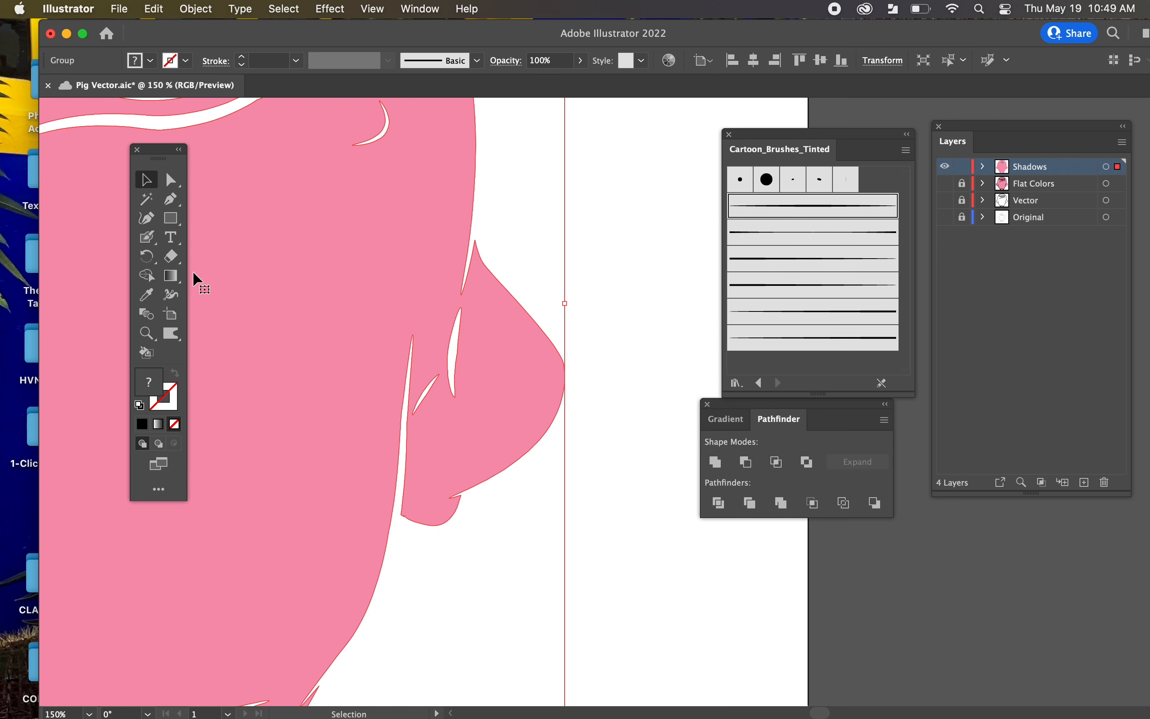
# Choose the Knife tool and briefly show the Flat Colors layer to compare the arm's fill with its black outlines
pyautogui.click(172, 256)
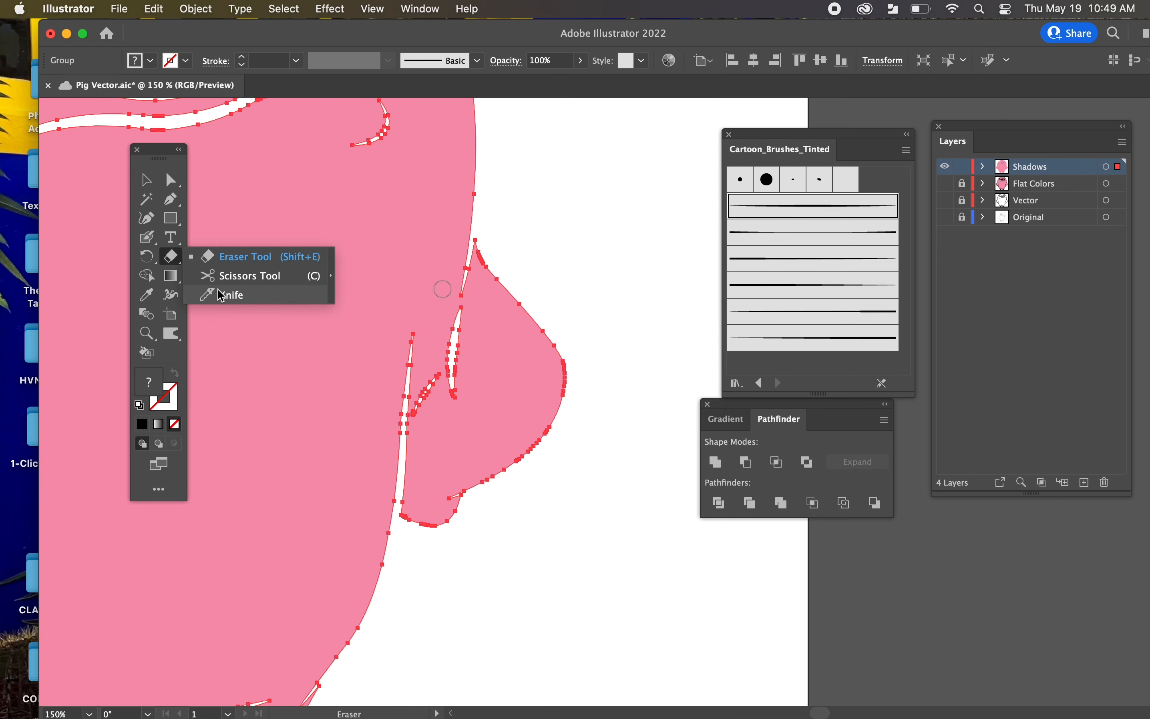
pyautogui.click(222, 296)
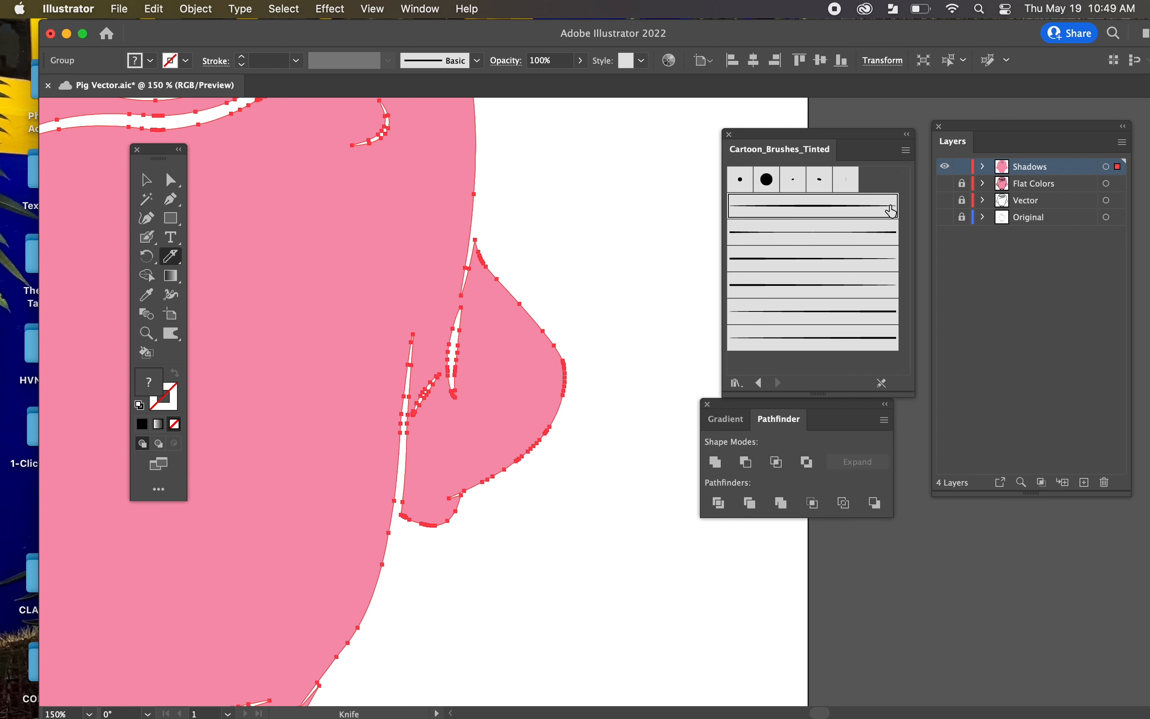
pyautogui.click(945, 185)
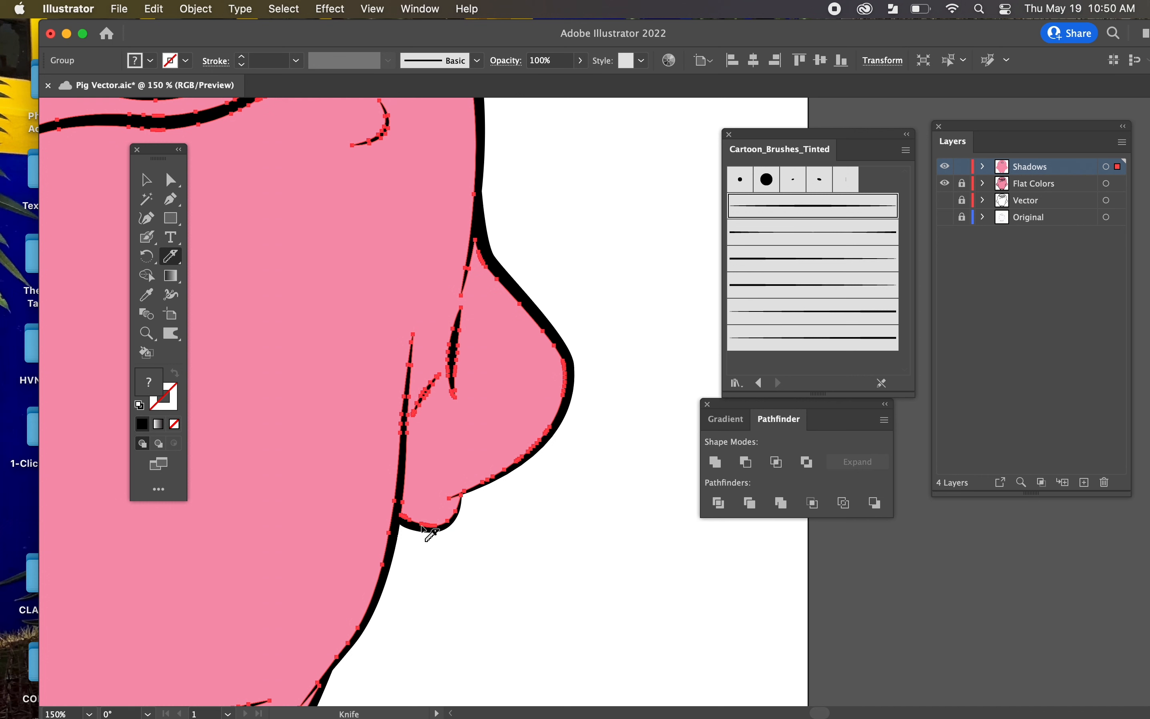
pyautogui.click(945, 185)
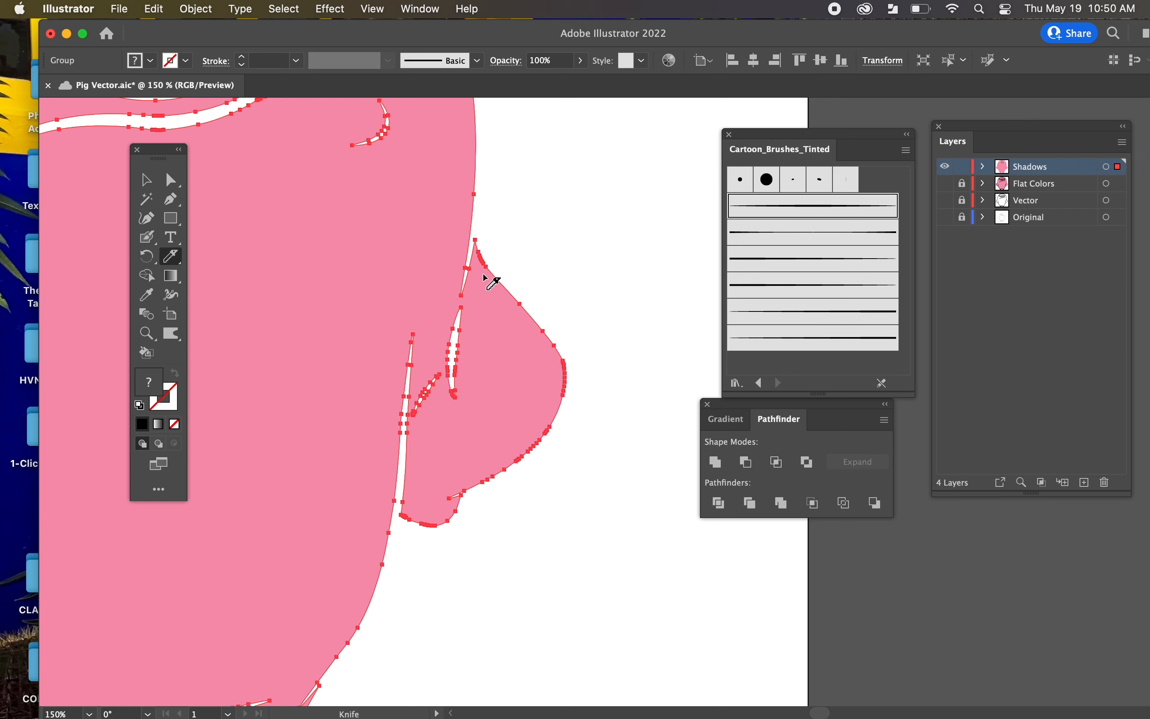
# Save the document and cut a shadow strip inside the outer edge of the right-hand arm and hand with the Knife
pyautogui.scroll(5, 490, 281)
pyautogui.press('super+equal')
pyautogui.moveTo(219, 352); pyautogui.dragTo(210, 497)
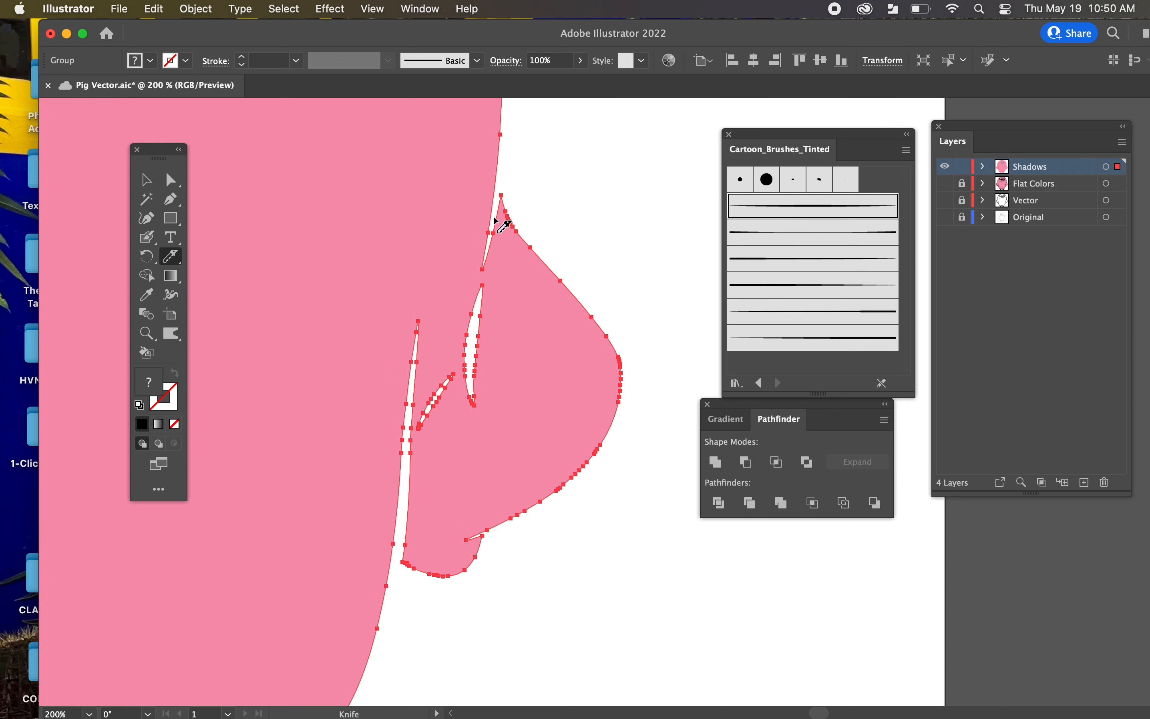
pyautogui.press('super+s')
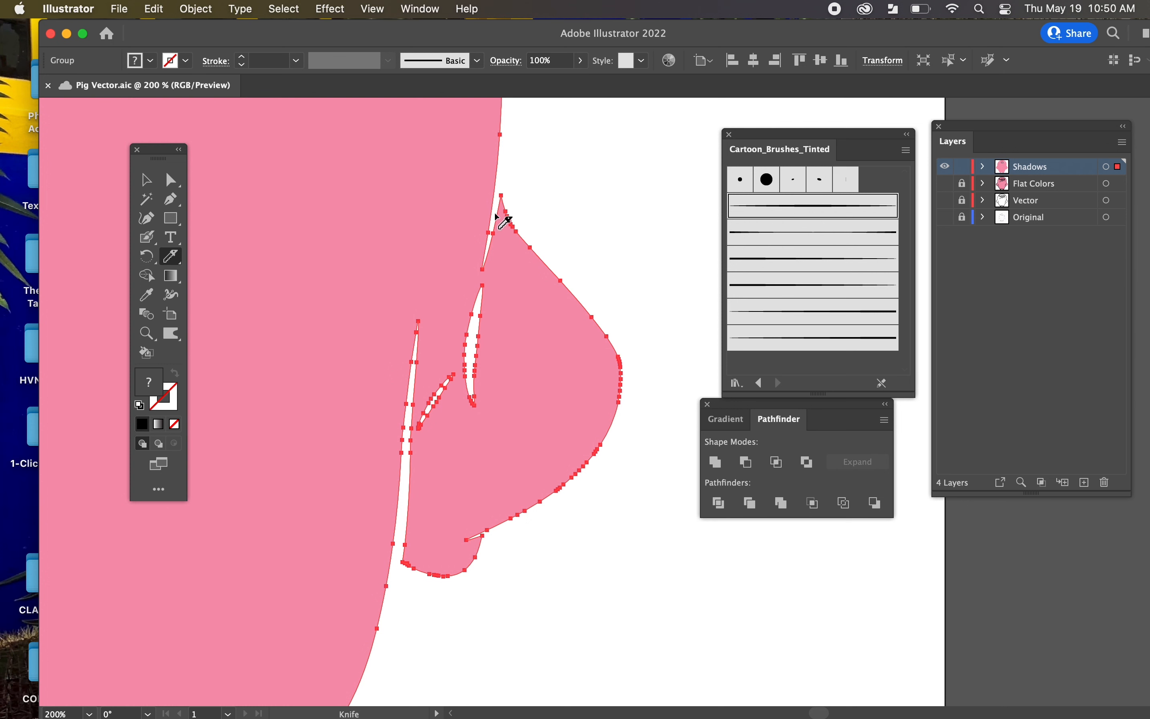
pyautogui.moveTo(495, 216); pyautogui.dragTo(613, 380)
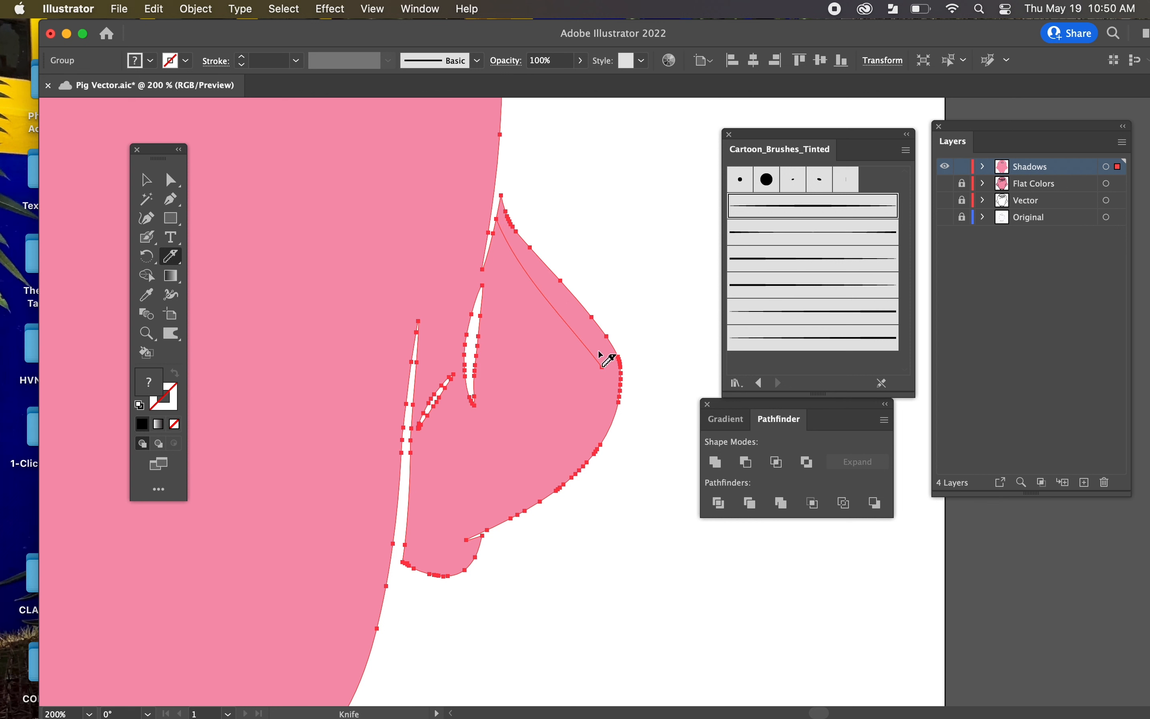
pyautogui.moveTo(597, 353)
pyautogui.mouseDown()
pyautogui.moveTo(596, 397)
pyautogui.moveTo(562, 462)
pyautogui.moveTo(450, 535)
pyautogui.moveTo(405, 544)
pyautogui.moveTo(451, 547)
pyautogui.moveTo(394, 545)
pyautogui.moveTo(412, 547)
pyautogui.mouseUp()
pyautogui.moveTo(601, 353)
pyautogui.mouseDown()
pyautogui.moveTo(585, 404)
pyautogui.moveTo(532, 489)
pyautogui.moveTo(451, 541)
pyautogui.moveTo(448, 563)
pyautogui.moveTo(398, 549)
pyautogui.mouseUp()
pyautogui.moveTo(398, 549); pyautogui.dragTo(397, 550)
# Select only the cut strip along the arm's outer edge, move it away from the arm as a test and undo the move
pyautogui.click(145, 180)
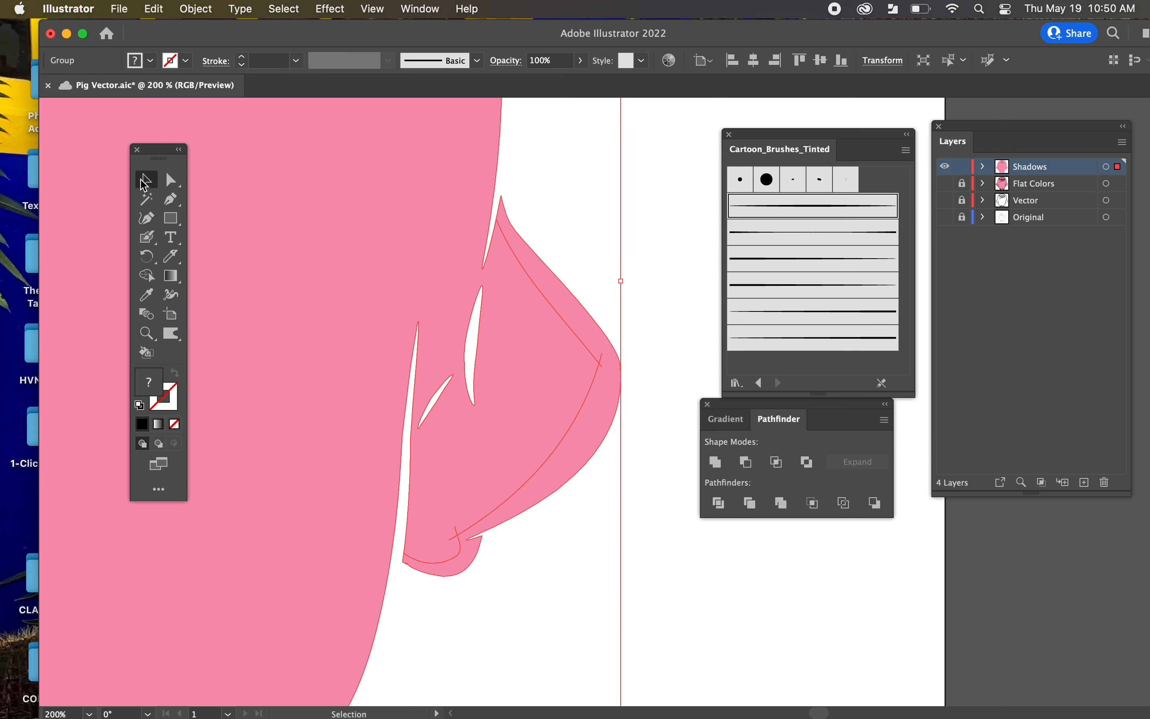
pyautogui.click(691, 565)
pyautogui.click(580, 453)
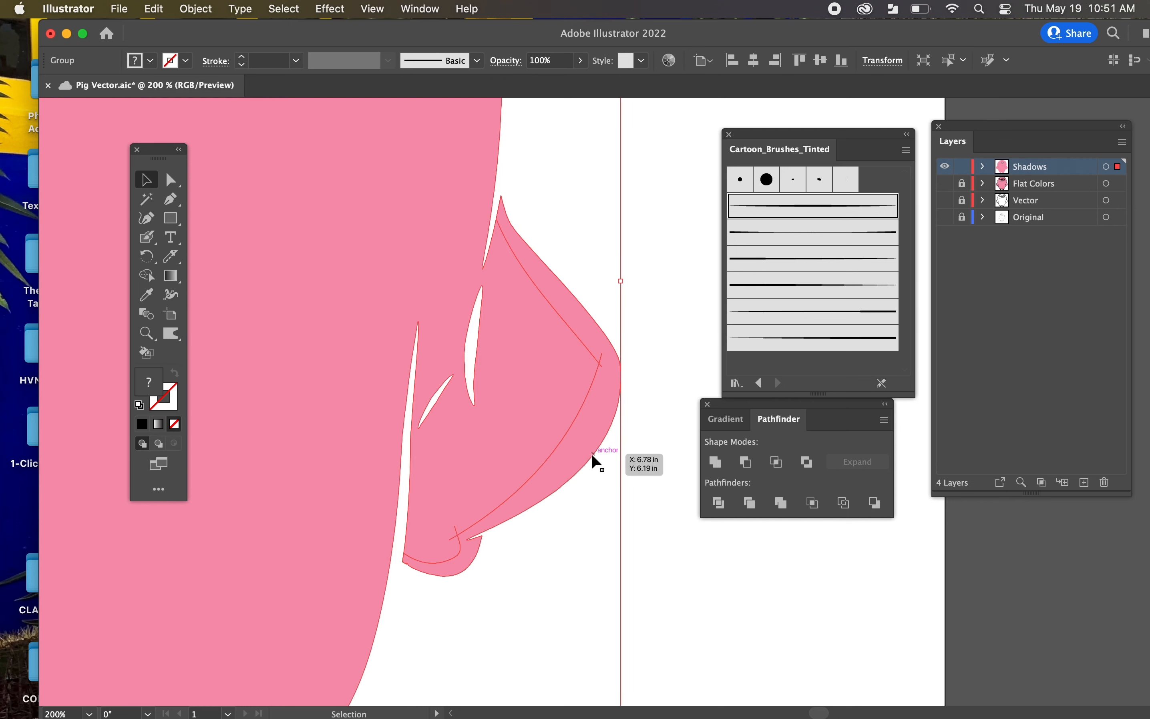
pyautogui.press('a')
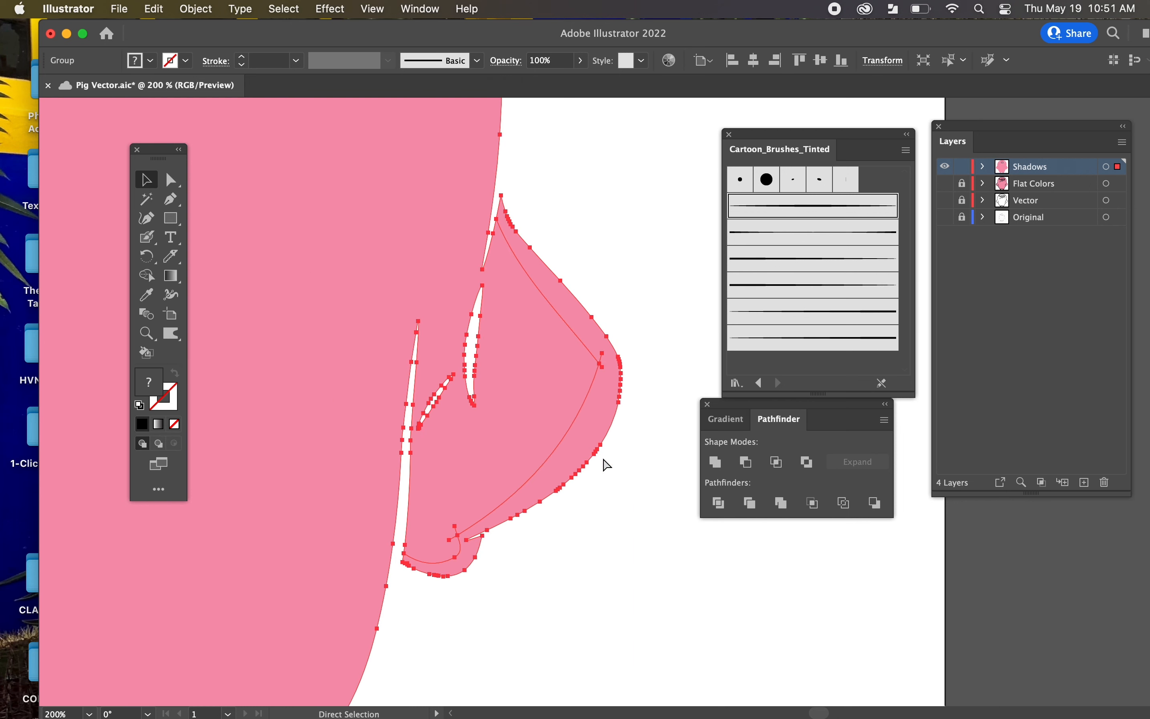
pyautogui.click(663, 497)
pyautogui.click(585, 465)
pyautogui.click(171, 185)
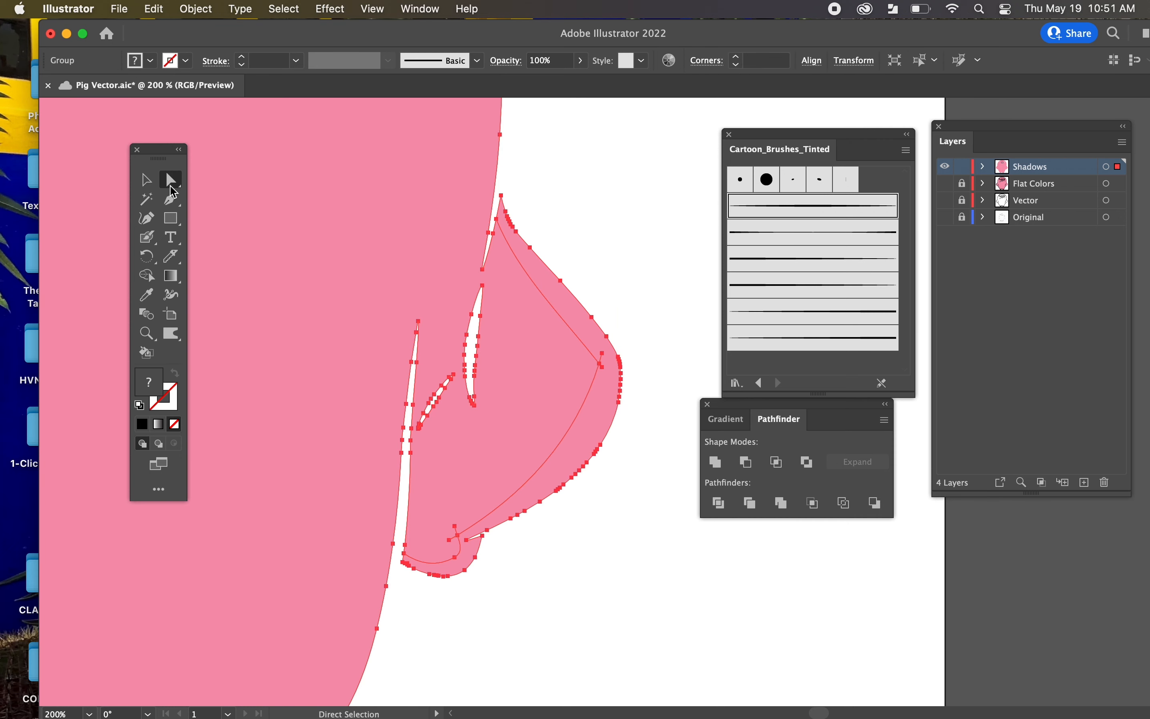
pyautogui.click(651, 545)
pyautogui.moveTo(582, 432); pyautogui.dragTo(638, 468)
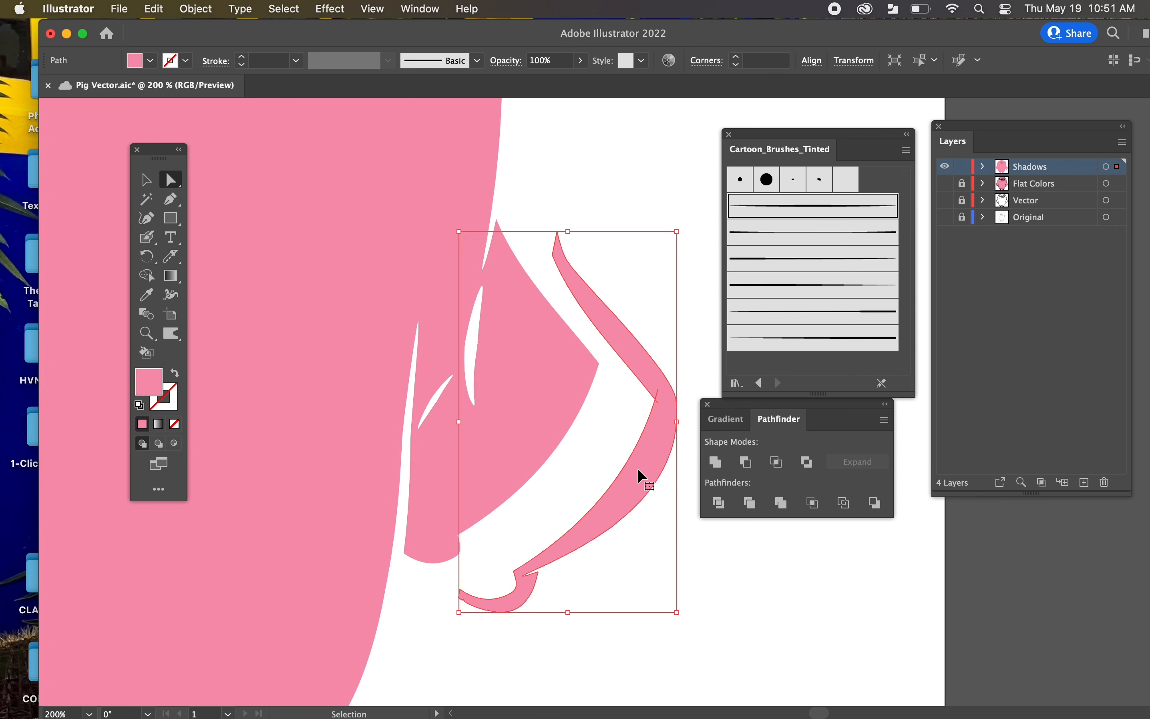
pyautogui.press('super+z')
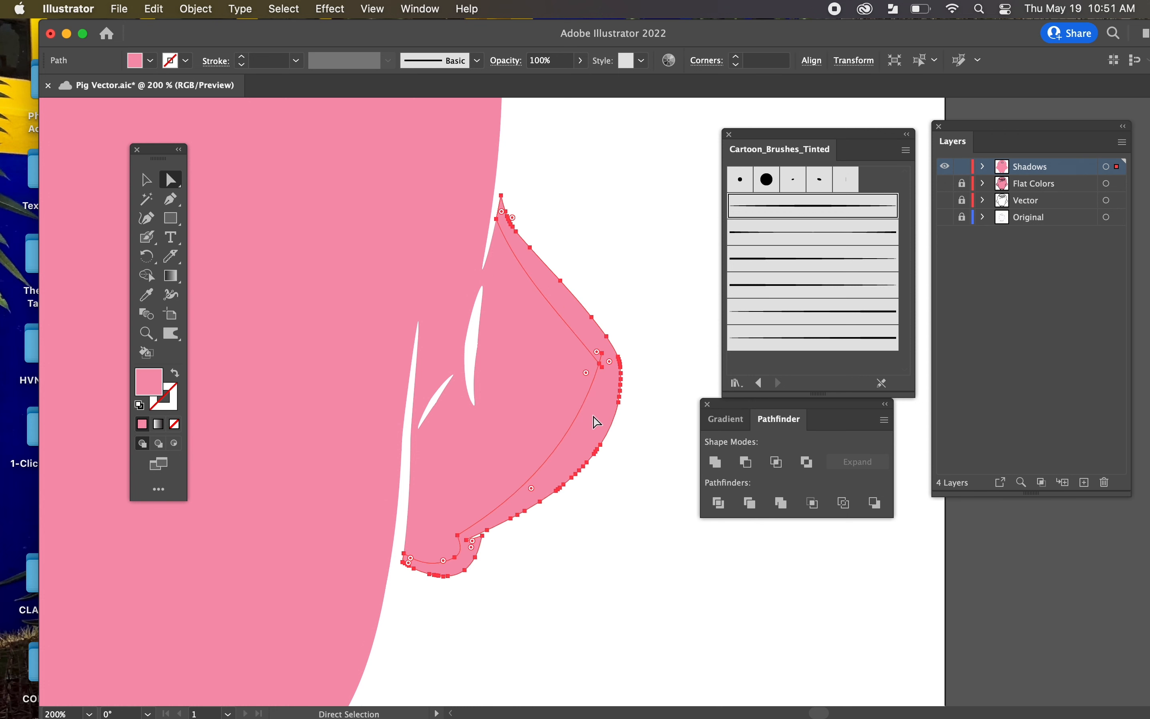
# Show the Flat Colors layer, fill the arm's cut strip with a darker, dusky pink and deselect it
pyautogui.click(945, 186)
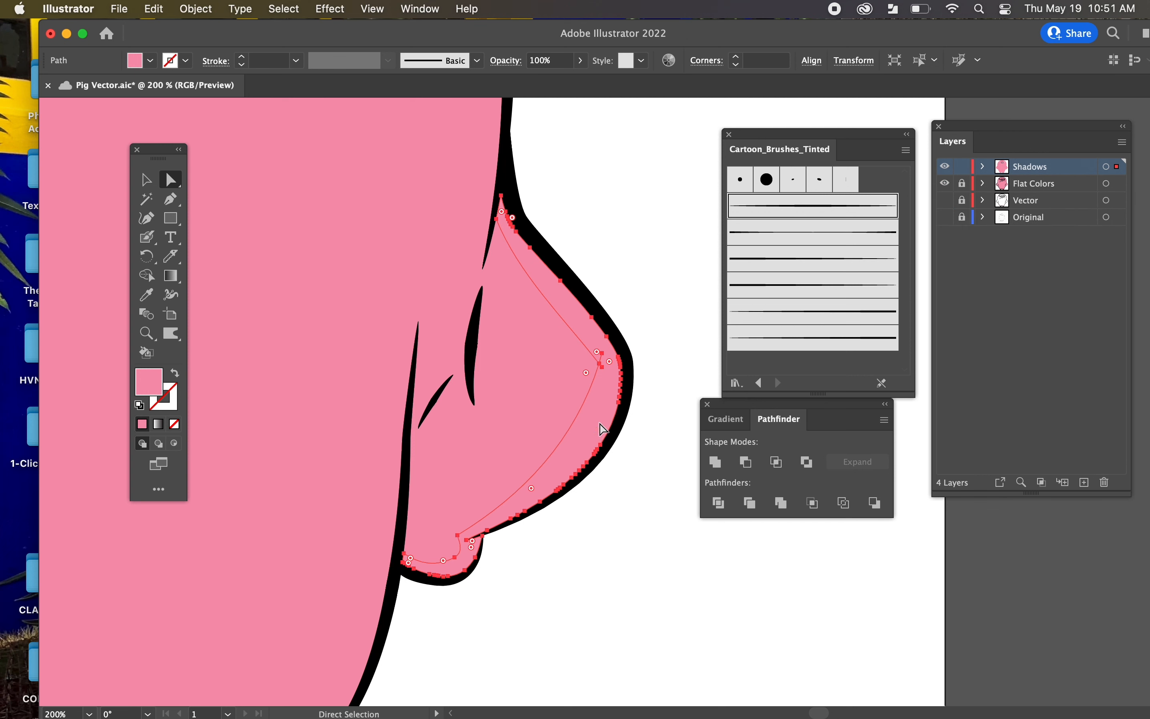
pyautogui.doubleClick(155, 387)
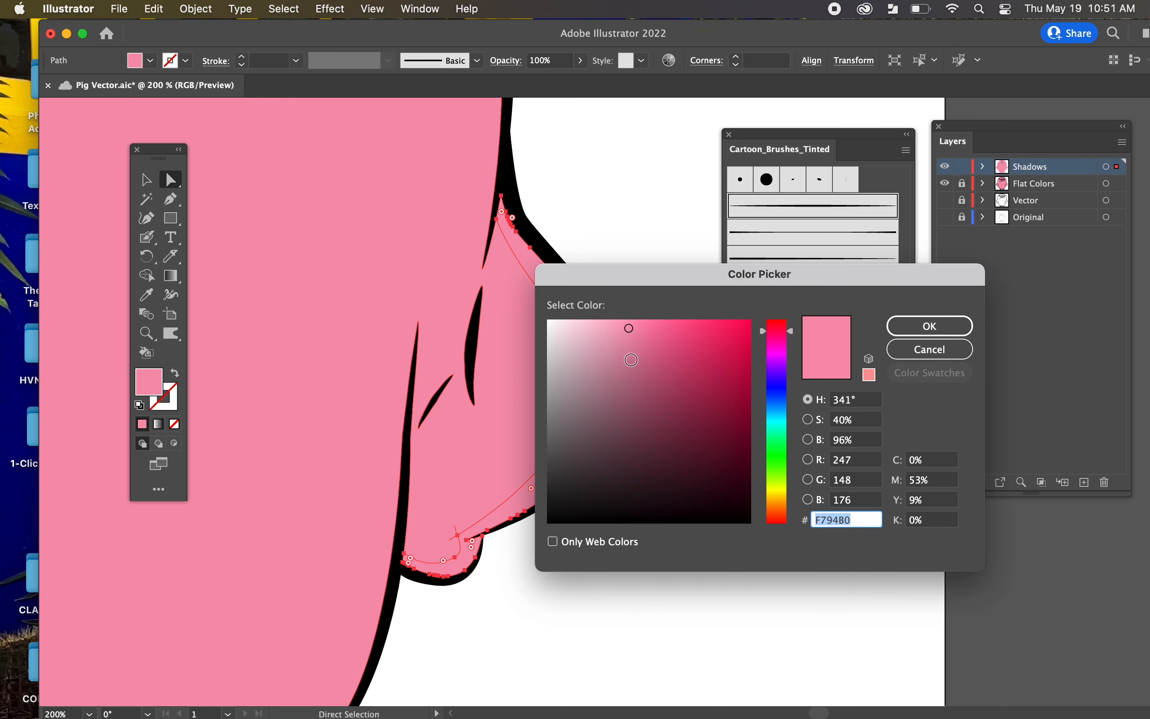
pyautogui.click(631, 370)
pyautogui.click(930, 326)
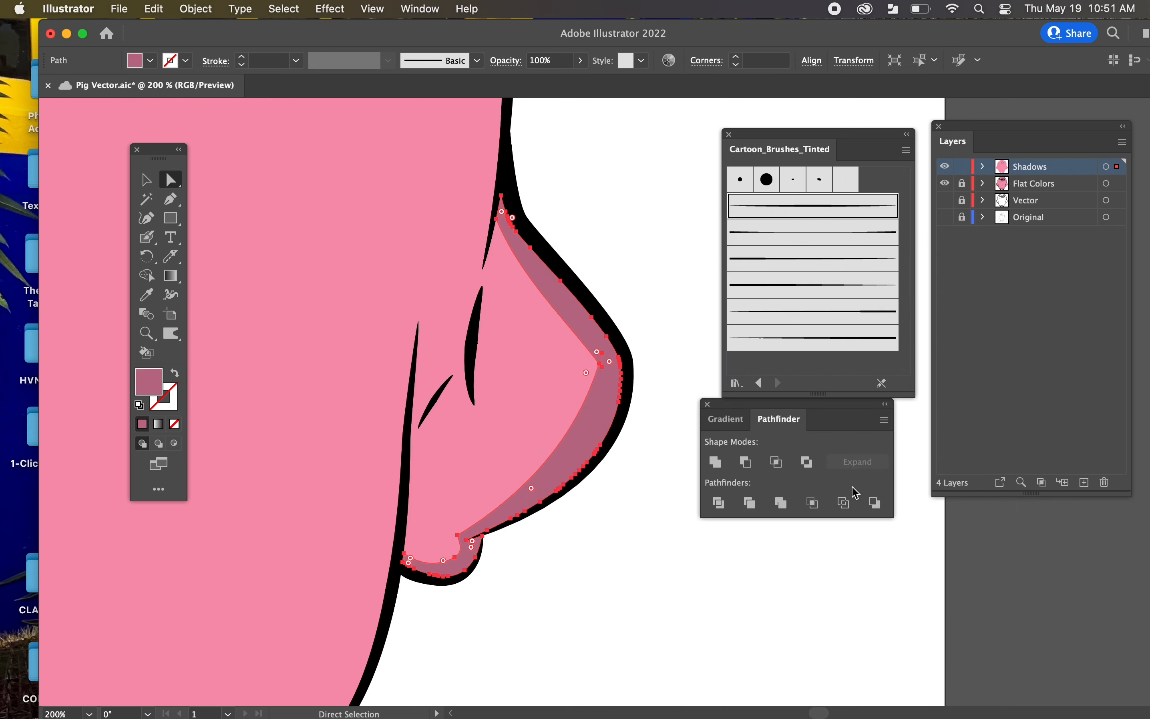
pyautogui.click(147, 179)
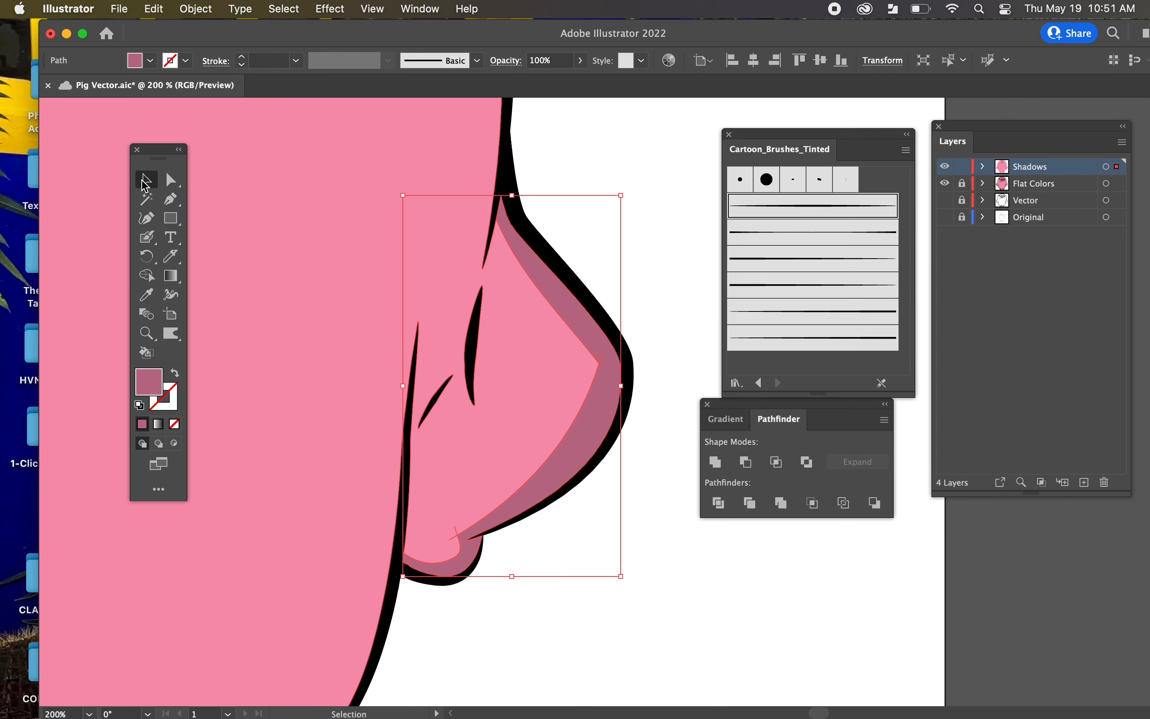
pyautogui.click(695, 593)
# Examine the shaded arm on the whole pig, and the snout and mouth area up close
pyautogui.press('super+0')
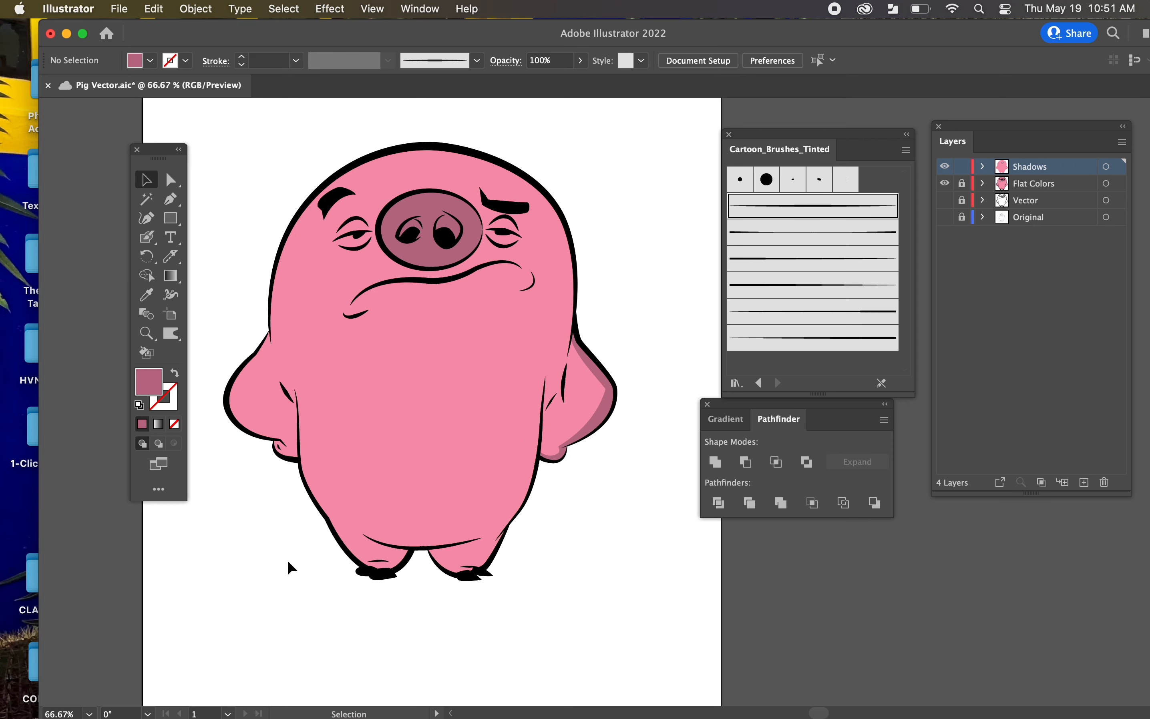
pyautogui.press('super+equal')
pyautogui.press('super+equal')
pyautogui.press('super+equal')
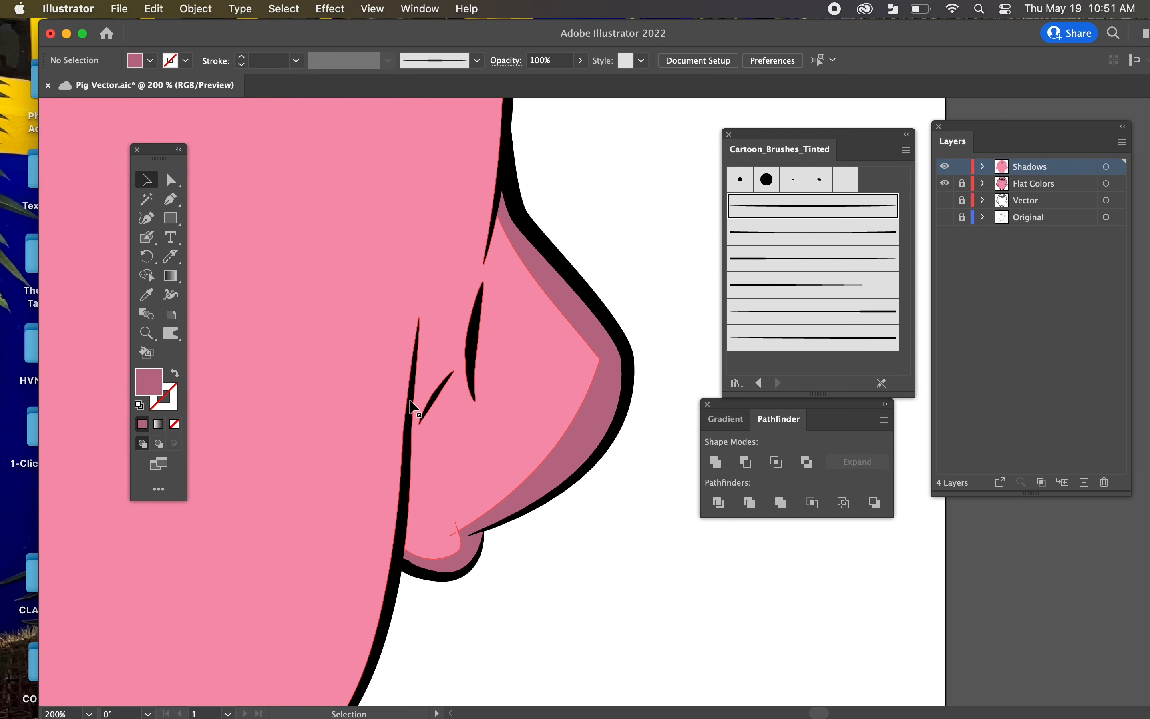
pyautogui.scroll(10, 380, 257)
pyautogui.hscroll(-10, 380, 257)
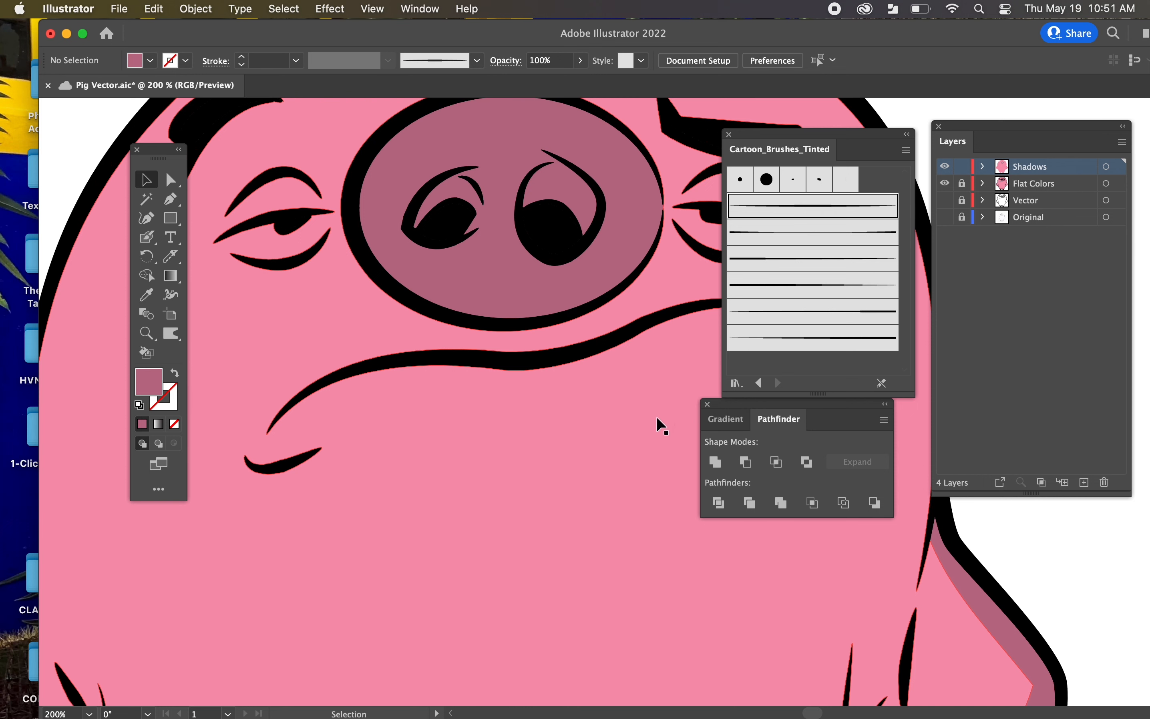
pyautogui.scroll(3, 662, 426)
pyautogui.hscroll(4, 662, 425)
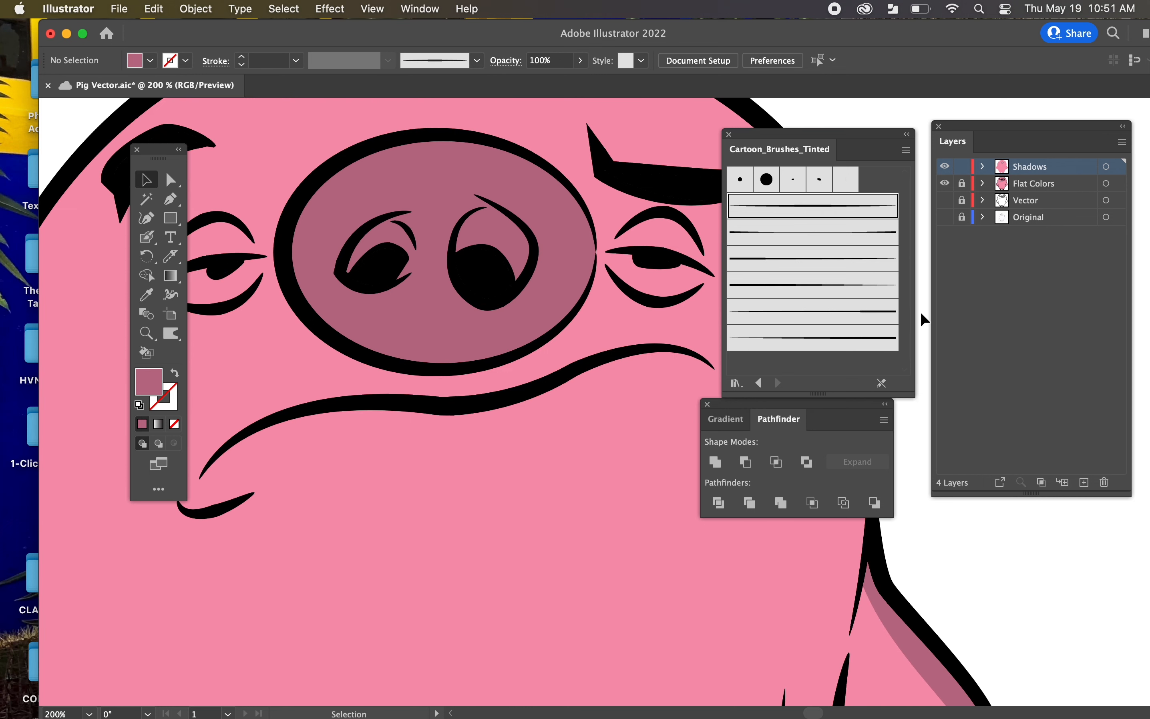
# Hide the Flat Colors layer and paint a thick, wavy dark pink shadow beneath the mouth with an enlarged Blob Brush
pyautogui.click(945, 183)
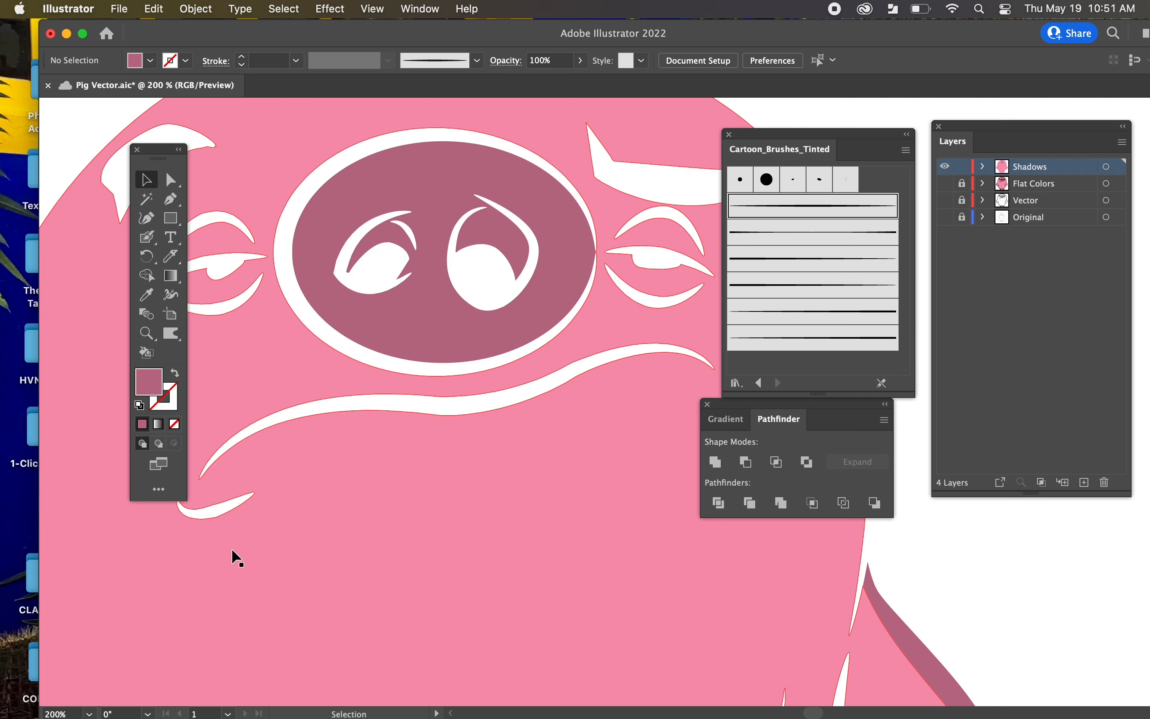
pyautogui.scroll(-5, 559, 464)
pyautogui.hscroll(-5, 559, 464)
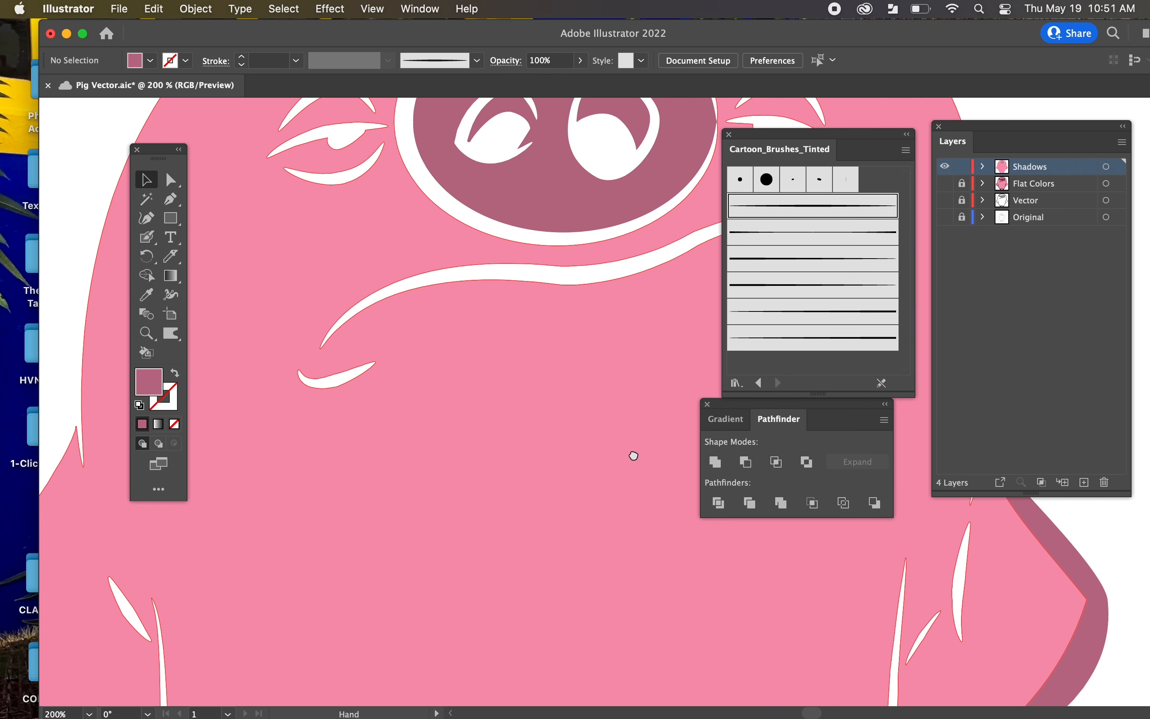
pyautogui.moveTo(650, 394); pyautogui.dragTo(395, 437)
pyautogui.hscroll(-4, 423, 503)
pyautogui.scroll(-1, 424, 504)
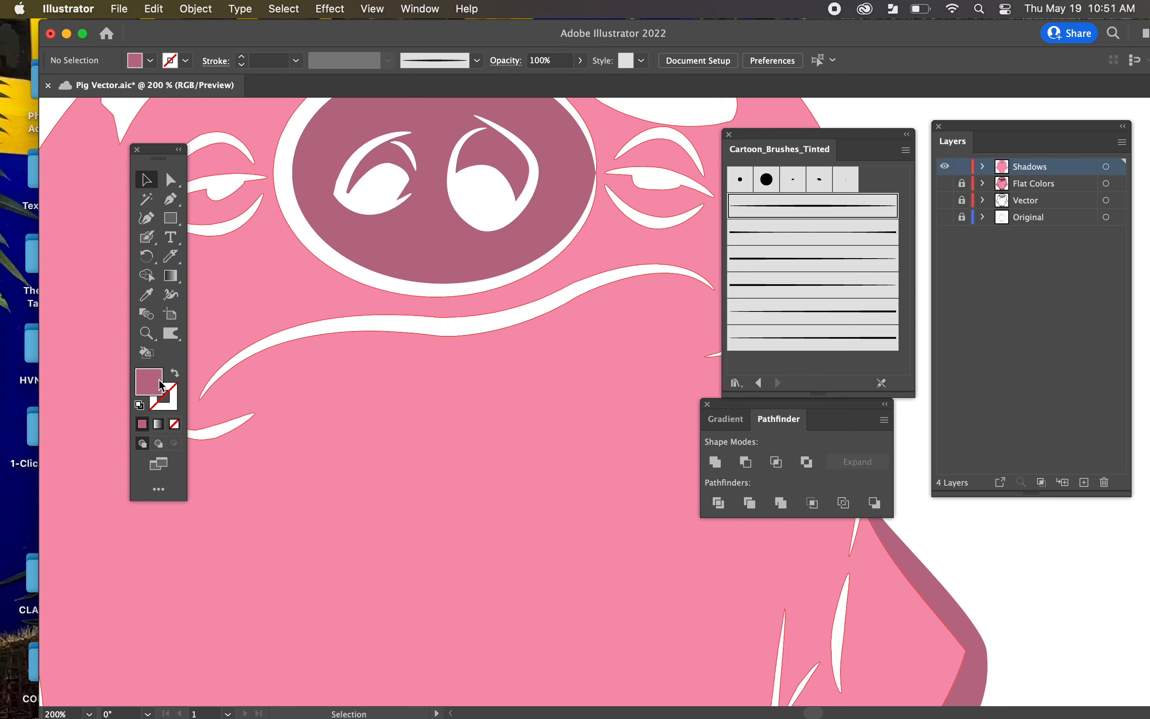
pyautogui.press('i')
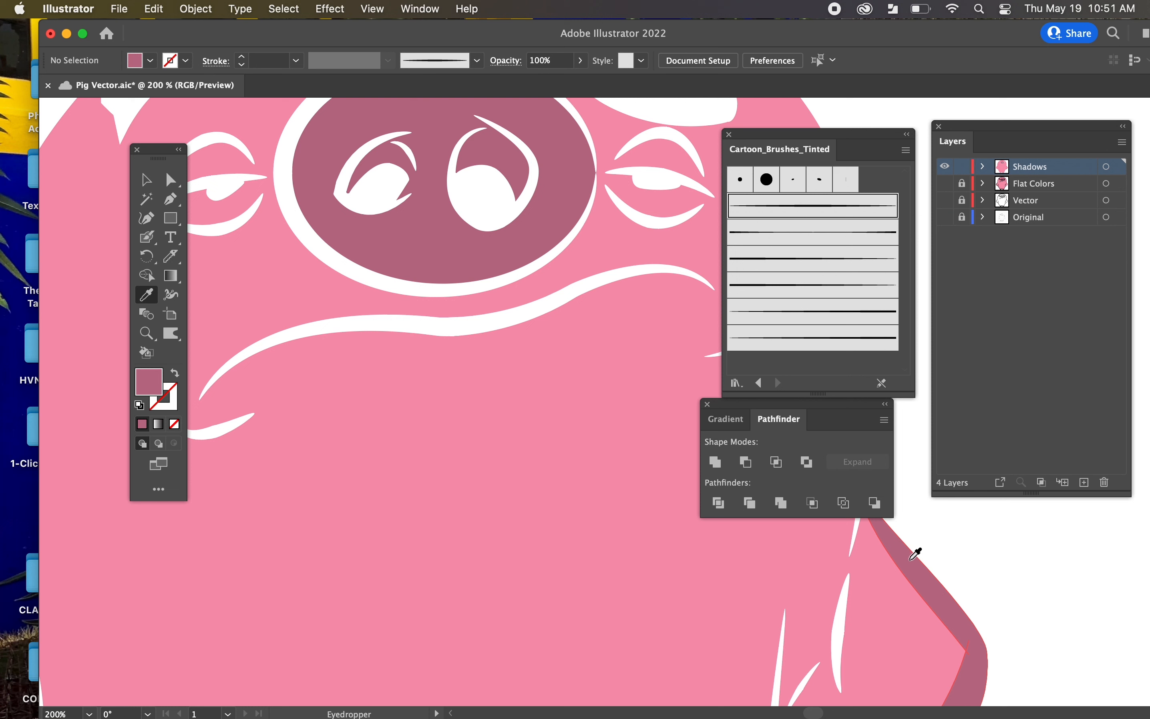
pyautogui.hotkey('shift', 'b')
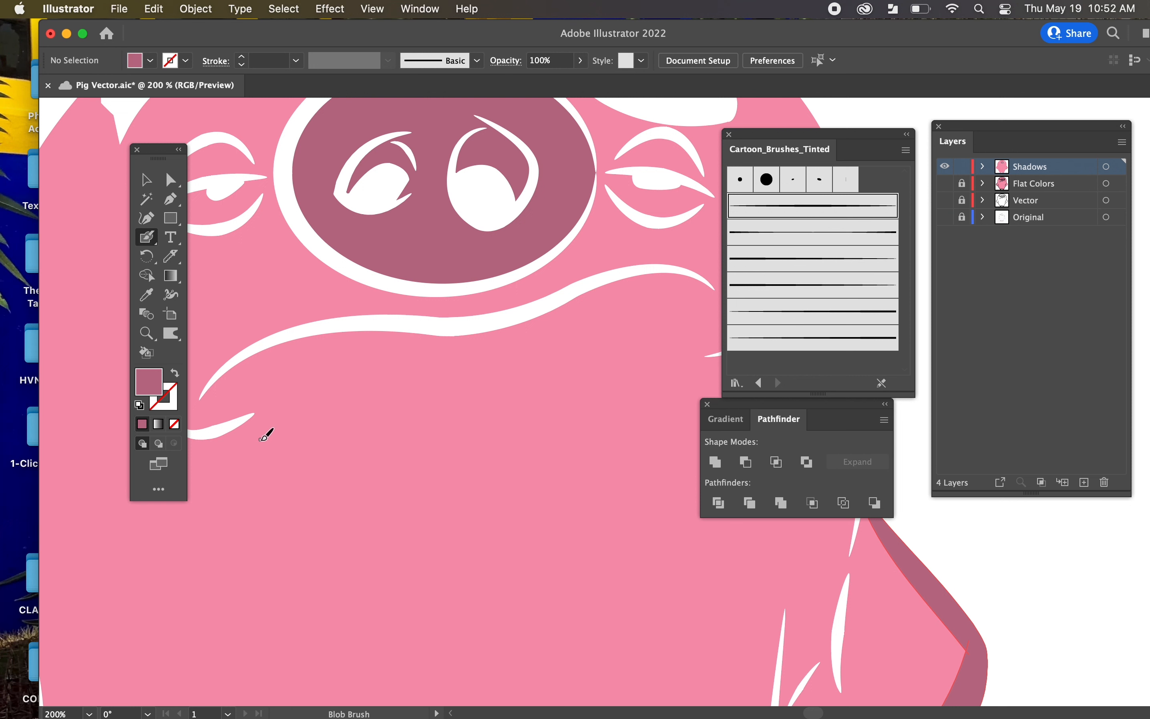
pyautogui.press(']')
pyautogui.press(']')
pyautogui.press(']')
pyautogui.press(']')
pyautogui.click(233, 459)
pyautogui.moveTo(232, 459)
pyautogui.mouseDown()
pyautogui.moveTo(382, 400)
pyautogui.moveTo(600, 376)
pyautogui.moveTo(735, 387)
pyautogui.mouseUp()
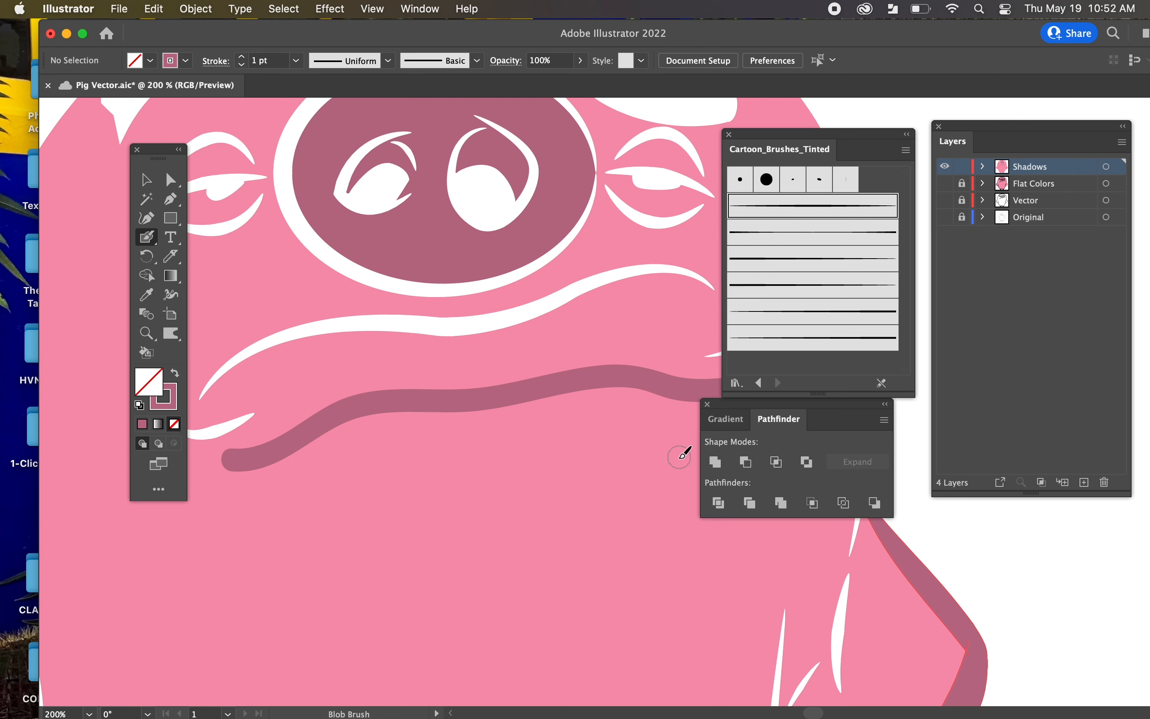
pyautogui.hscroll(5, 620, 473)
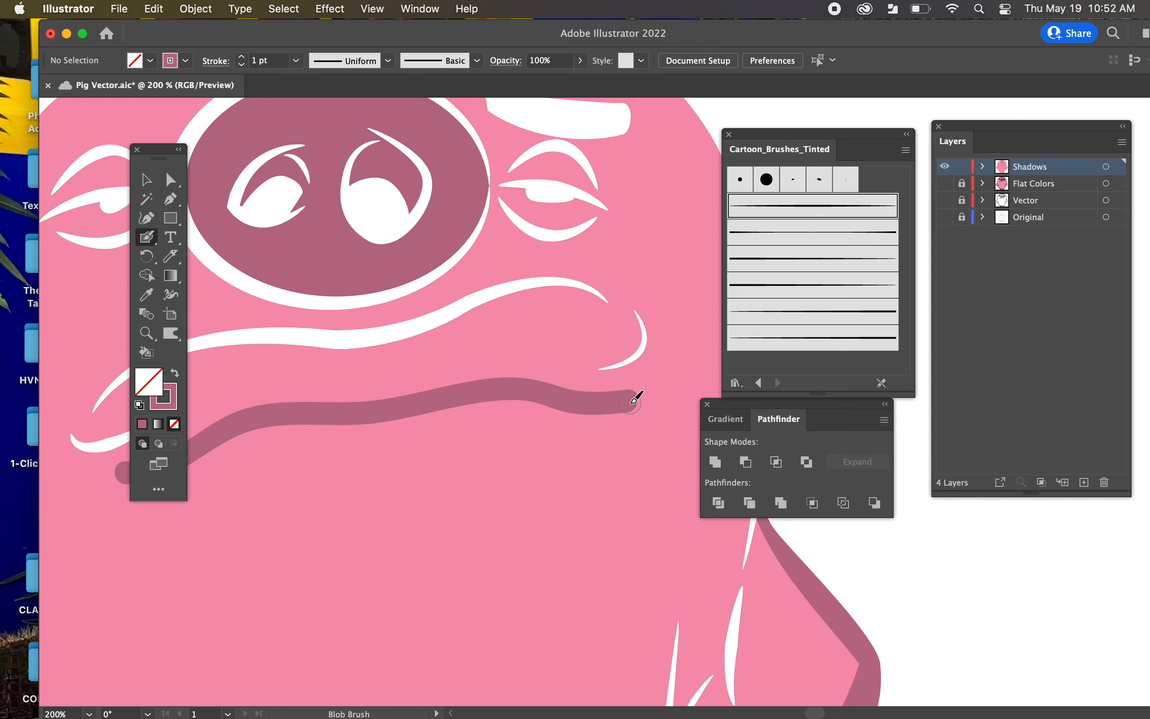
pyautogui.moveTo(633, 401)
pyautogui.mouseDown()
pyautogui.moveTo(501, 394)
pyautogui.moveTo(261, 422)
pyautogui.mouseUp()
pyautogui.click(146, 179)
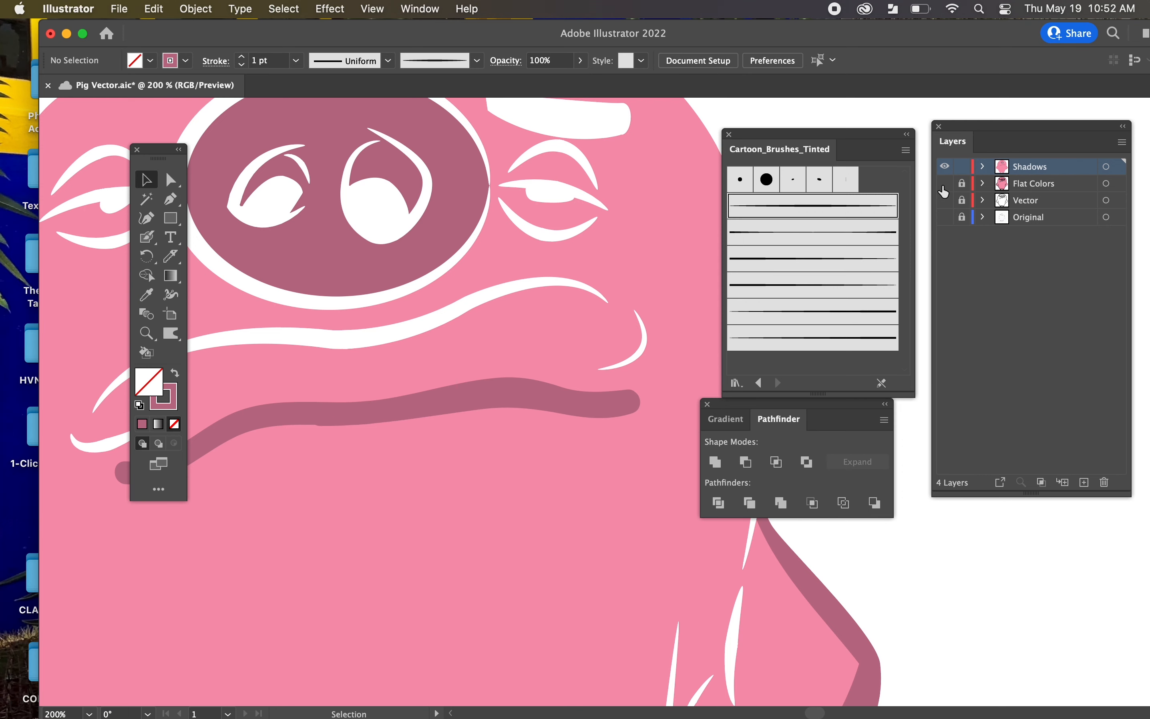
# Show the Flat Colors layer to judge the painted mouth shadow on the whole pig, and remove that shadow
pyautogui.click(944, 184)
pyautogui.press('super+minus')
pyautogui.press('super+minus')
pyautogui.press('super+minus')
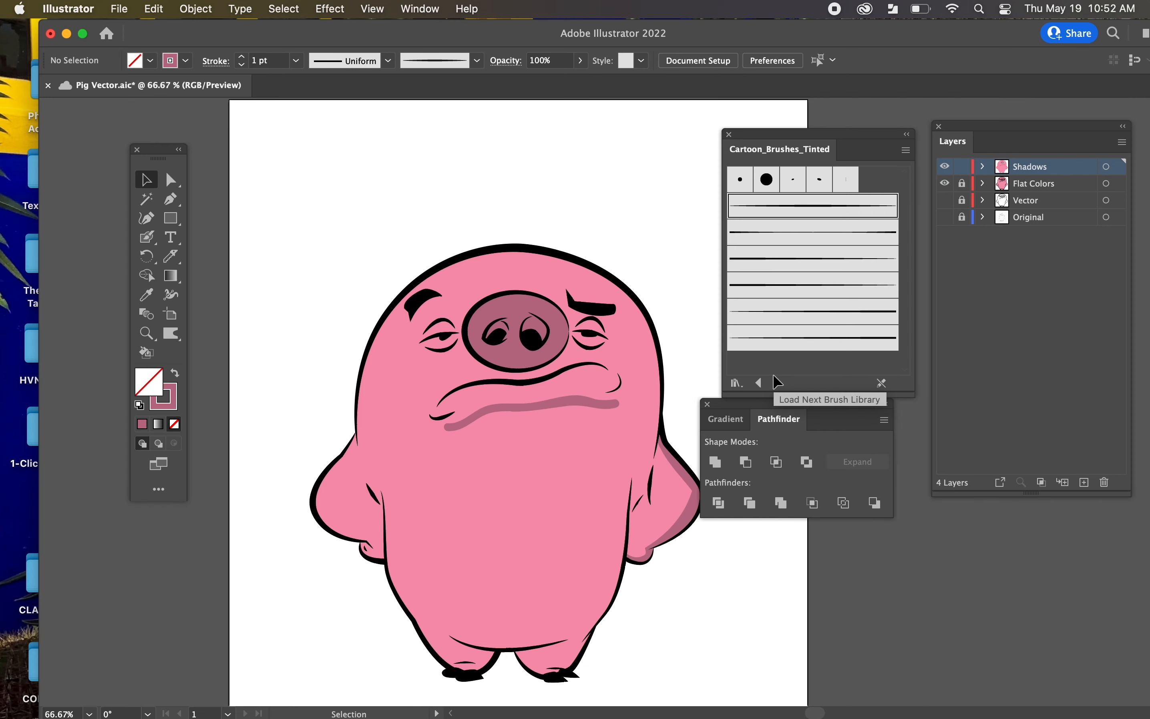
pyautogui.moveTo(604, 404); pyautogui.dragTo(552, 411)
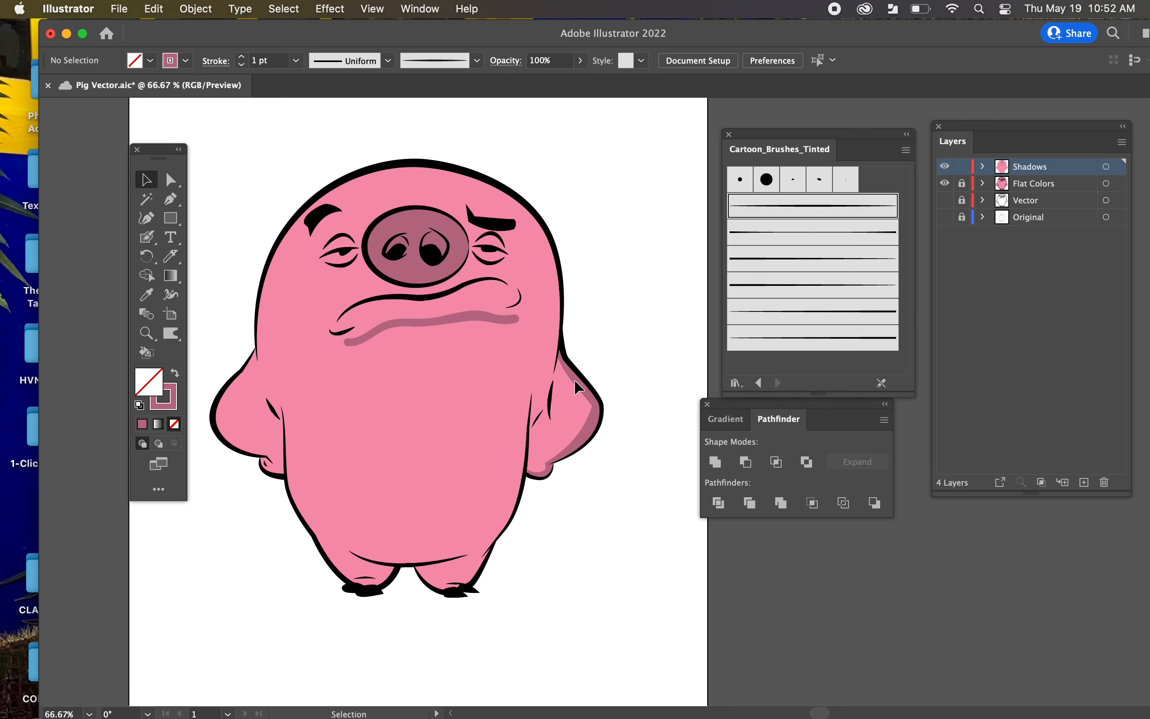
pyautogui.click(453, 326)
pyautogui.press('Delete')
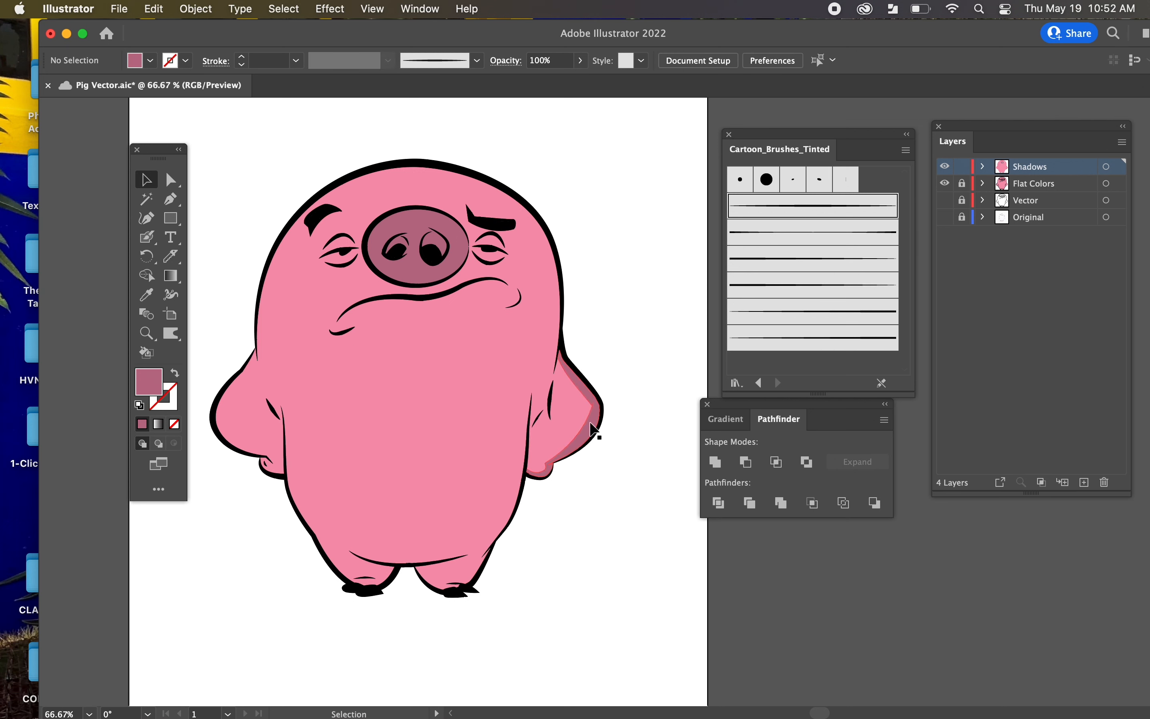
# Hide the Flat Colors layer and select the dark pink shadow strip on the right-hand arm
pyautogui.click(945, 184)
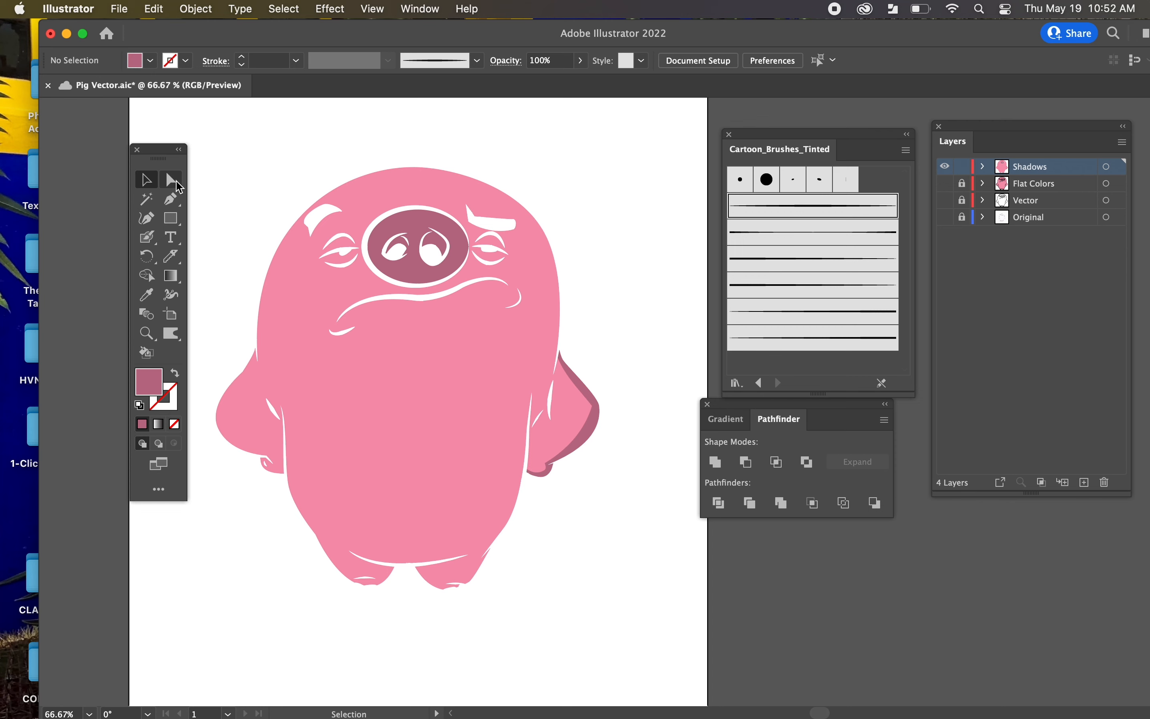
pyautogui.click(175, 181)
pyautogui.click(590, 450)
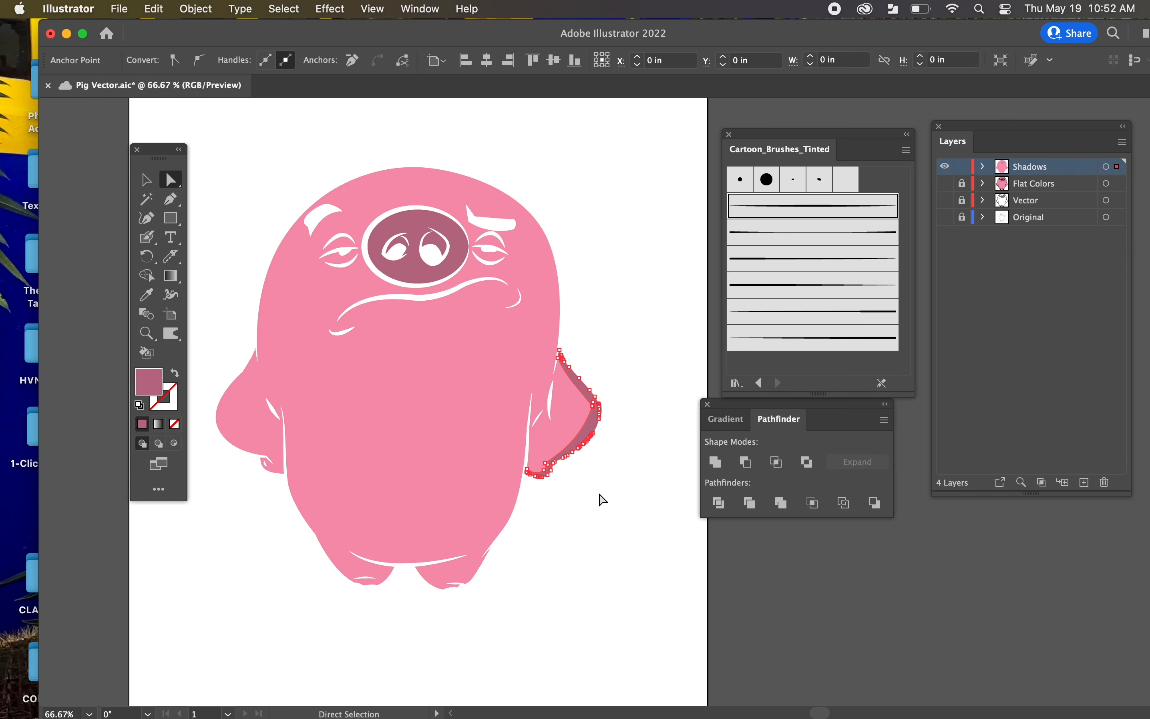
pyautogui.click(595, 430)
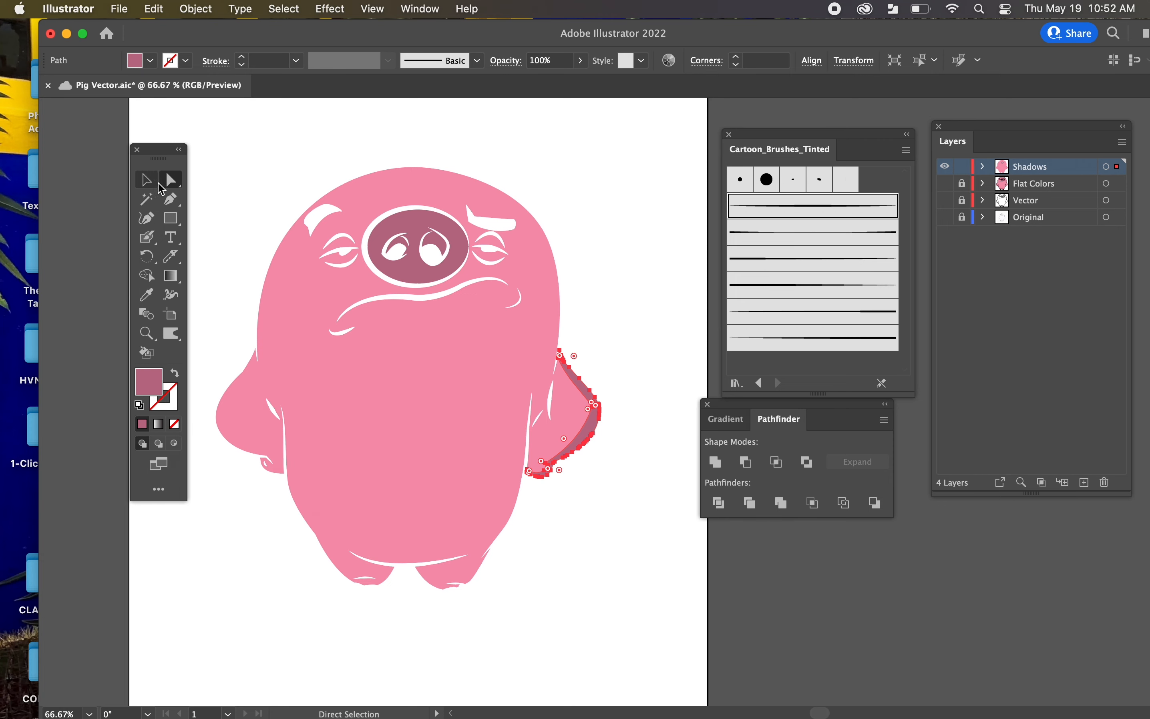
# Deselect the arm's shadow strip and show the Flat Colors layer to view the shading on the whole pig
pyautogui.click(231, 160)
pyautogui.click(945, 183)
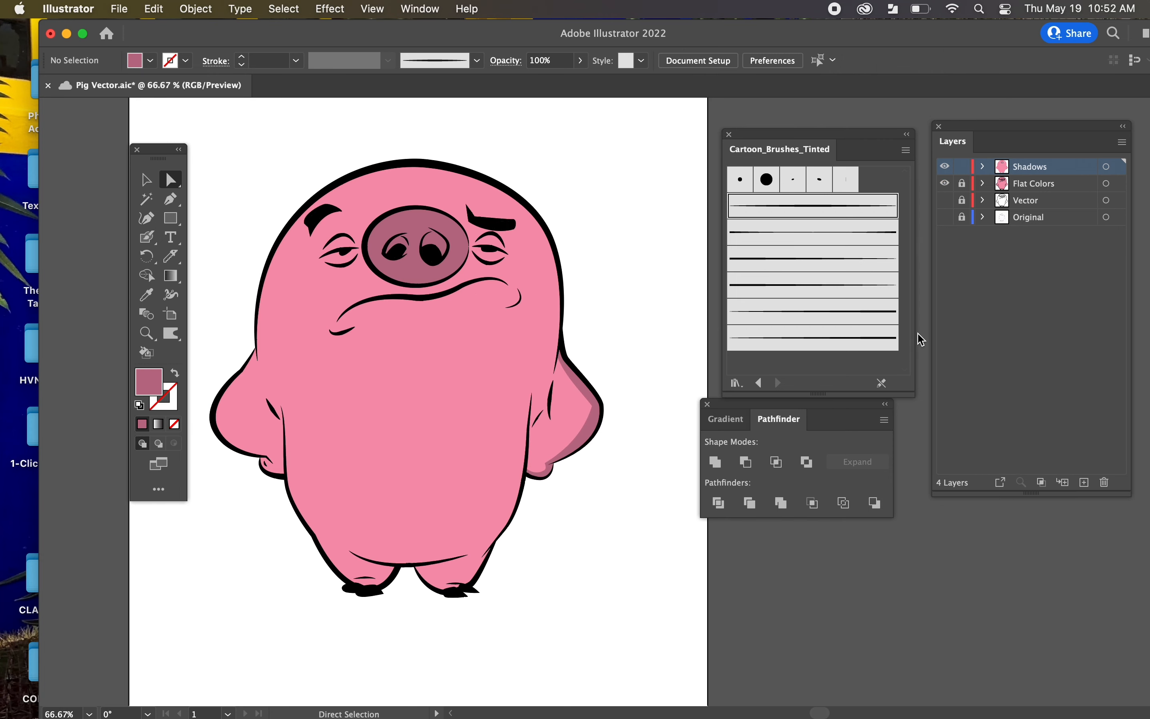
pyautogui.click(147, 182)
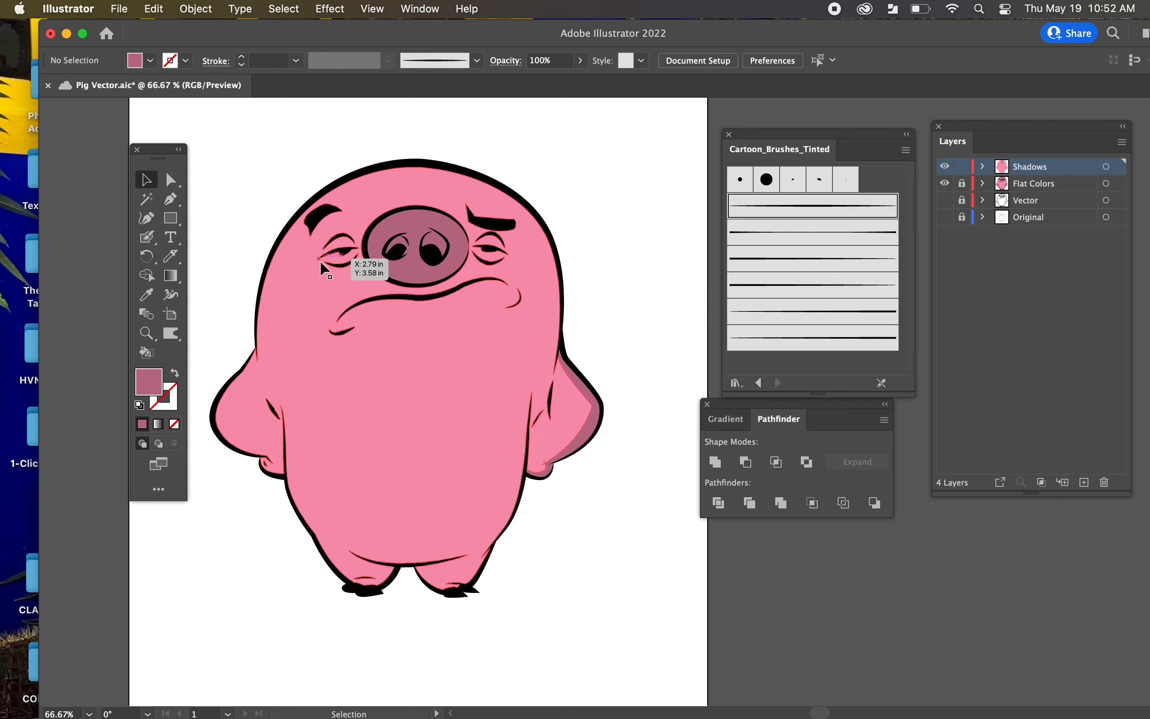
pyautogui.moveTo(244, 170); pyautogui.dragTo(623, 602)
pyautogui.click(617, 635)
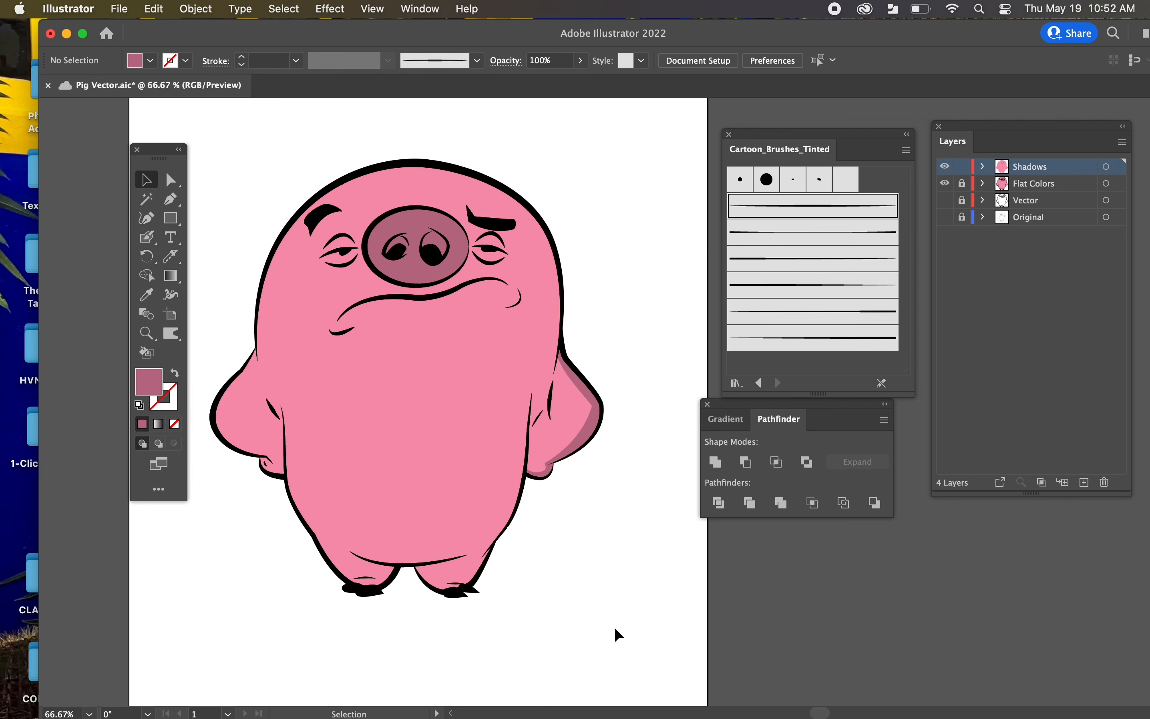
pyautogui.moveTo(546, 558); pyautogui.dragTo(594, 569)
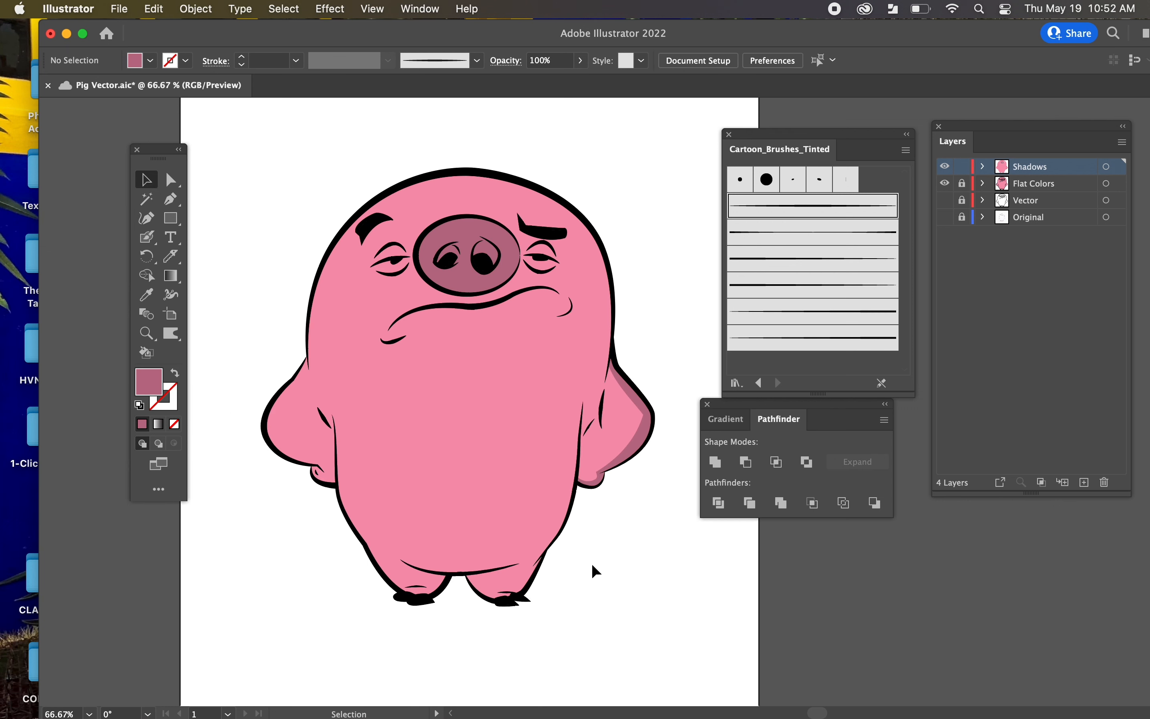
pyautogui.click(505, 404)
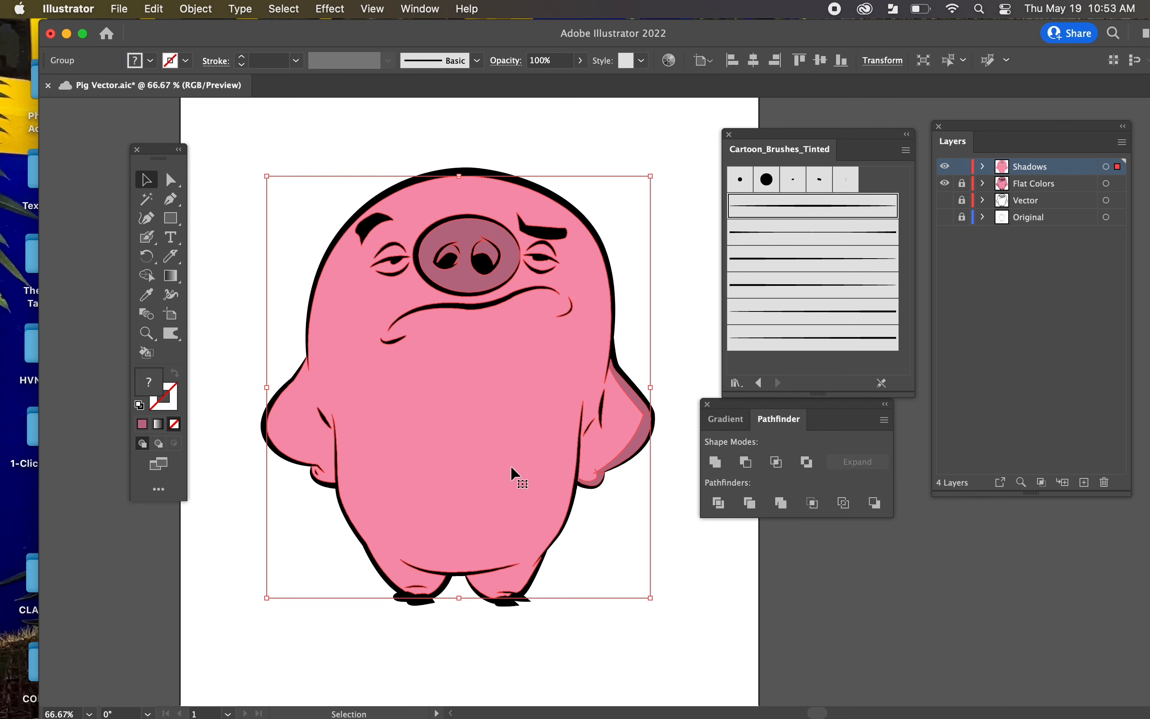
pyautogui.click(324, 128)
pyautogui.moveTo(236, 142); pyautogui.dragTo(685, 666)
pyautogui.click(196, 8)
pyautogui.click(196, 210)
pyautogui.click(230, 211)
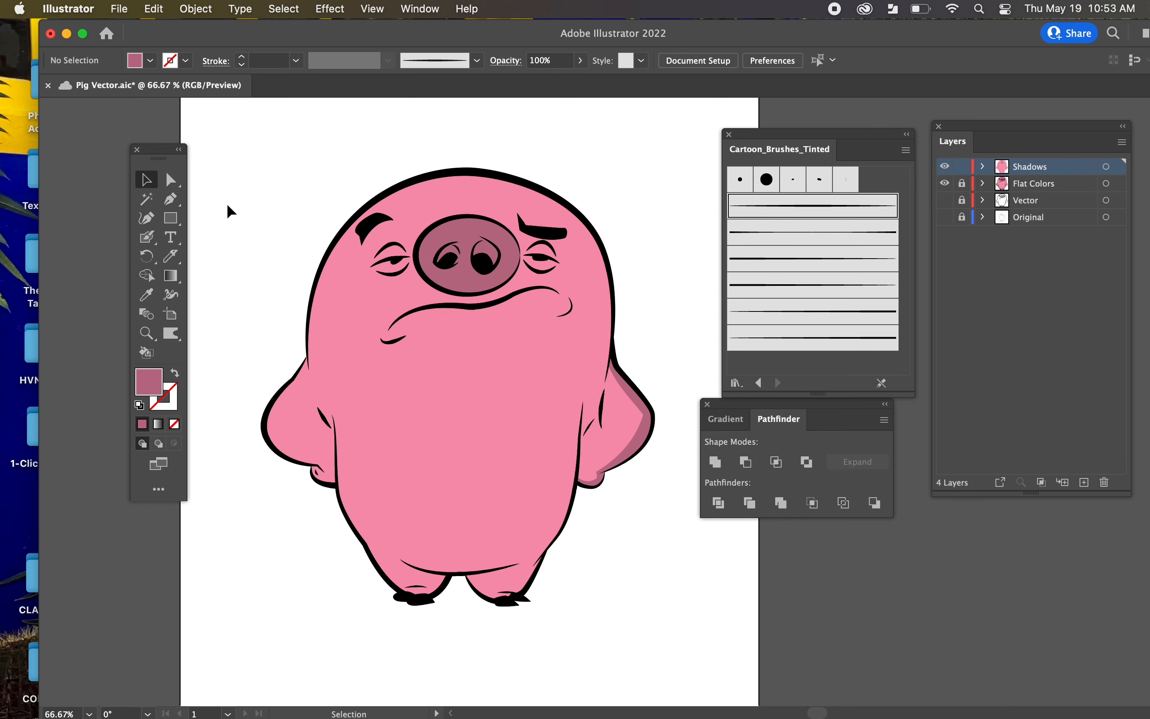